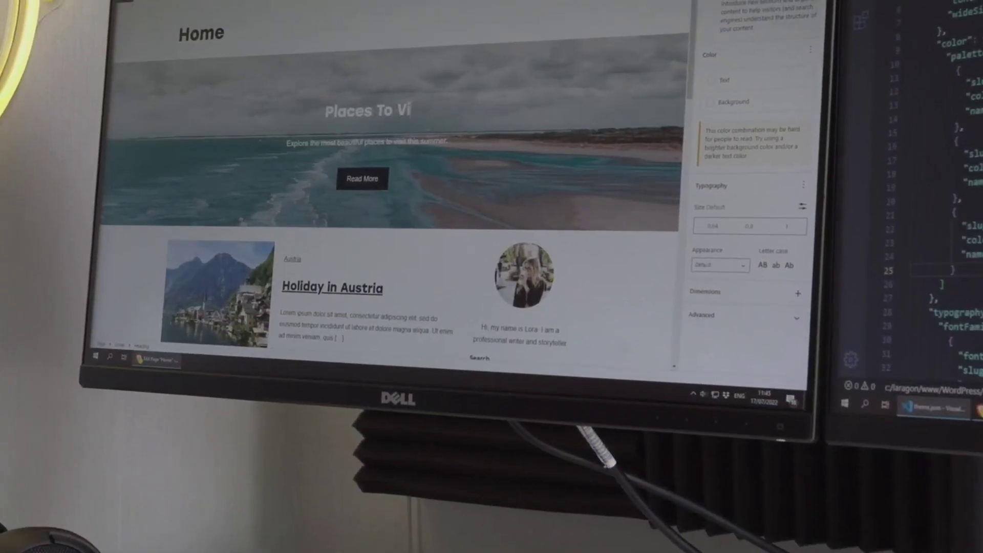
Finish typing the Home page cover heading 'Places To Visit This Summer'.
type("sit This Sum")
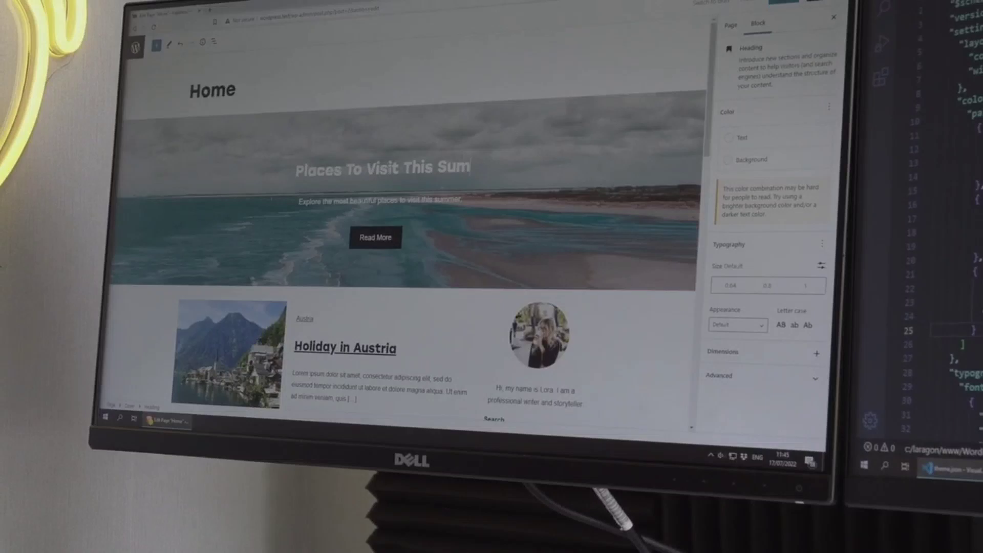
type("mer")
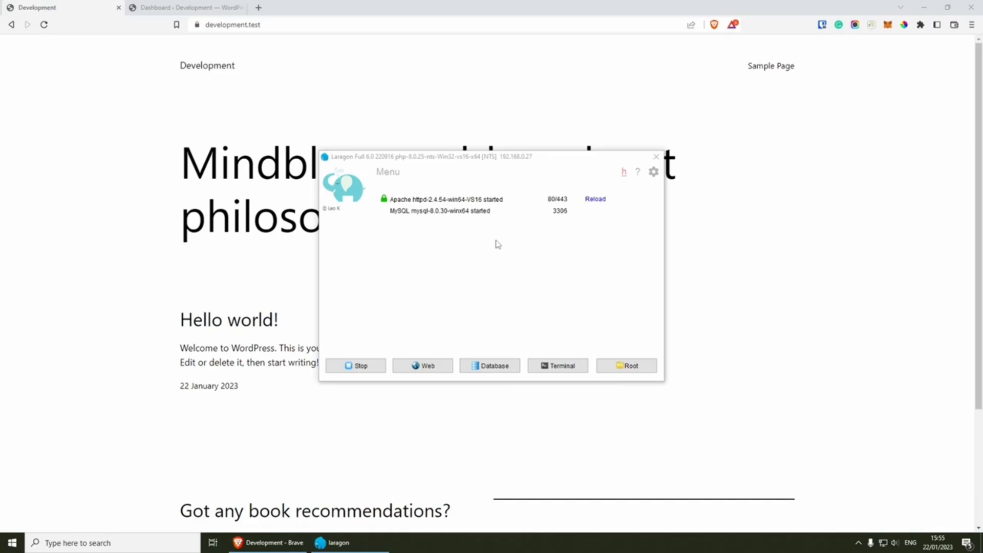
Dismiss Laragon, scroll the Development homepage, and switch to the Dashboard browser tab.
key("Escape")
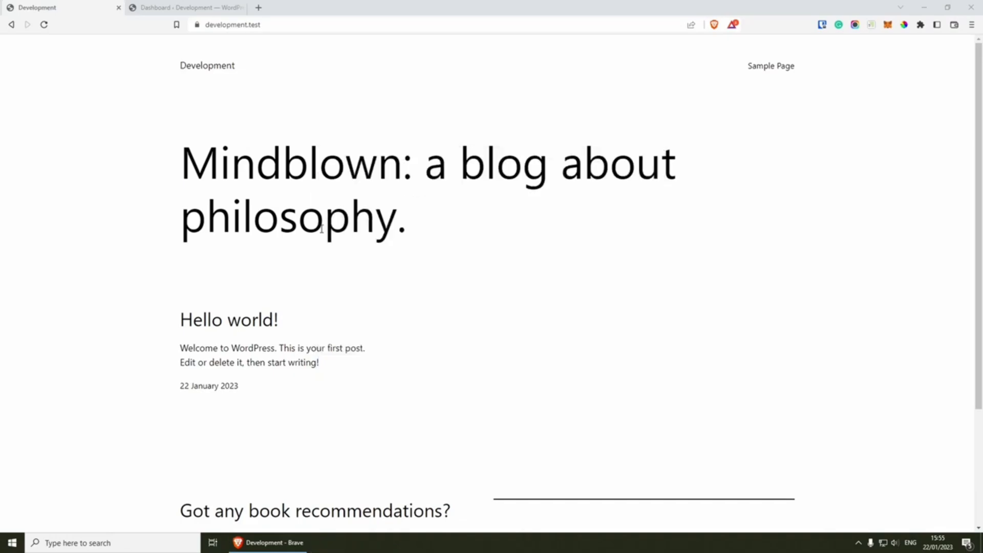
scroll(428, 318, "down", 3)
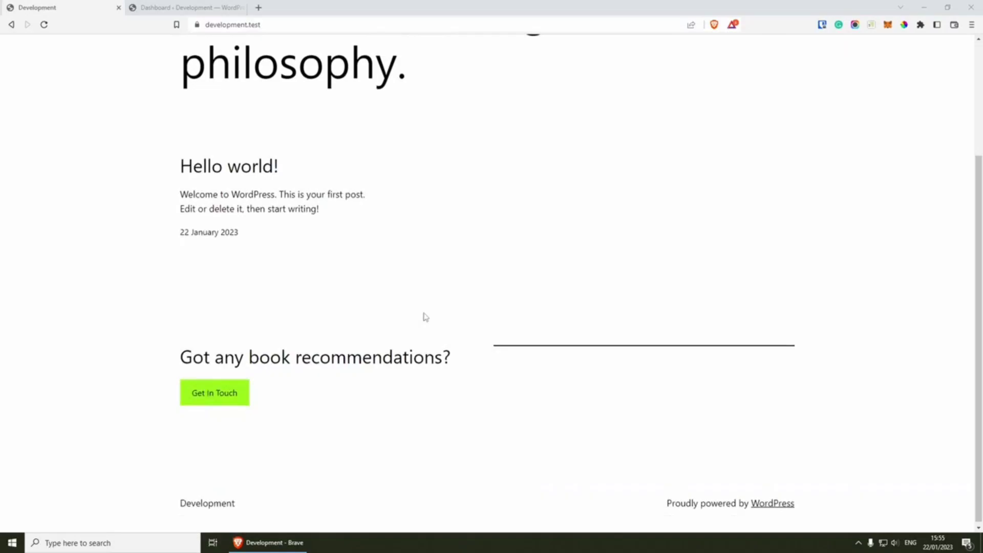
scroll(425, 318, "up", 2)
scroll(425, 317, "up", 1)
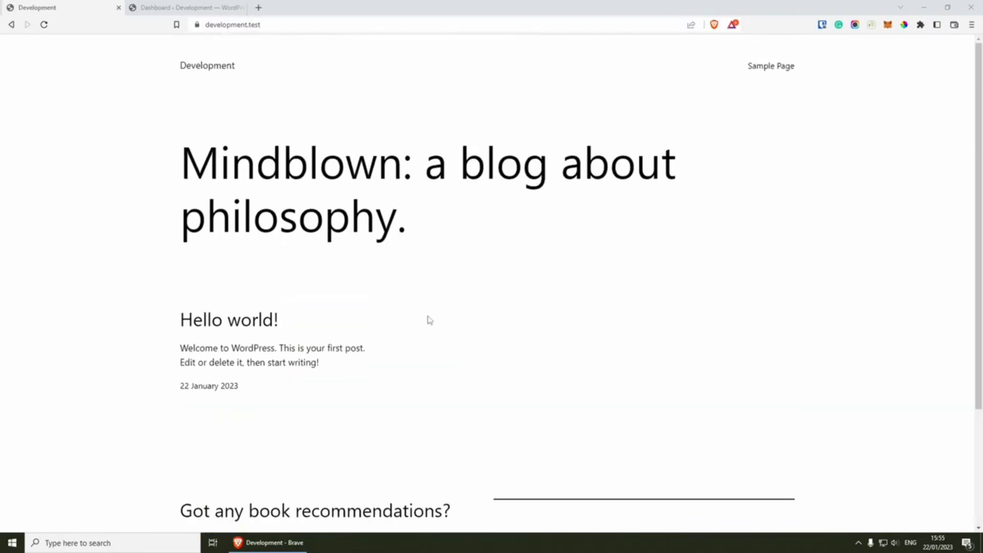
left_click(191, 6)
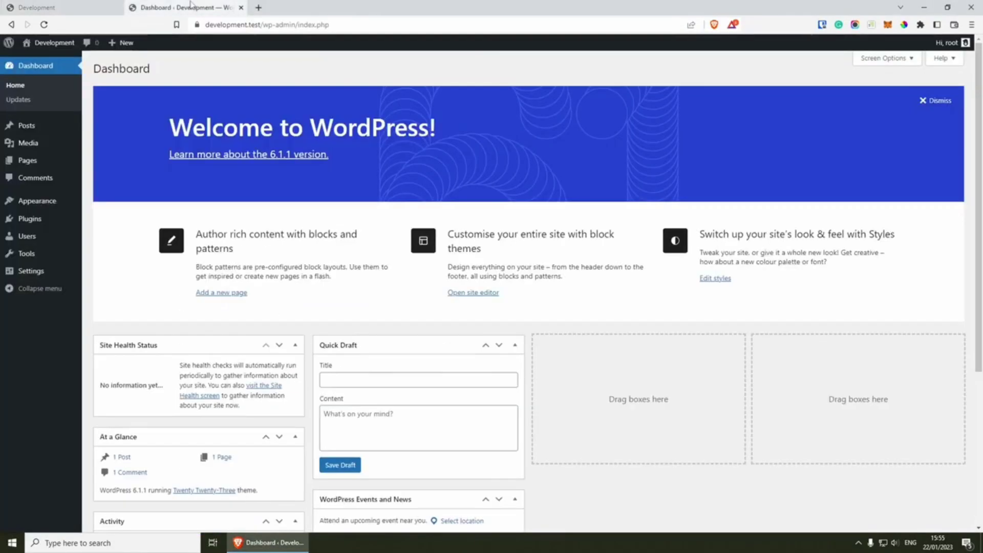
Install and activate Create Block Theme from Plugins > Add New, then install Gutenberg.
left_click(40, 223)
left_click(59, 222)
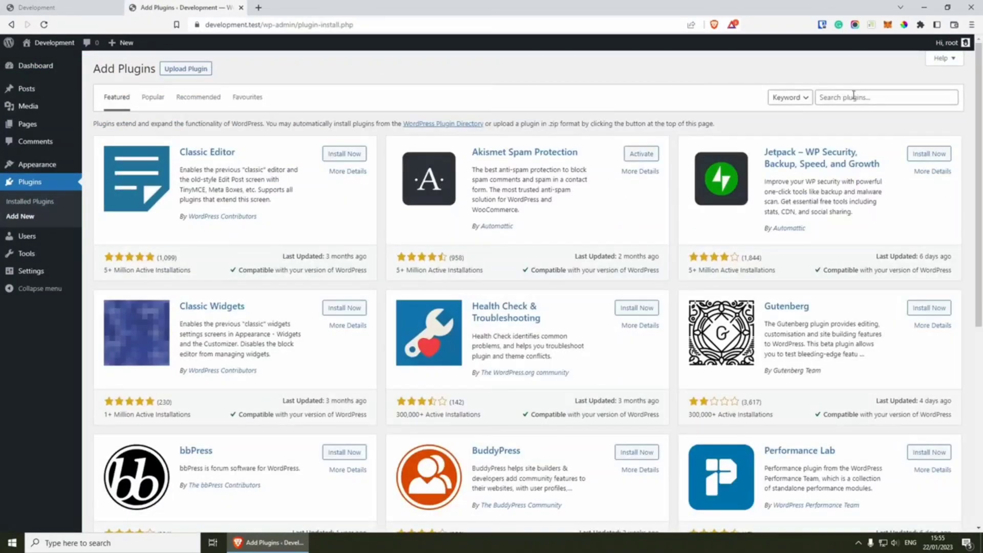
left_click(854, 97)
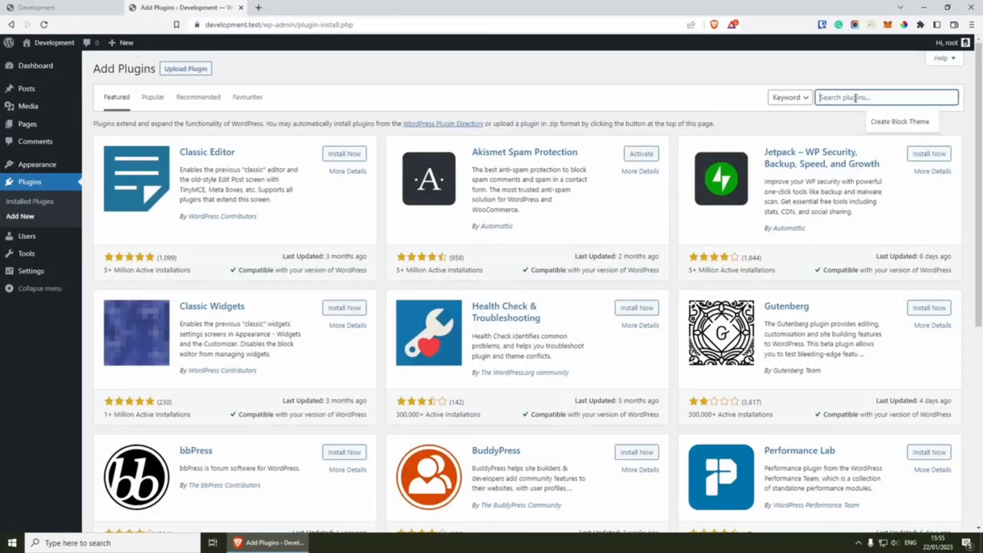
left_click(911, 123)
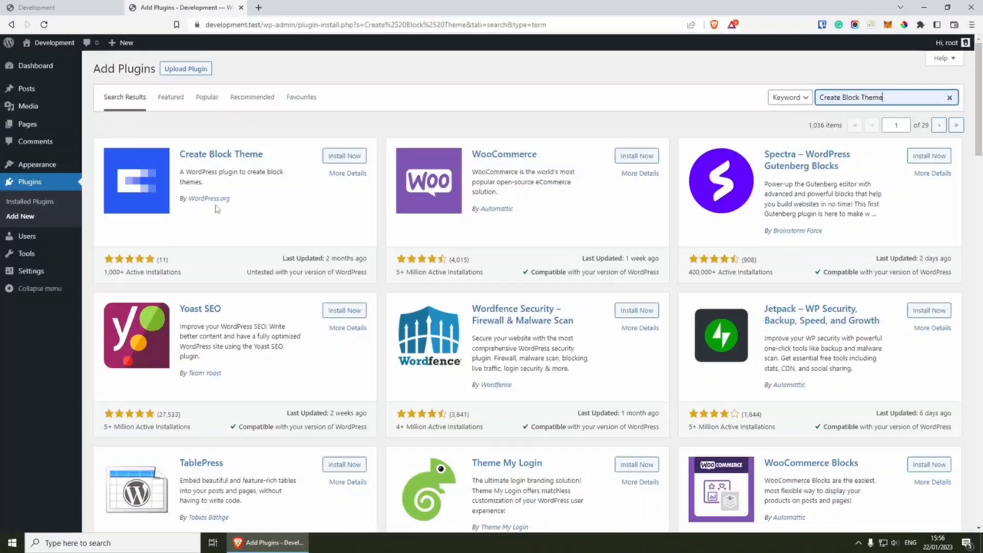
left_click(343, 158)
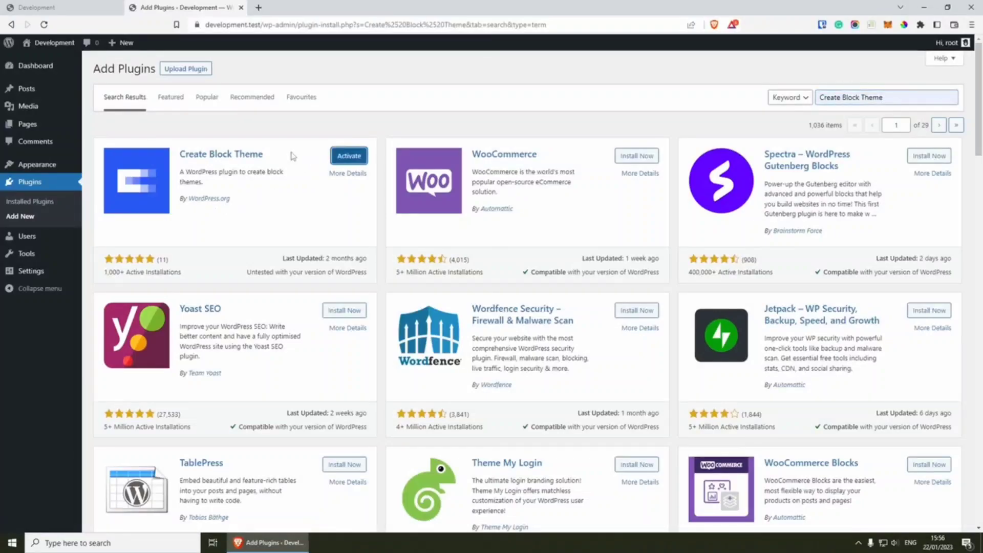
left_click(349, 156)
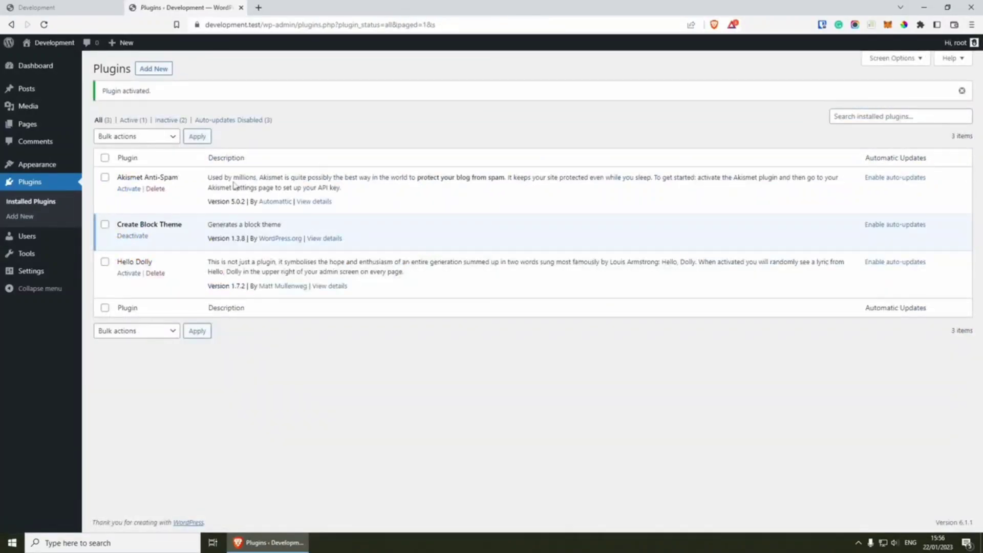
left_click(154, 69)
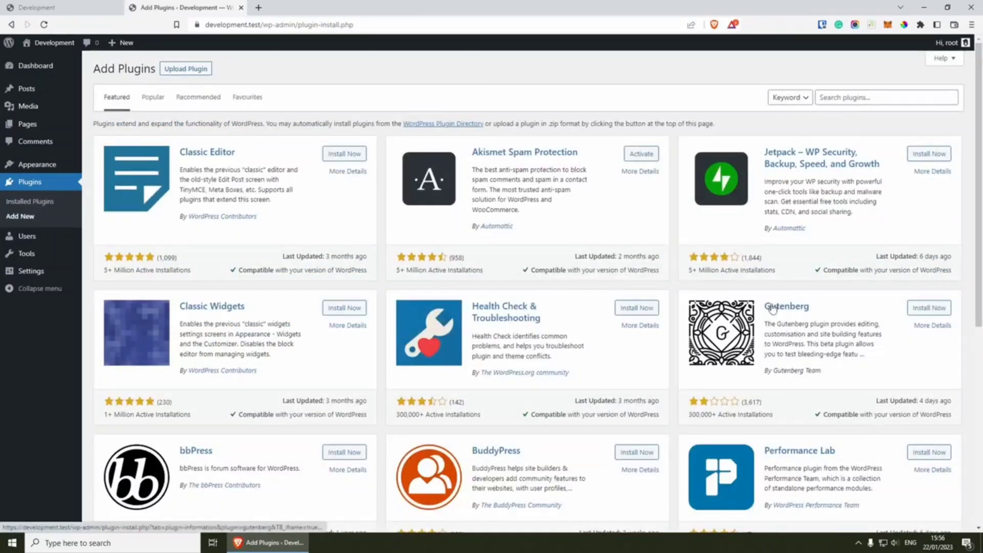
left_click(930, 308)
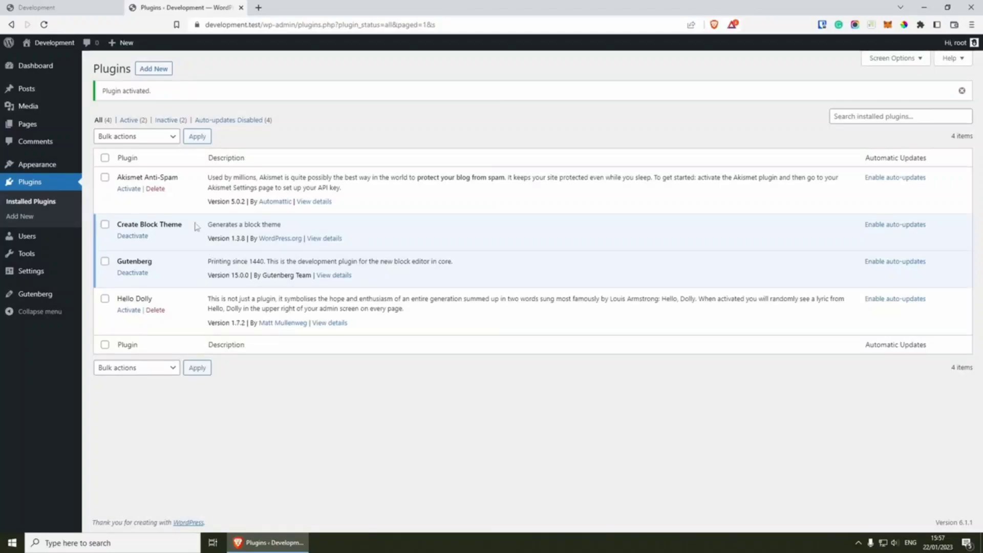
In Appearance > Create Block Theme, generate a blank theme with Theme Name 'Raddy'.
mouse_move(41, 163)
left_click(113, 169)
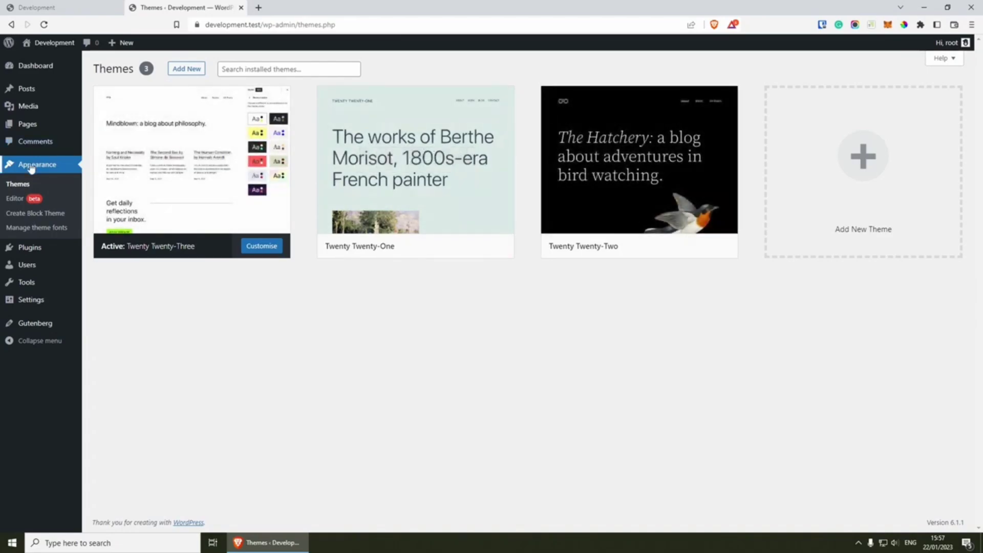
left_click(32, 218)
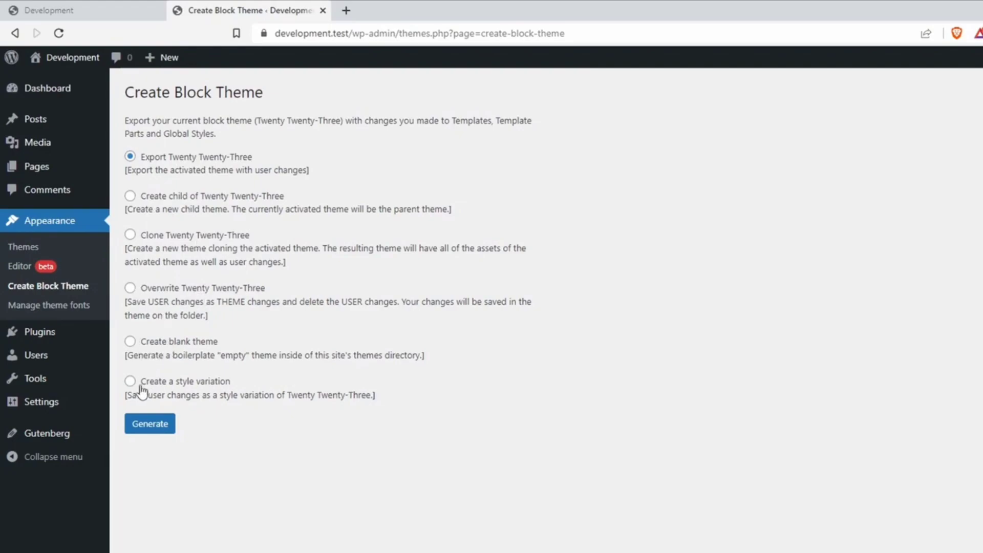
left_click(130, 342)
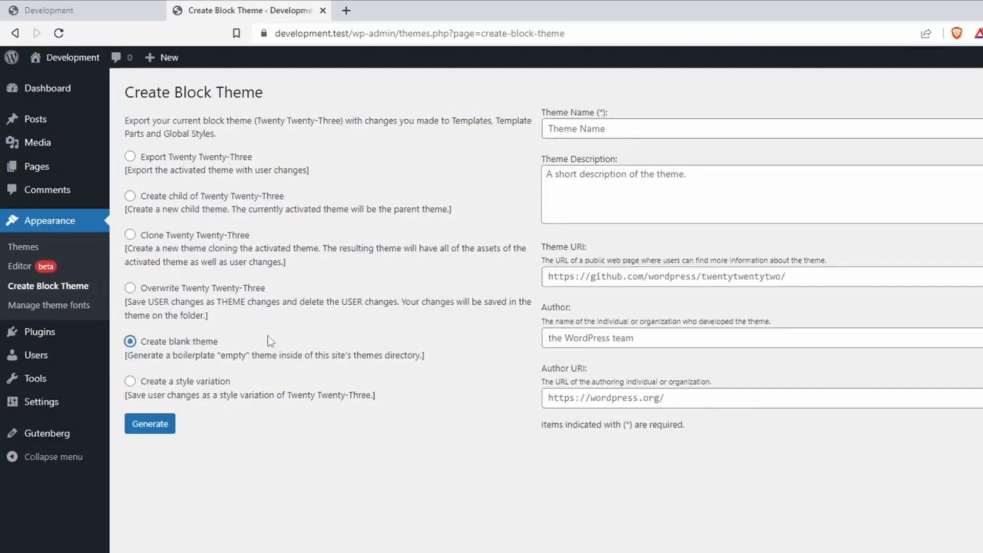
left_click(612, 129)
left_click(635, 159)
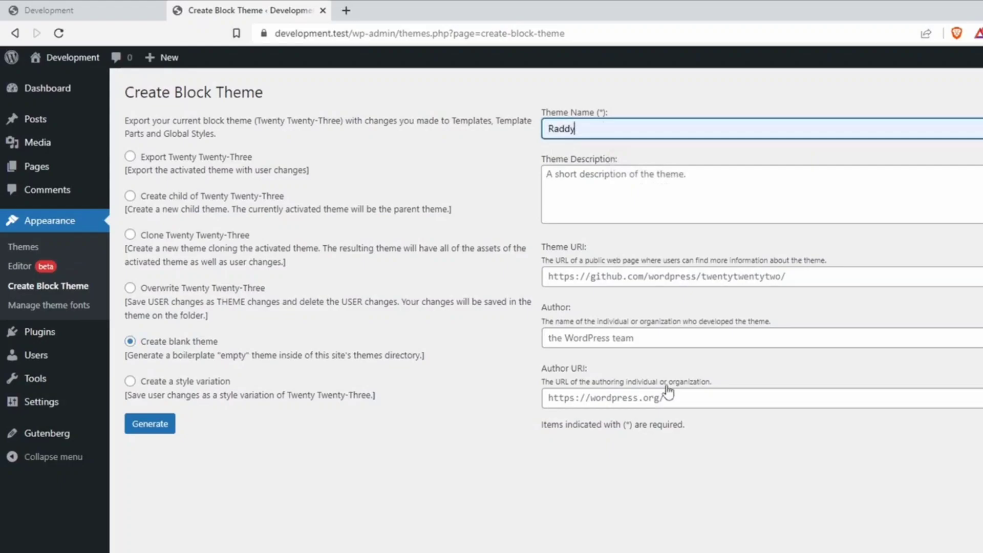
left_click(150, 424)
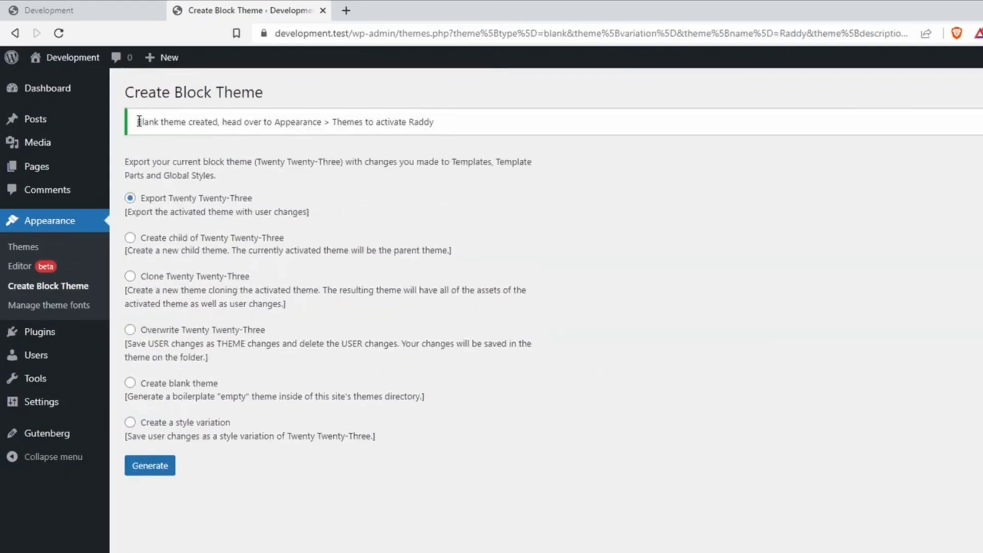
Activate the Raddy theme on the Appearance > Themes page.
left_click(107, 219)
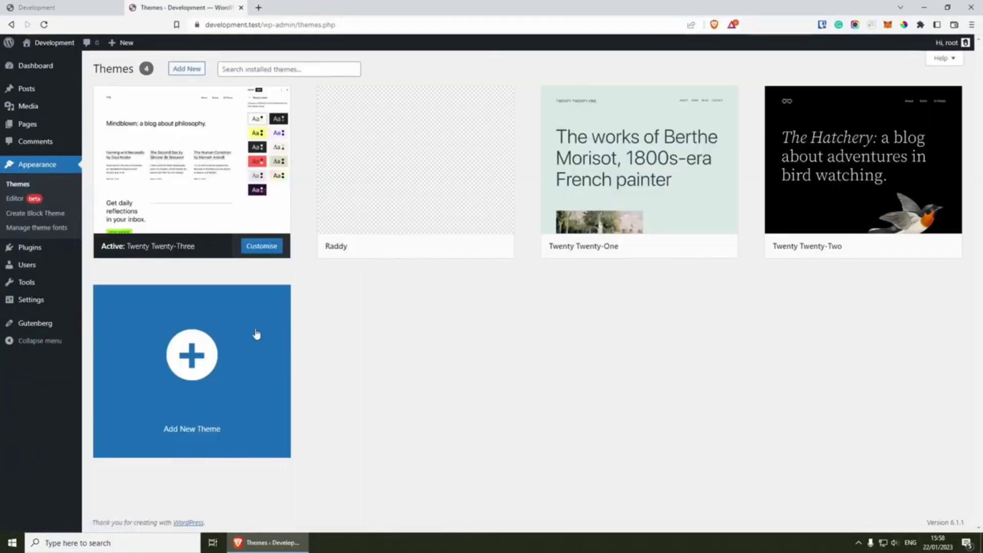
mouse_move(324, 136)
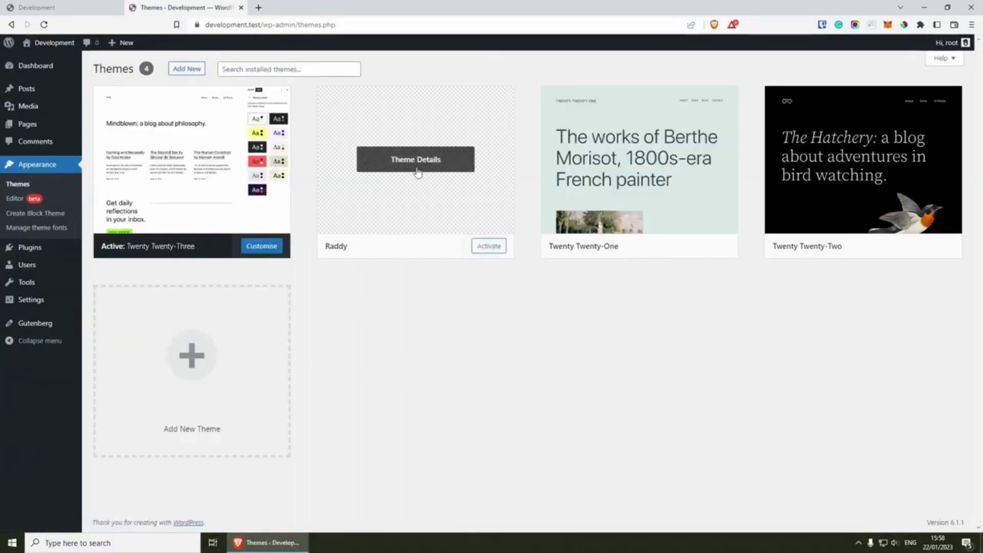
left_click(492, 248)
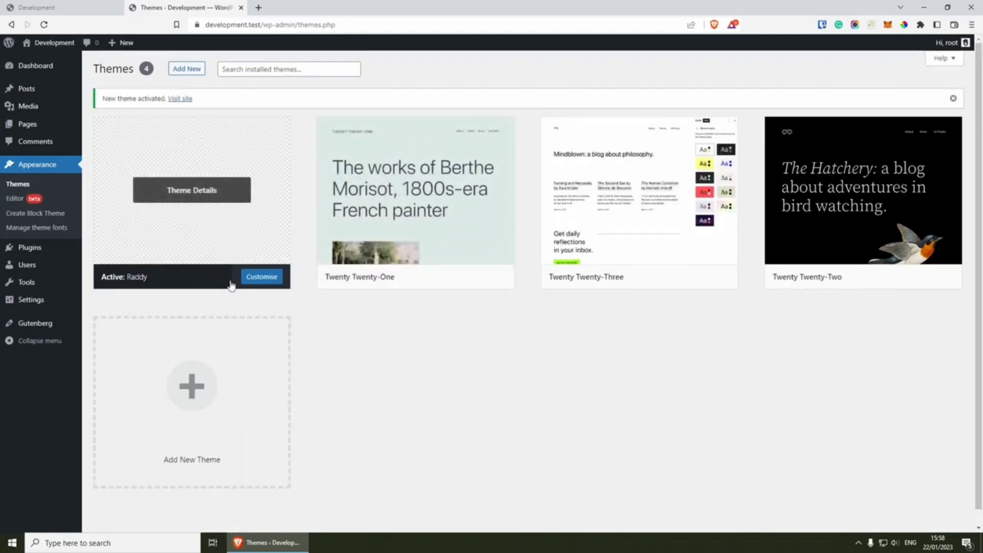
Reload the site front end and inspect the unstyled Hello world! post and footer text.
left_click(79, 5)
key("F5")
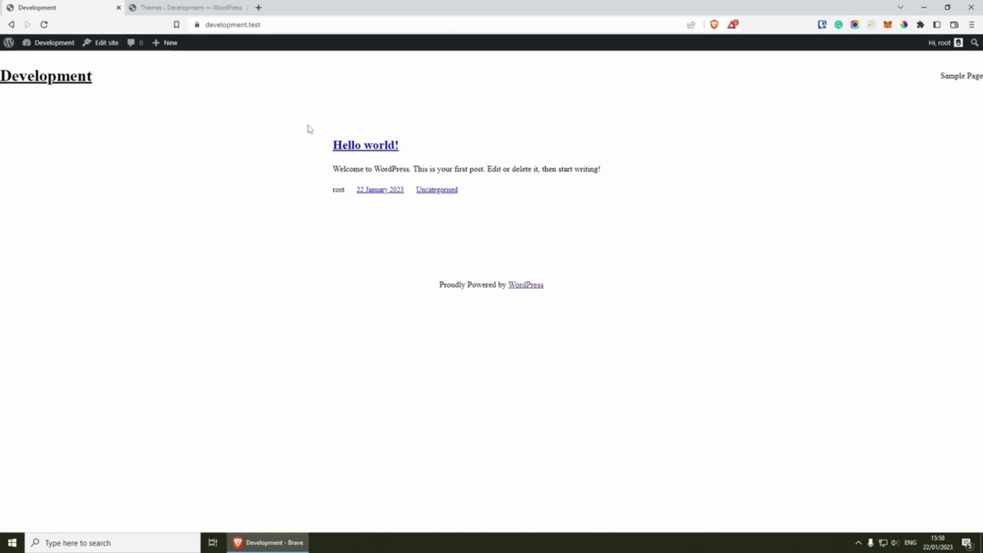
left_click_drag(290, 135, 572, 217)
left_click(572, 218)
left_click_drag(673, 296, 340, 286)
left_click(341, 285)
Open Manage theme fonts, view the Add Local Font form, then return to the fonts overview.
left_click(195, 11)
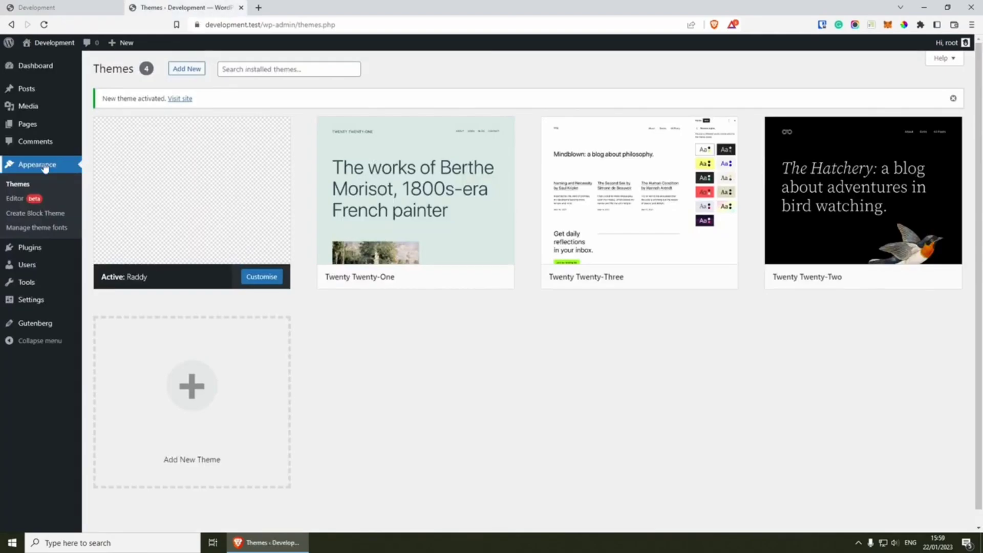
left_click(47, 234)
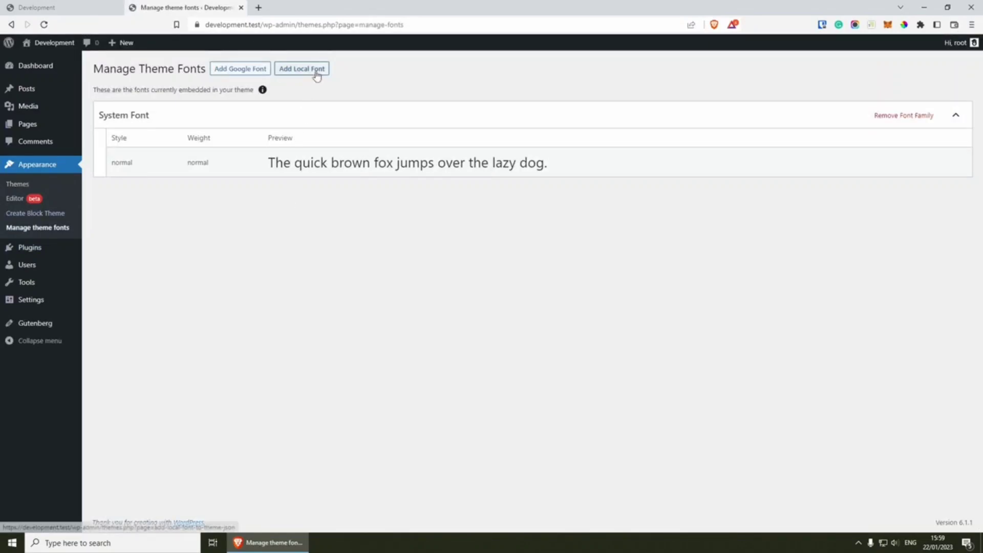
left_click(317, 71)
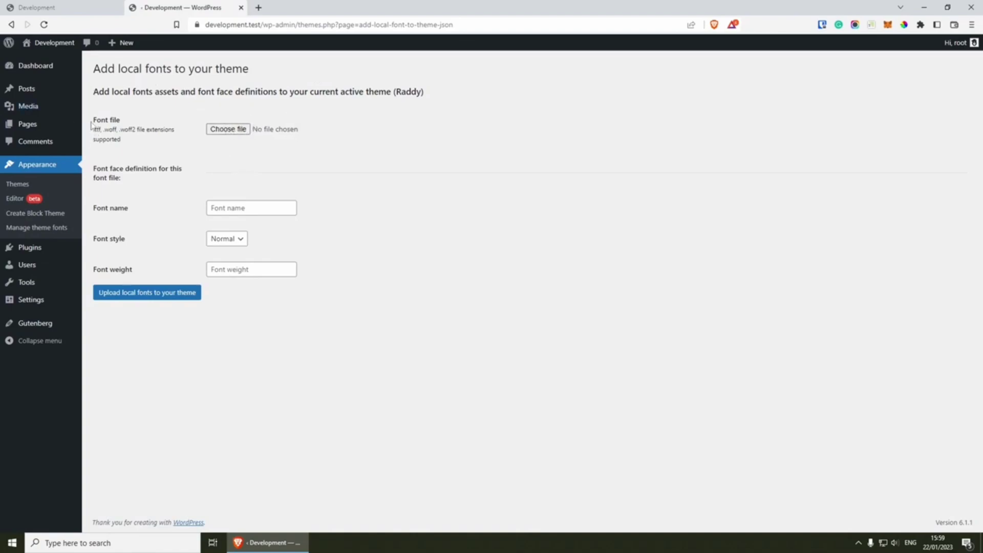
left_click_drag(92, 125, 143, 144)
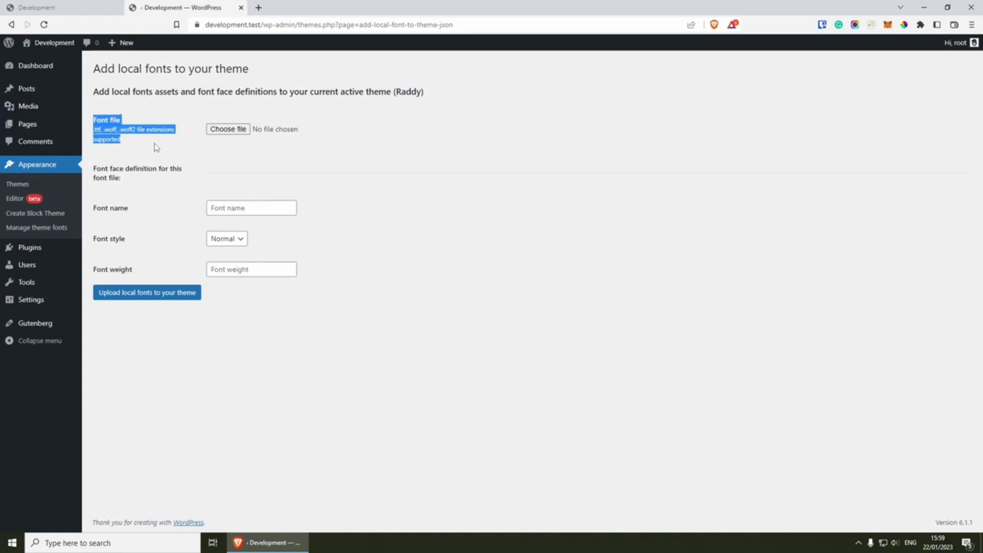
left_click(156, 148)
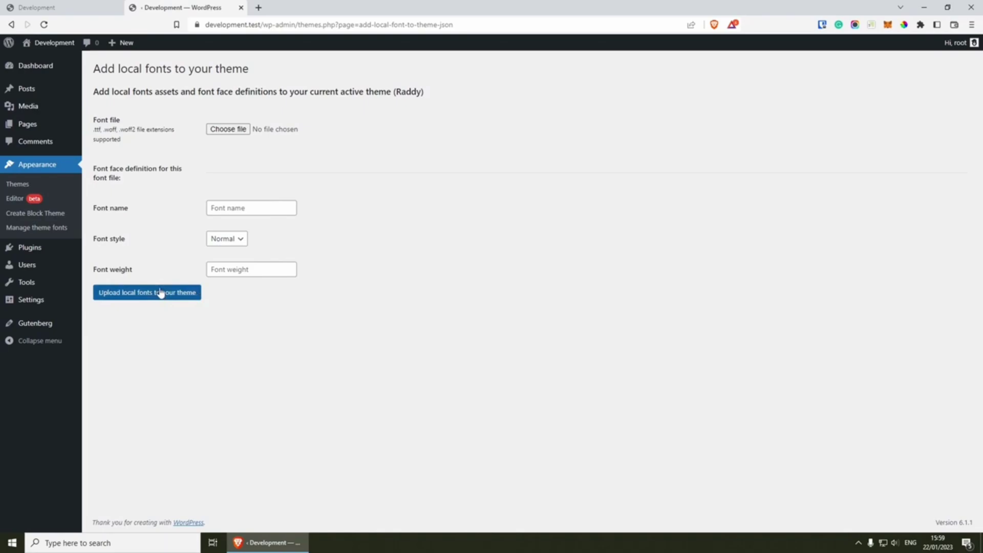
left_click(33, 231)
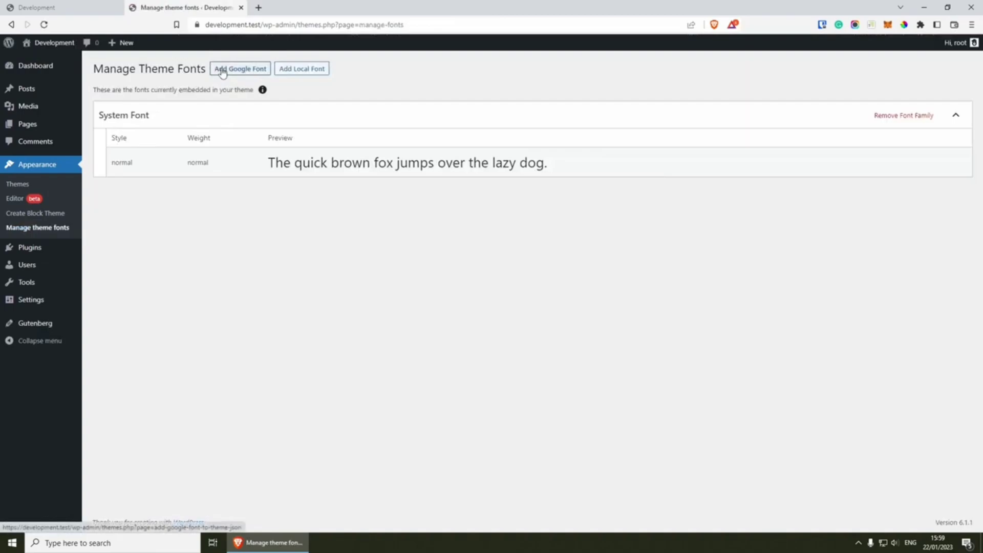
Try adding the ABeeZee Google font with both its variants to the Raddy theme.
left_click(222, 71)
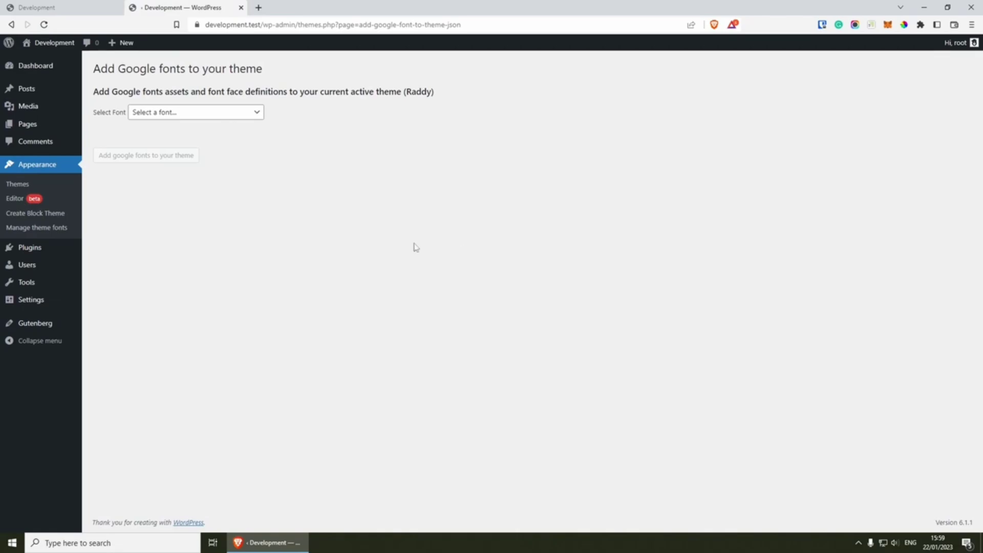
left_click(147, 117)
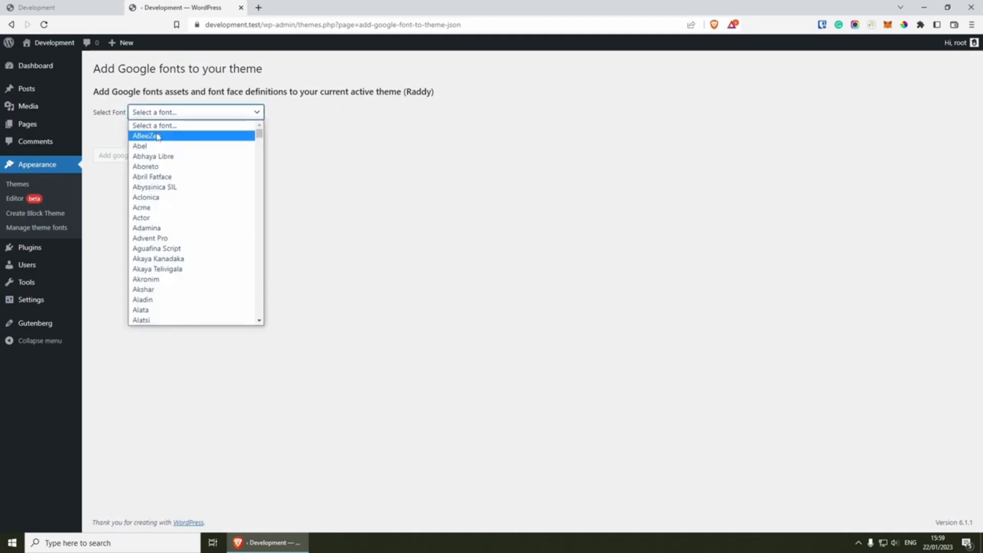
left_click(157, 135)
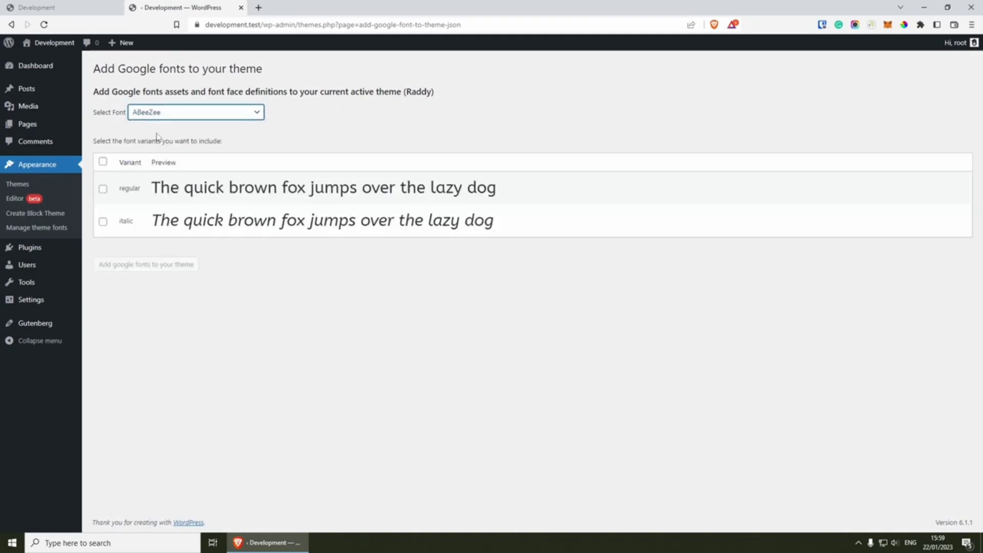
left_click(103, 162)
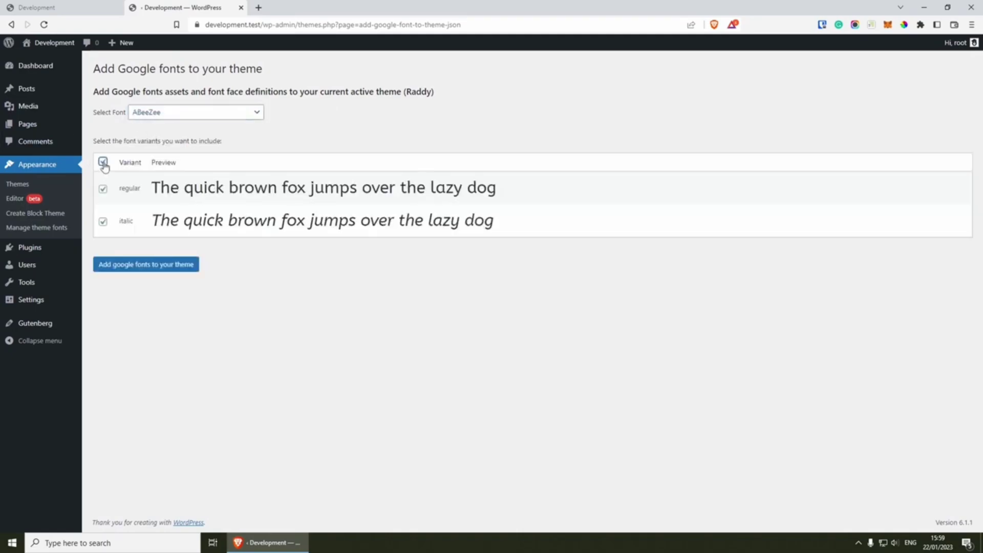
left_click(135, 266)
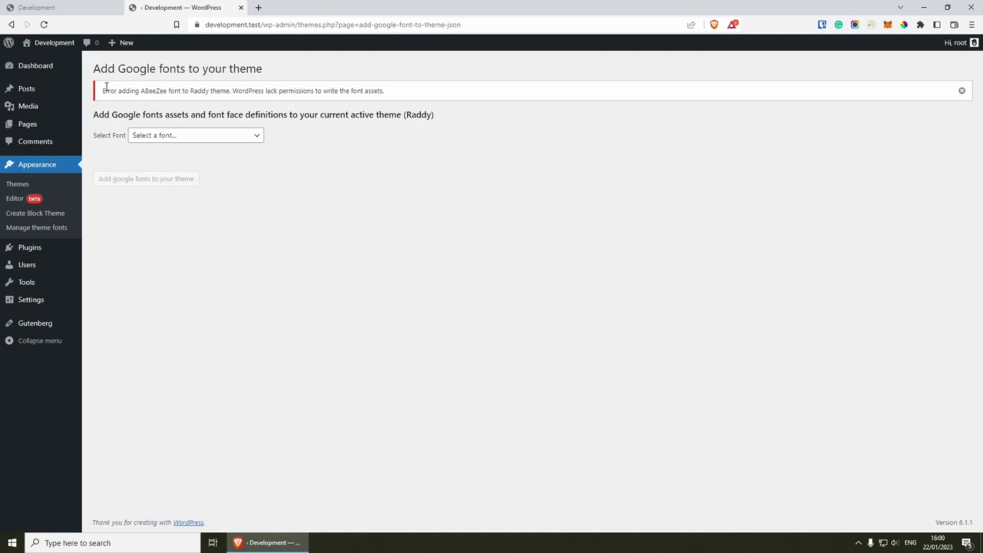
Highlight the error stating WordPress lacks permissions to write font assets.
left_click_drag(102, 91, 219, 91)
left_click(249, 90)
double_click(249, 90)
left_click(281, 91)
double_click(272, 90)
double_click(295, 91)
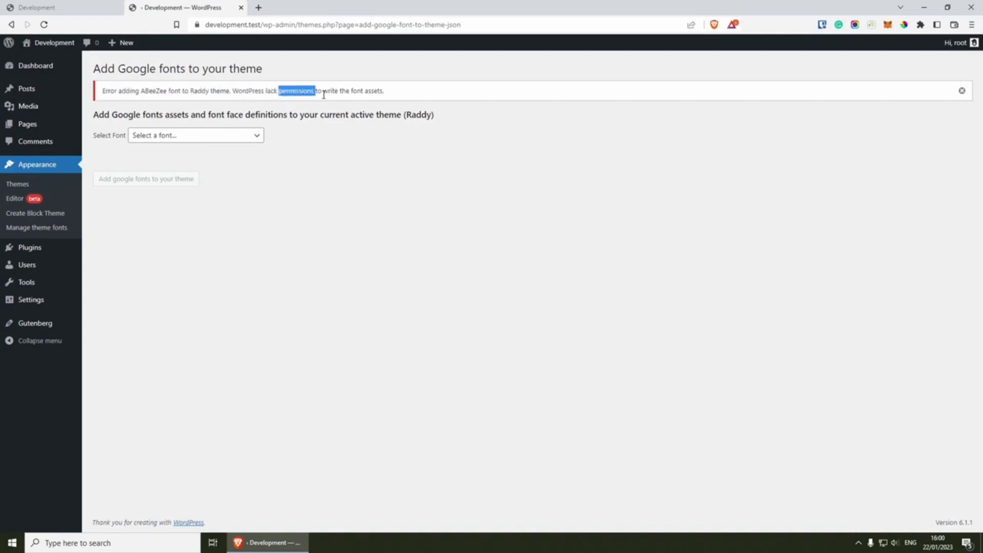
left_click_drag(324, 95, 436, 98)
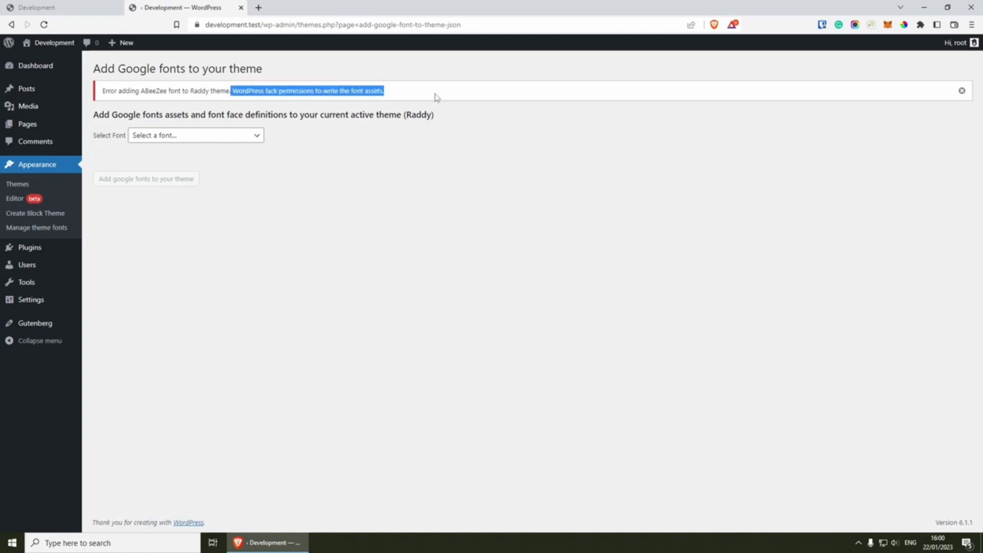
left_click(436, 98)
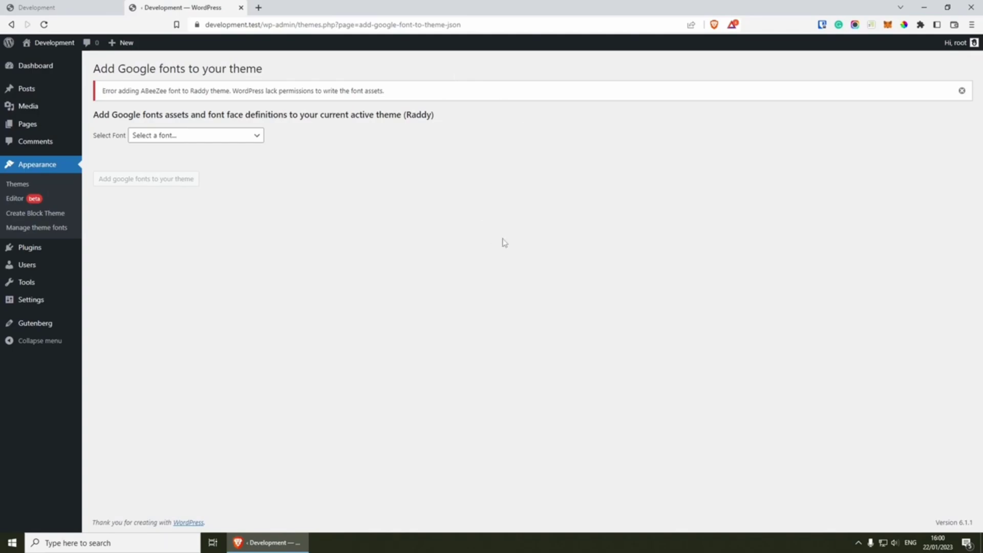
Stop Laragon's servers from the system tray and close the Laragon window.
left_click(858, 543)
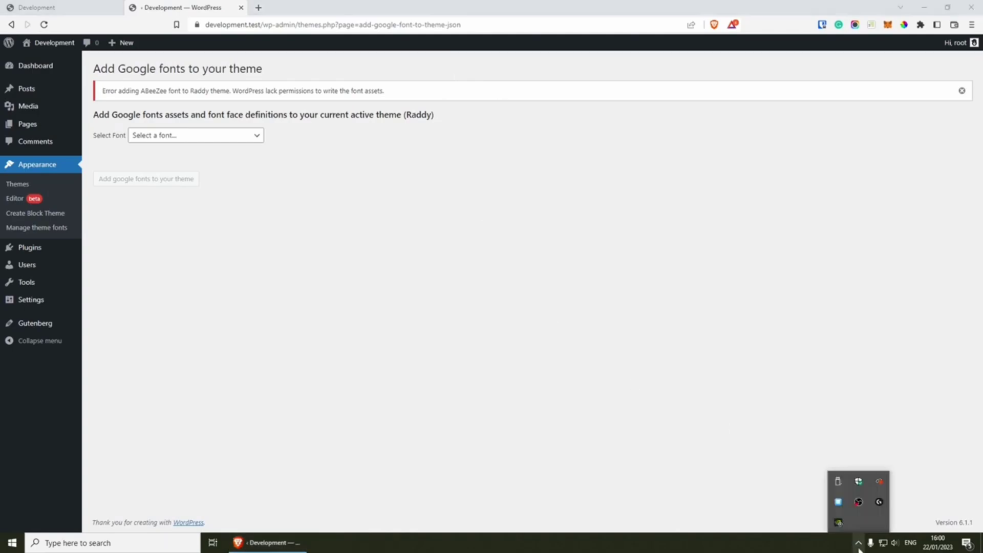
left_click(838, 502)
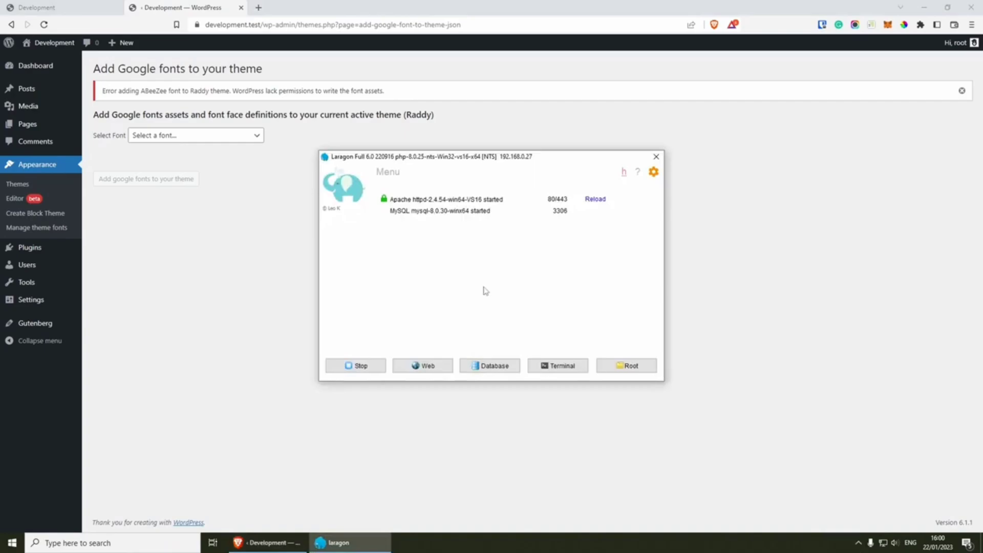
left_click(368, 363)
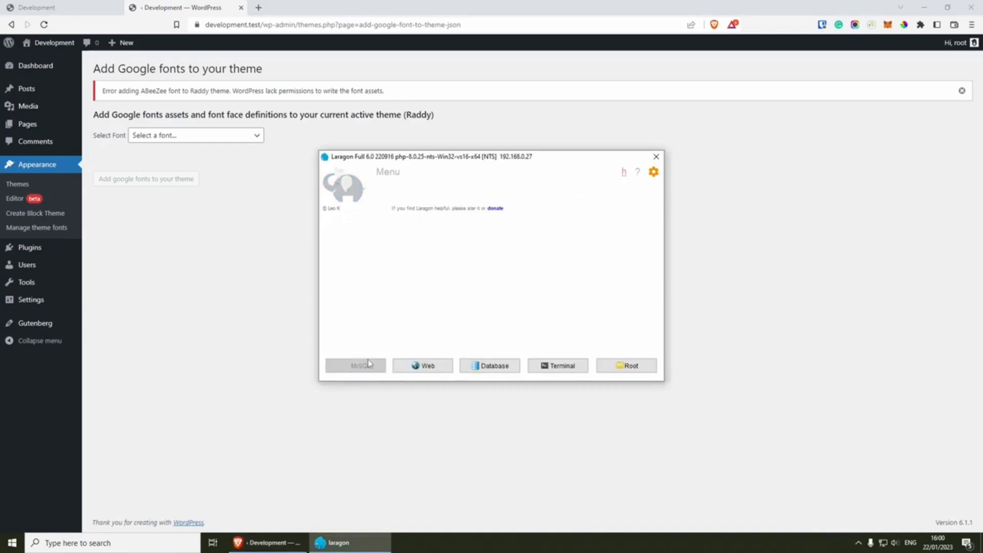
left_click(656, 156)
key("ctrl+a")
left_click(314, 410)
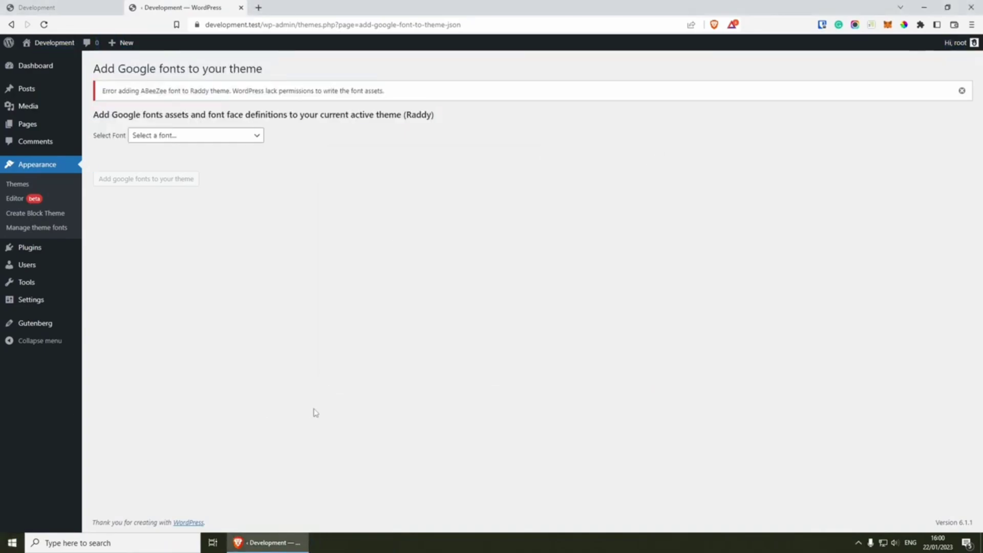
Run Laragon as administrator from Windows search, then open Manage theme fonts.
key("super")
type("laragon")
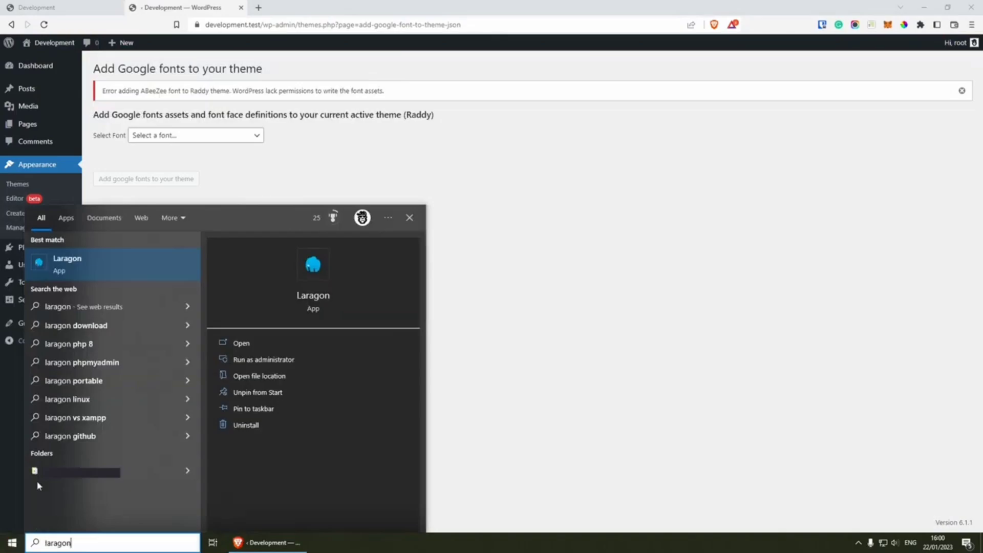
right_click(125, 269)
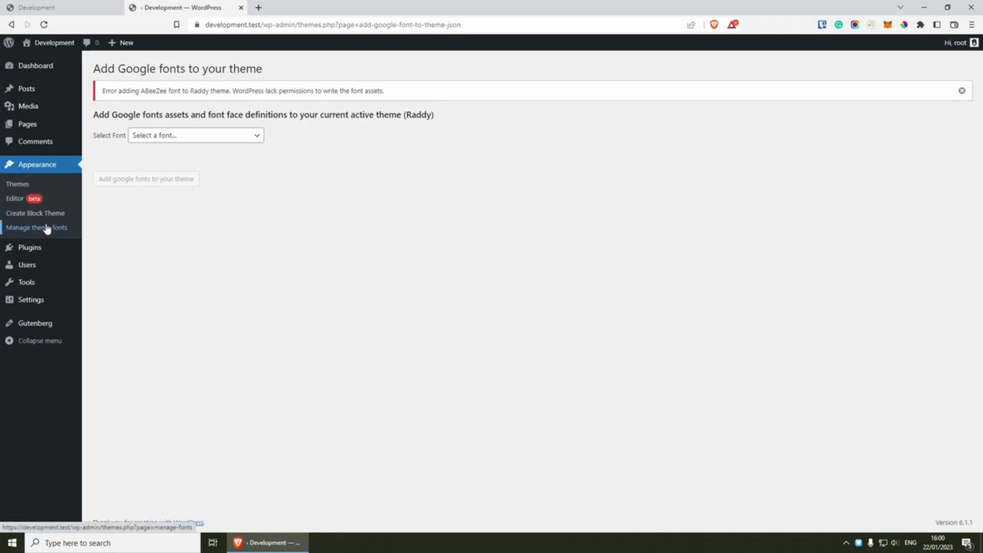
left_click(50, 229)
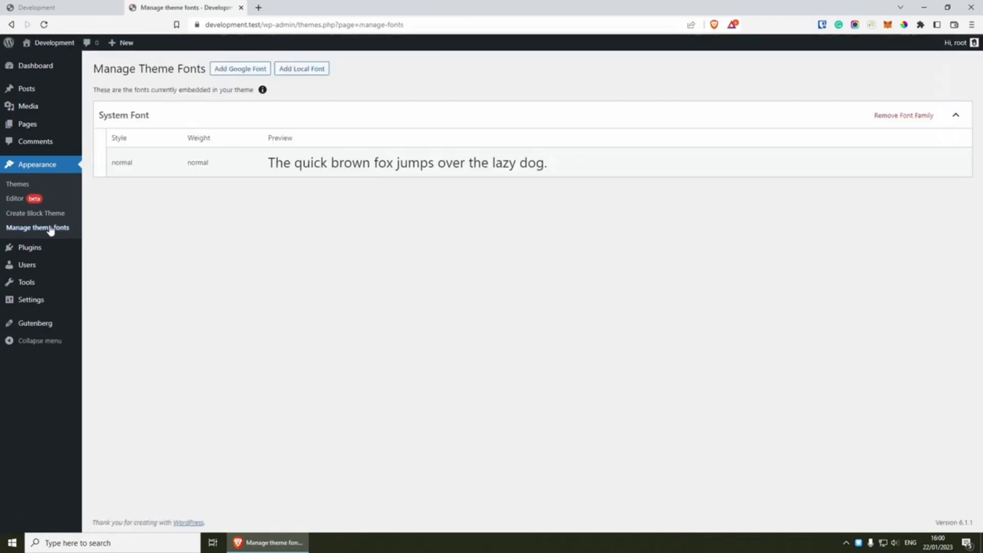
Pick IBM Plex Sans in Add Google Font, tick regular, 600 and 700, and add them.
left_click(245, 74)
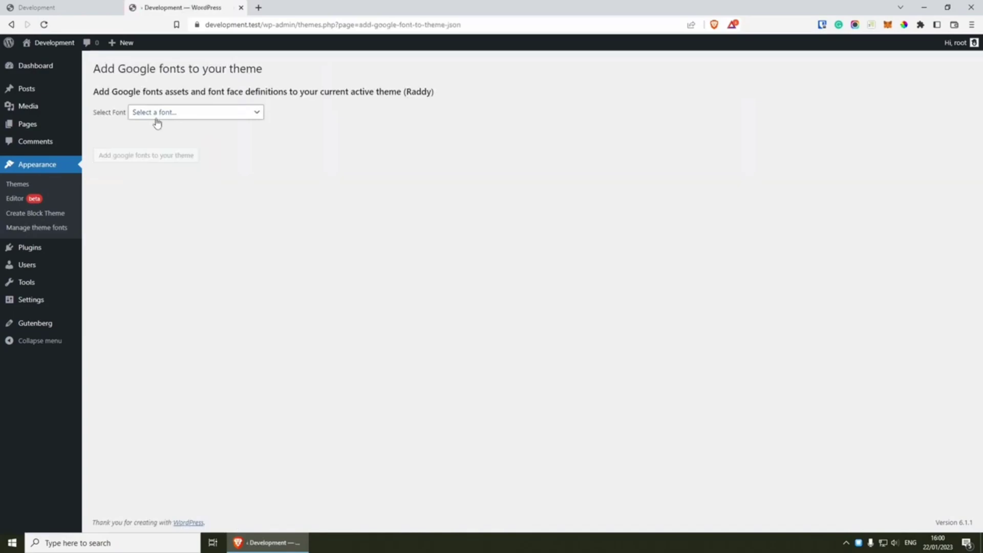
left_click(181, 113)
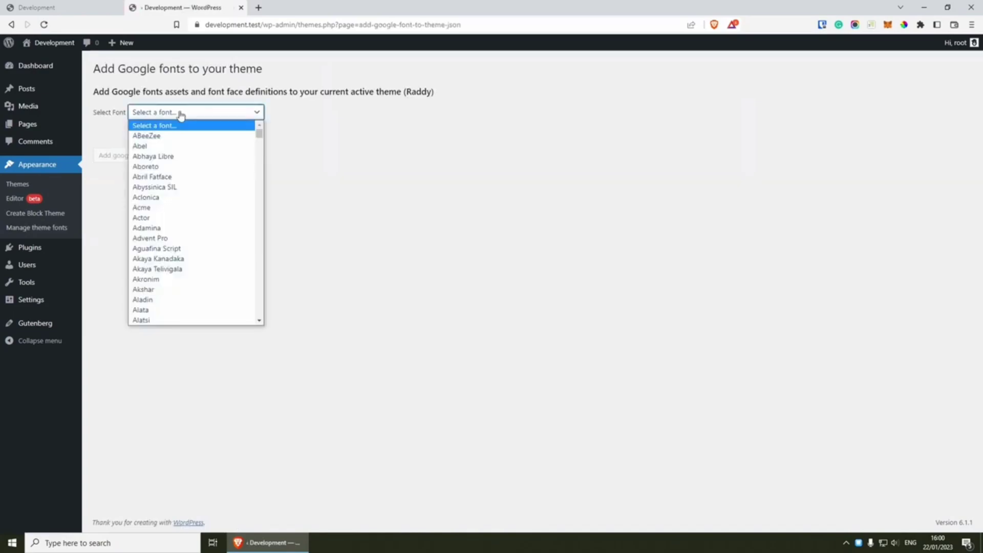
type("imp")
scroll(198, 191, "up", 3)
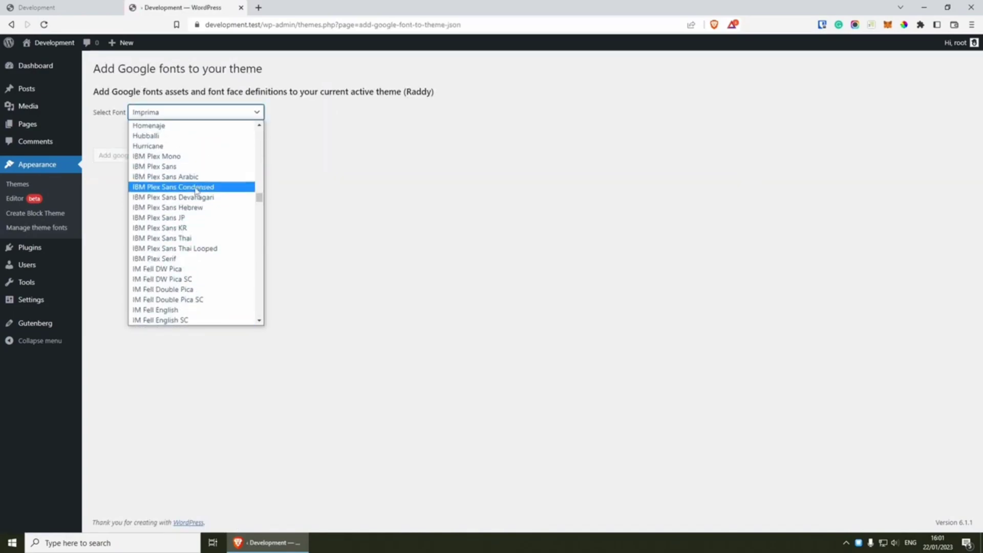
left_click(183, 168)
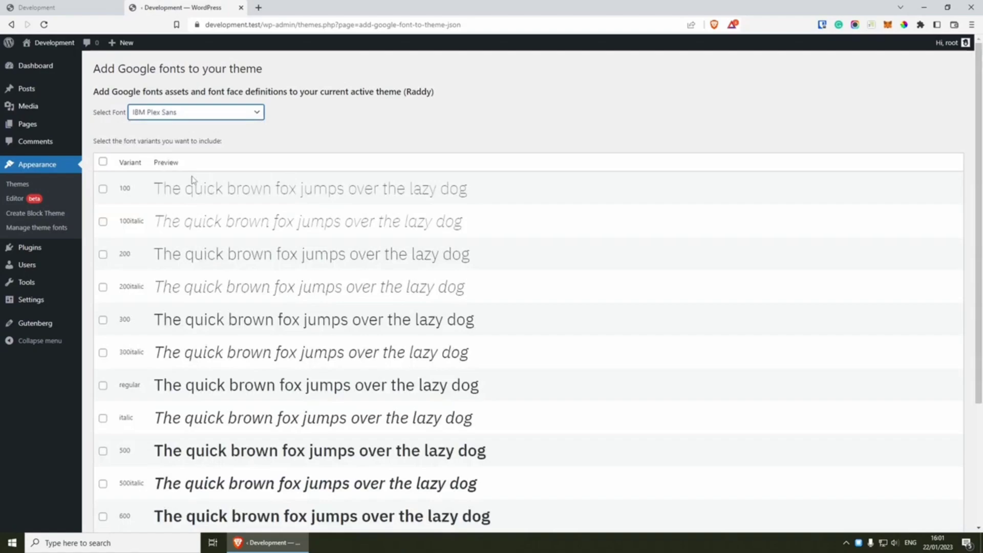
scroll(169, 261, "down", 3)
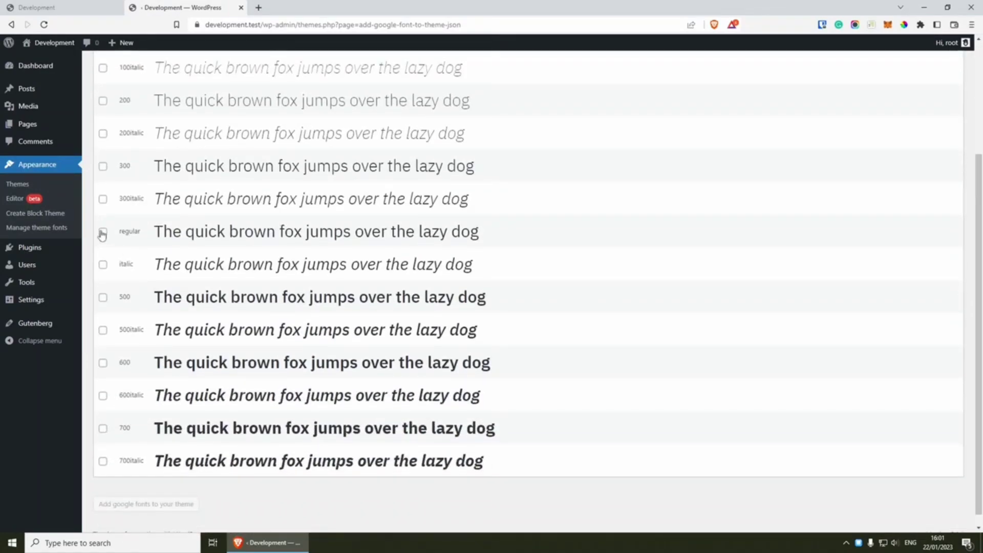
left_click(103, 233)
left_click(102, 363)
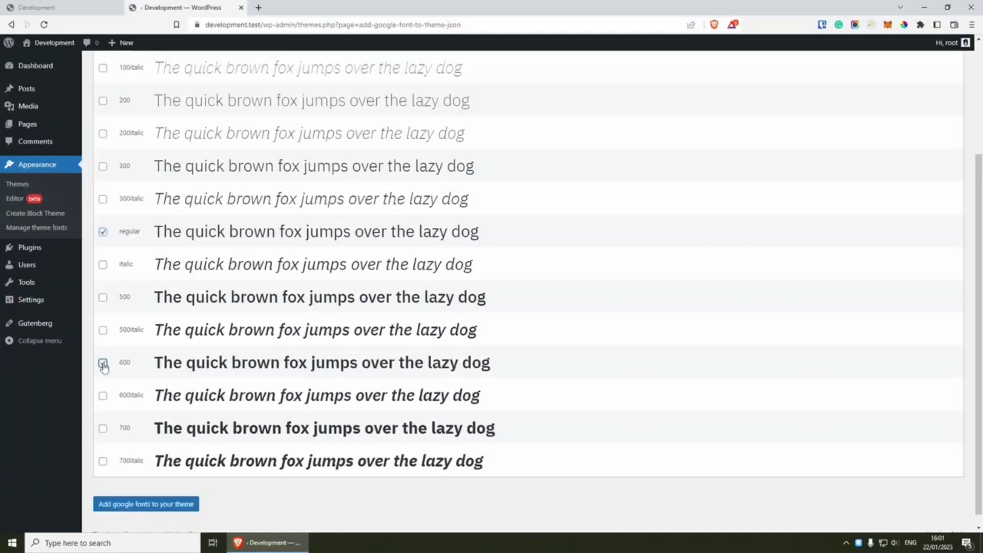
left_click(103, 428)
scroll(136, 463, "down", 1)
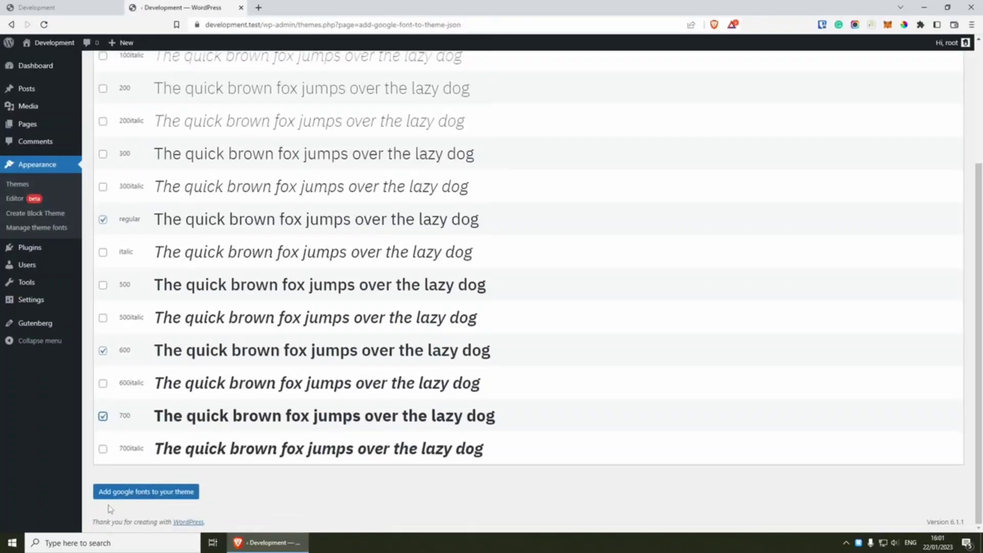
left_click(139, 493)
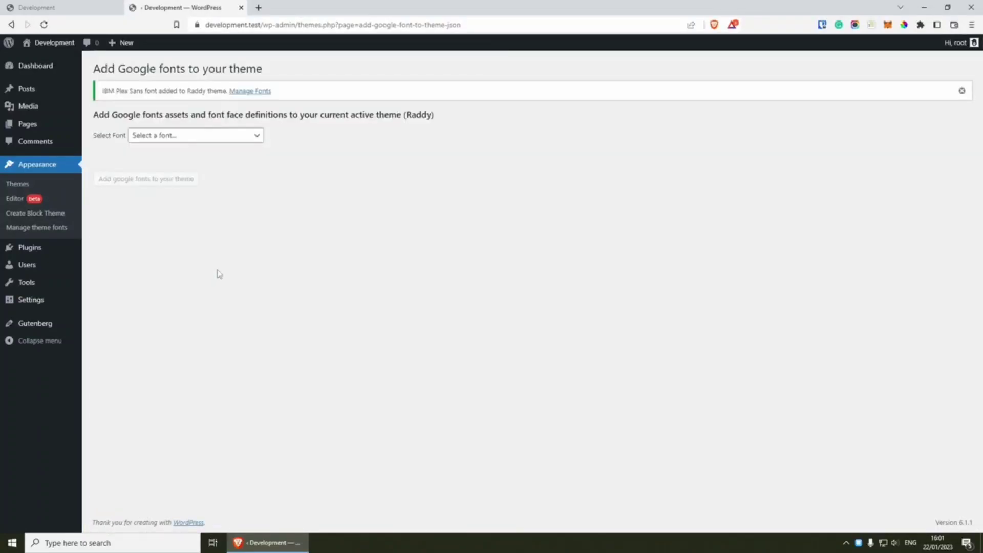
Search 'quicksand' in the Google font list, tick its 700 weight, and add it.
left_click(243, 137)
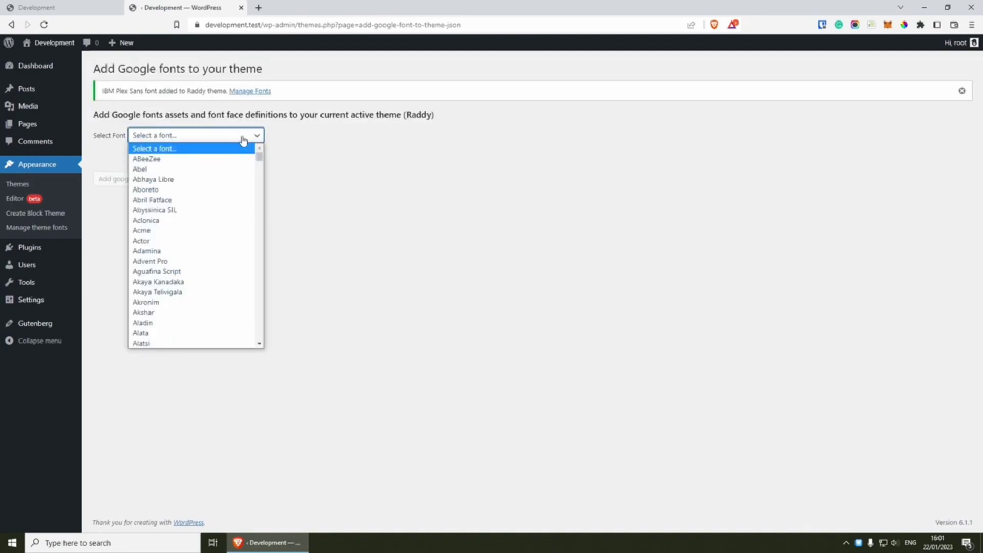
type("quicksand")
key("Return")
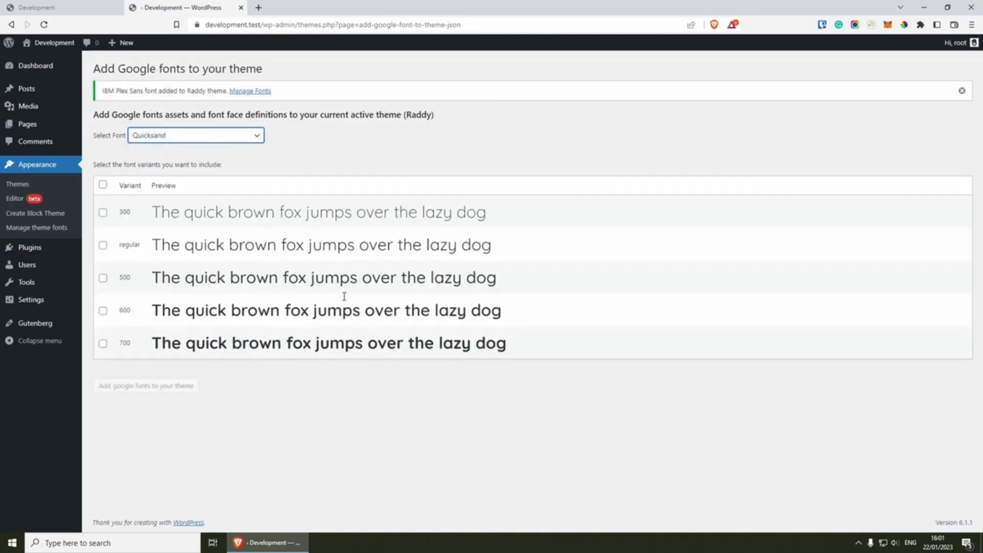
left_click(136, 342)
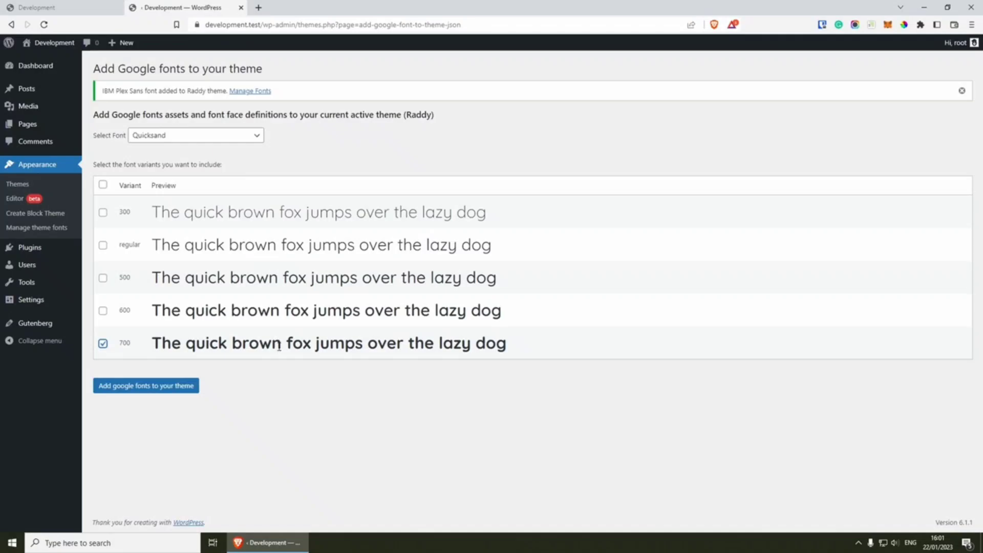
left_click(141, 388)
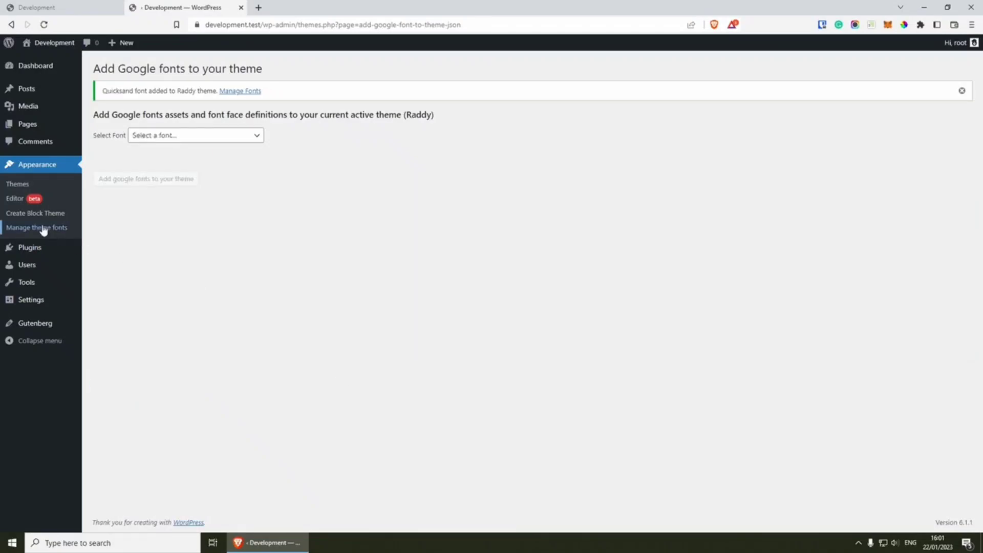
Review the System Font, IBM Plex Sans and Quicksand families on Manage Theme Fonts, then enter the Site Editor.
left_click(41, 229)
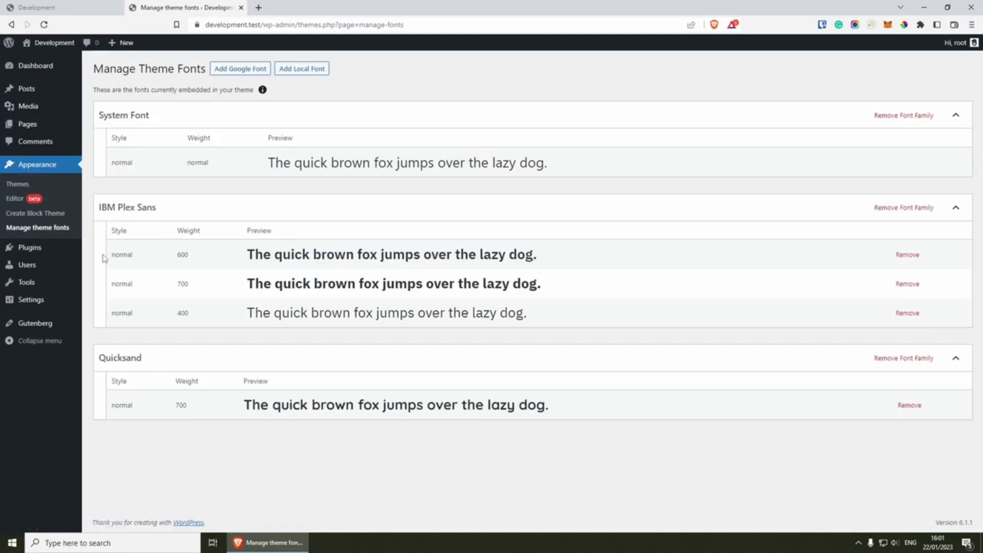
left_click_drag(99, 115, 212, 115)
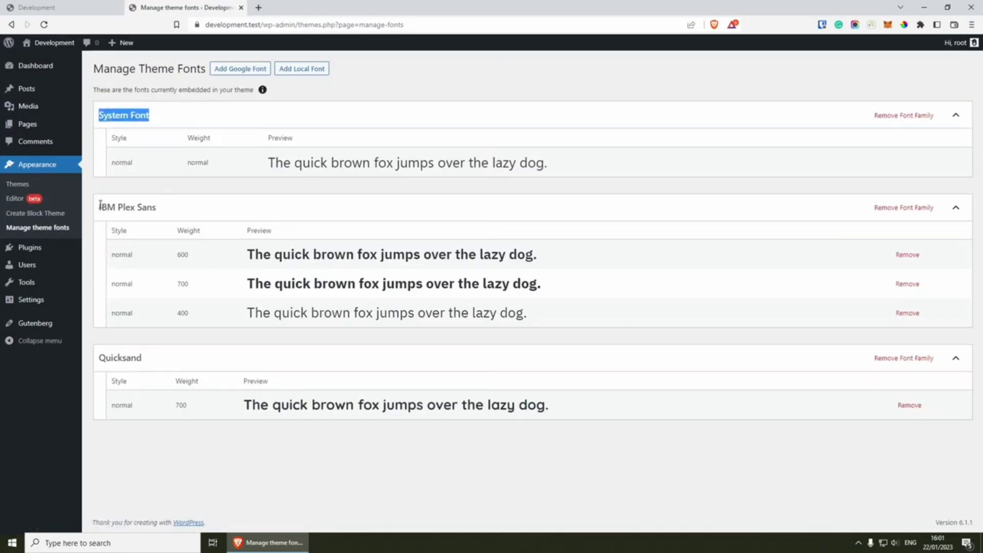
left_click_drag(101, 206, 190, 208)
double_click(139, 357)
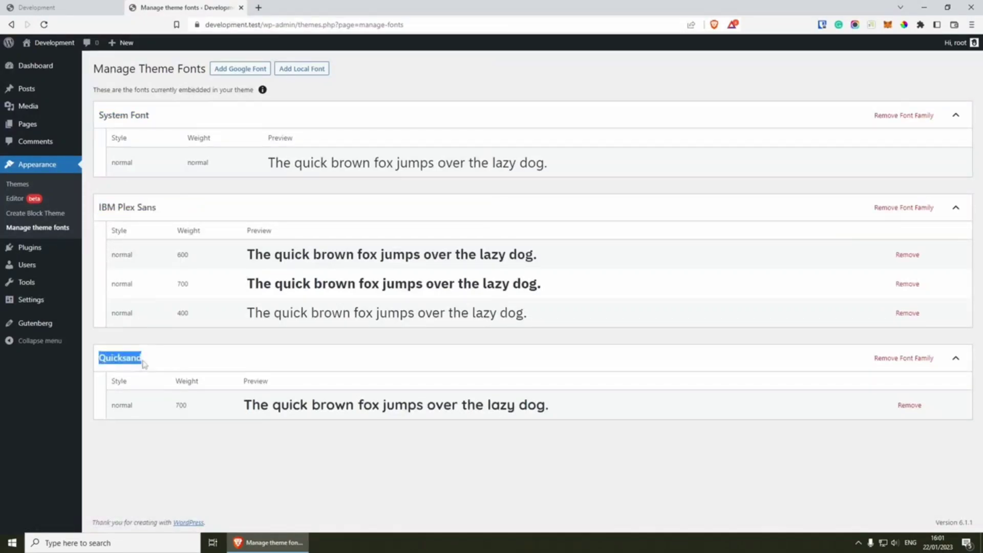
left_click(147, 342)
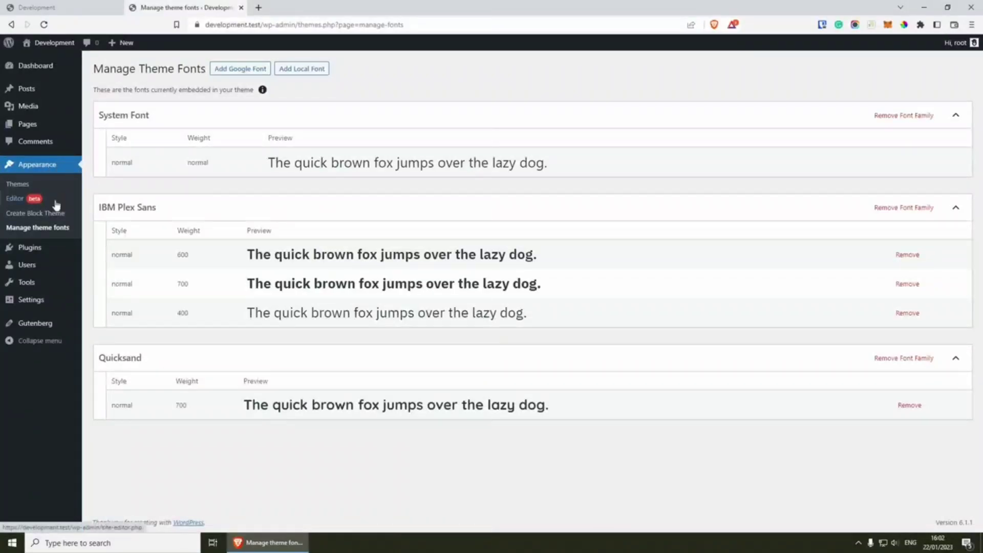
left_click(33, 200)
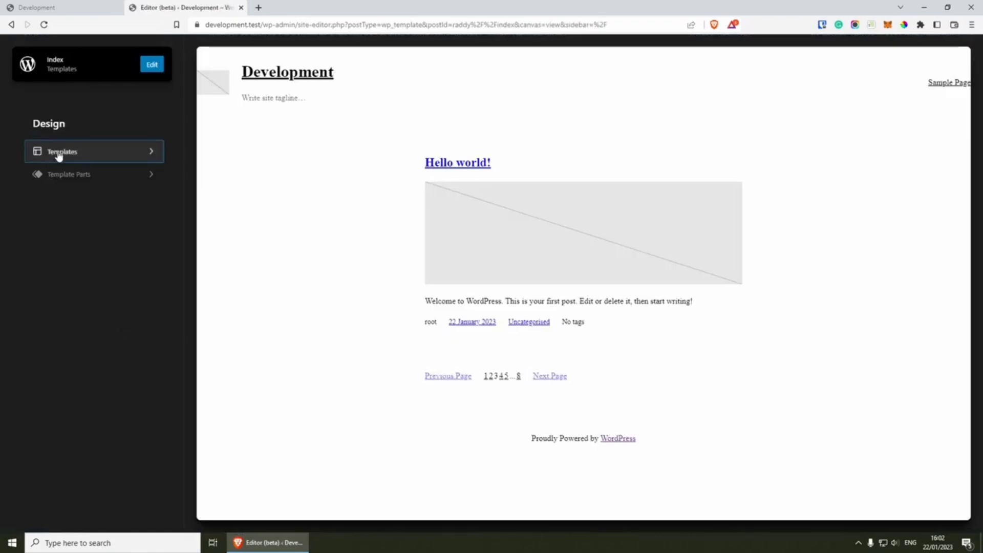
Switch the Index template into editing mode, check its Settings sidebar, and bring up global Styles.
left_click(151, 178)
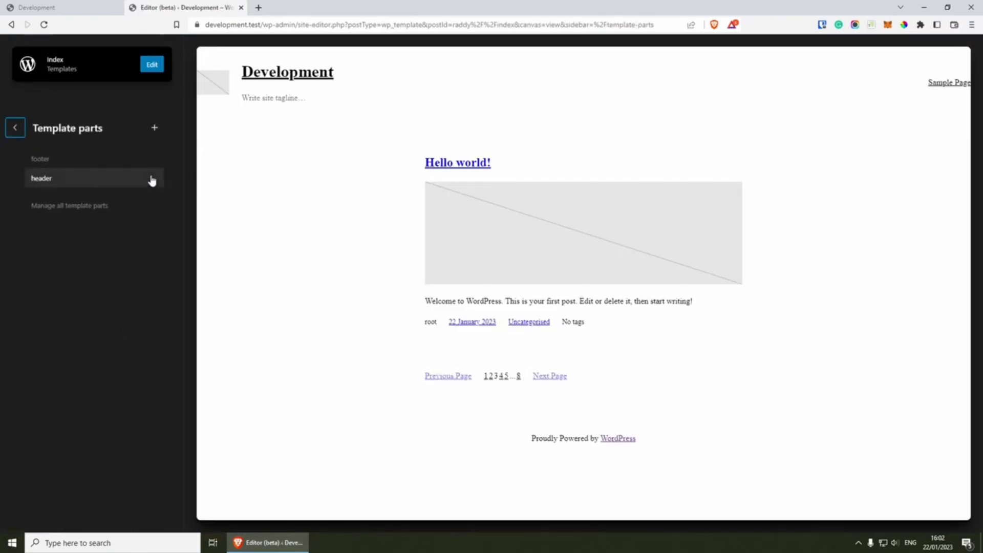
left_click(16, 128)
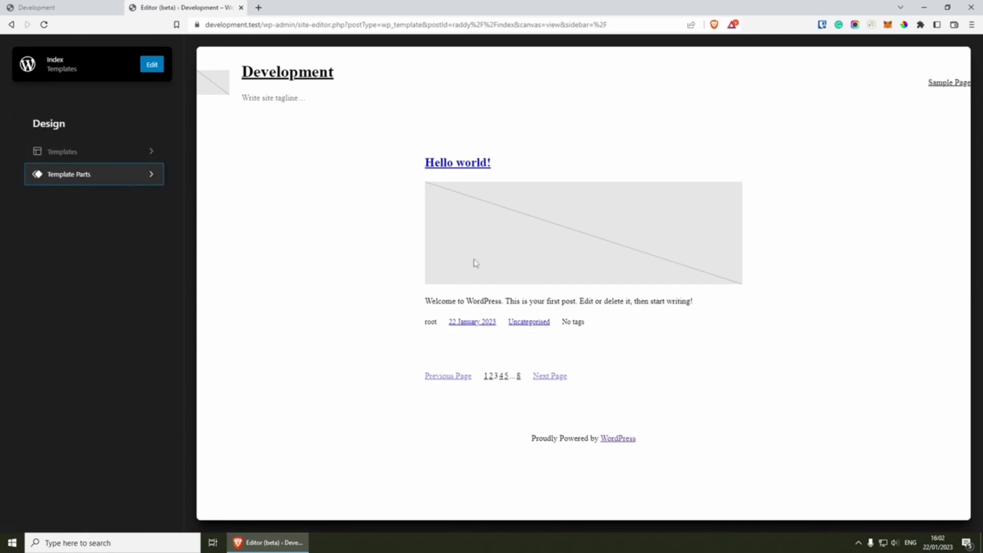
left_click(151, 64)
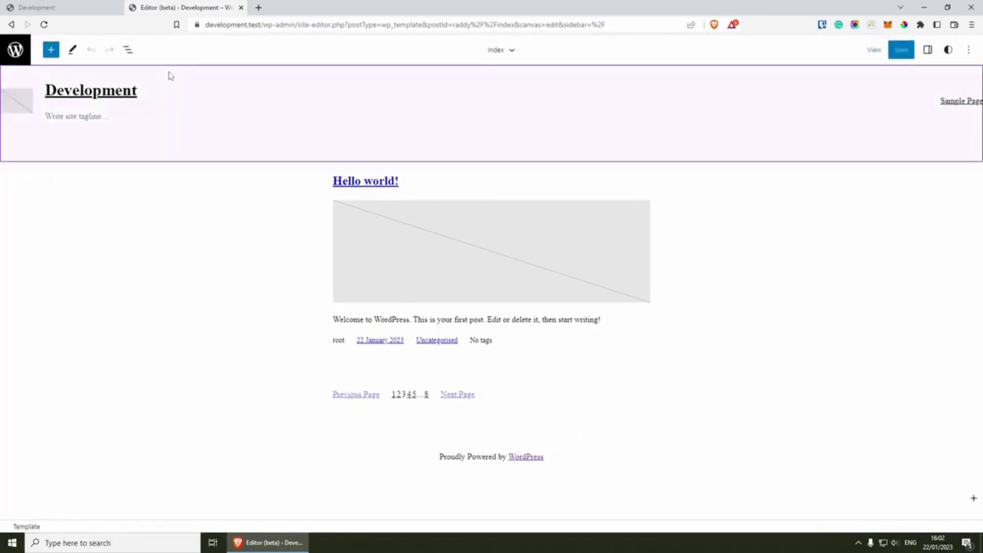
left_click(928, 51)
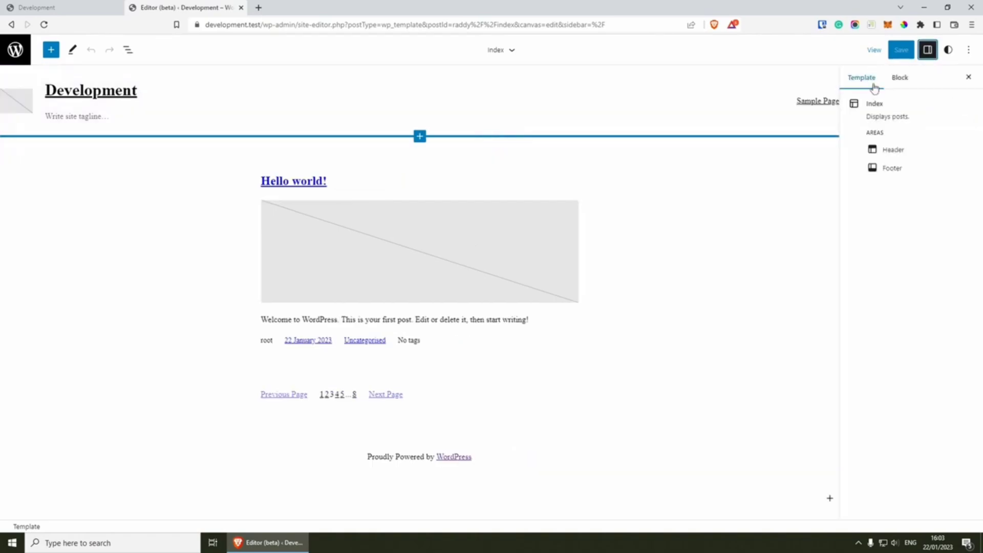
left_click(900, 78)
left_click(867, 82)
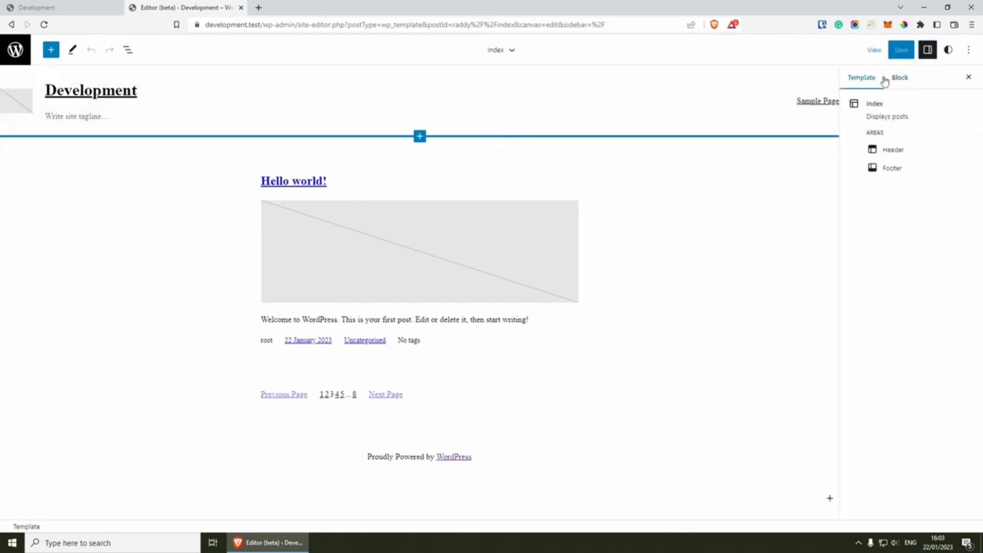
left_click(949, 51)
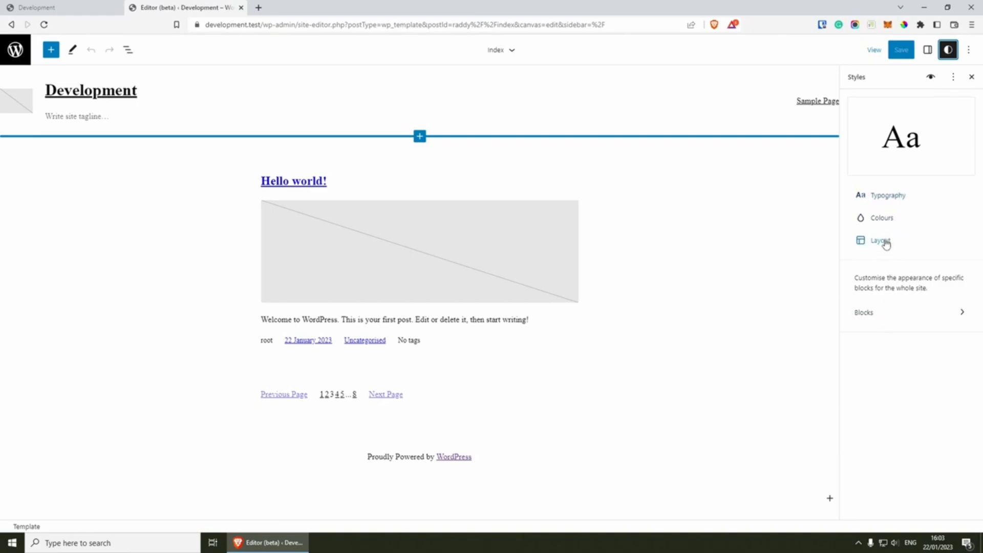
Set layout content width to 1400 and wide width to 1600, leaving block spacing at 24.
left_click(881, 241)
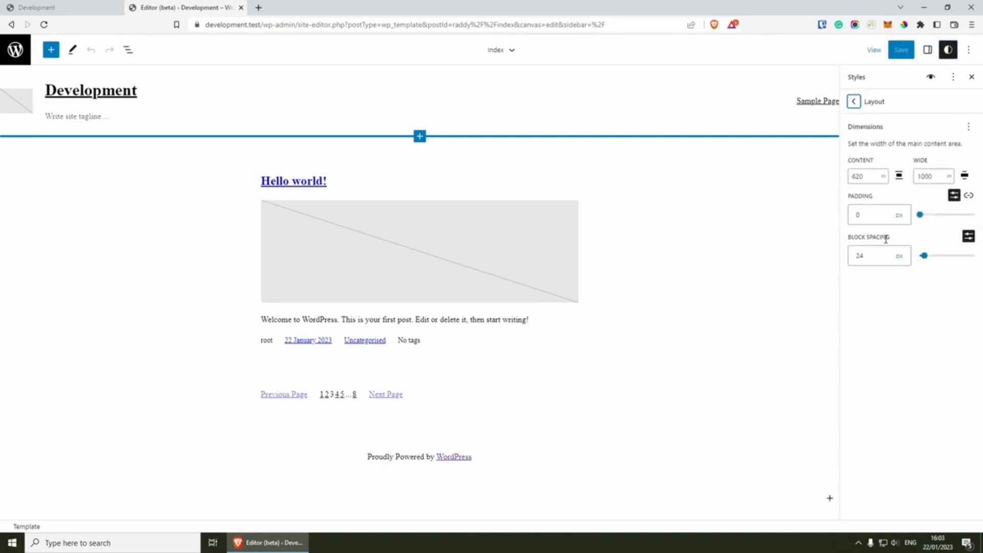
double_click(871, 176)
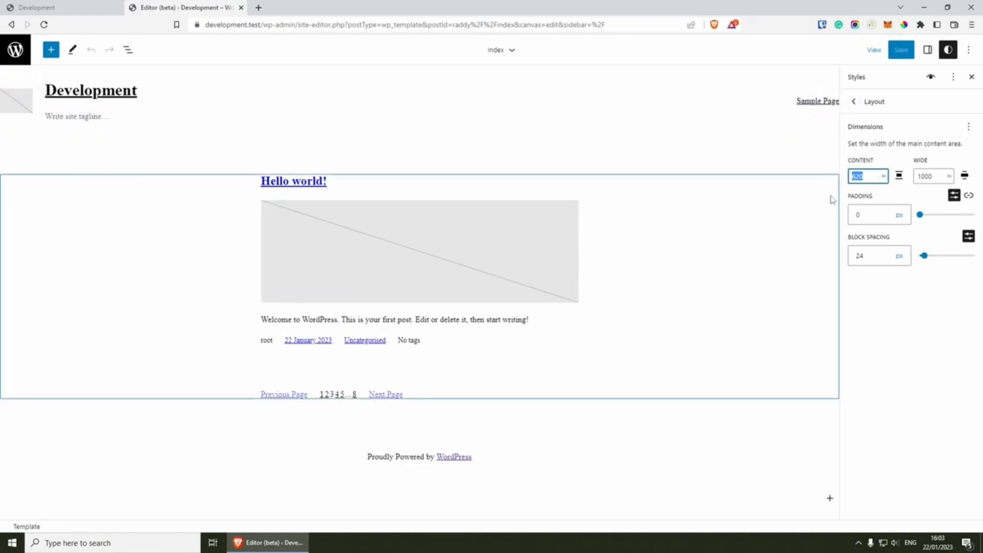
type("1400")
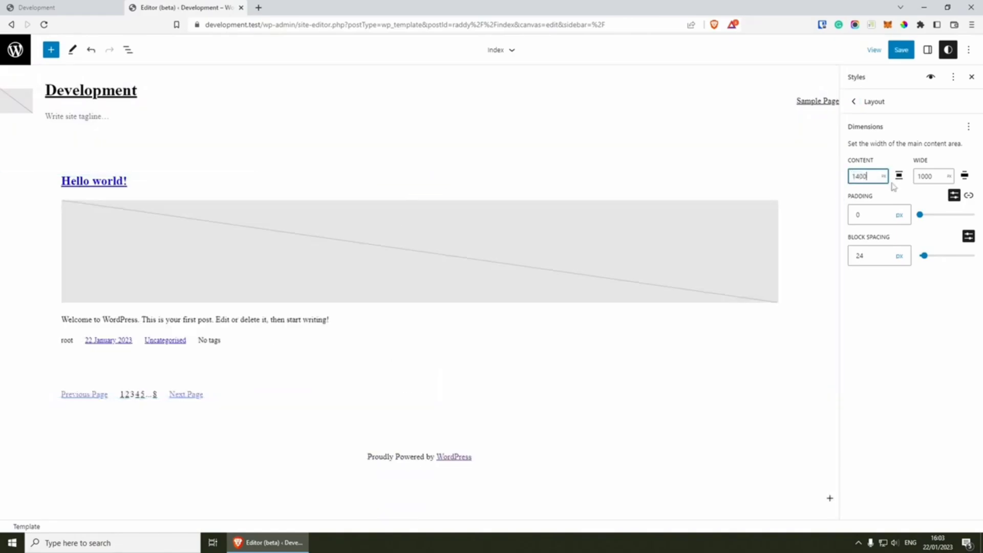
left_click(924, 176)
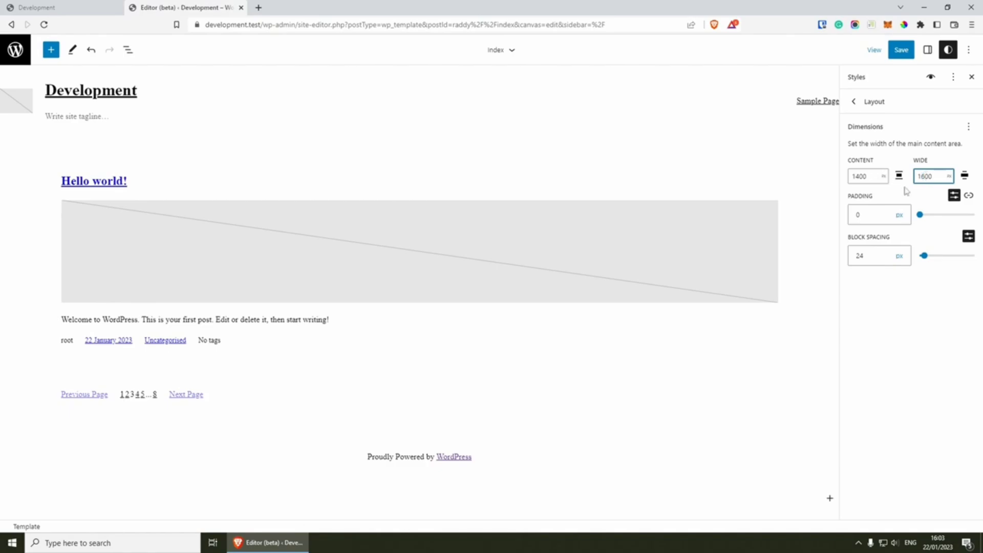
left_click(917, 200)
left_click_drag(926, 256, 942, 257)
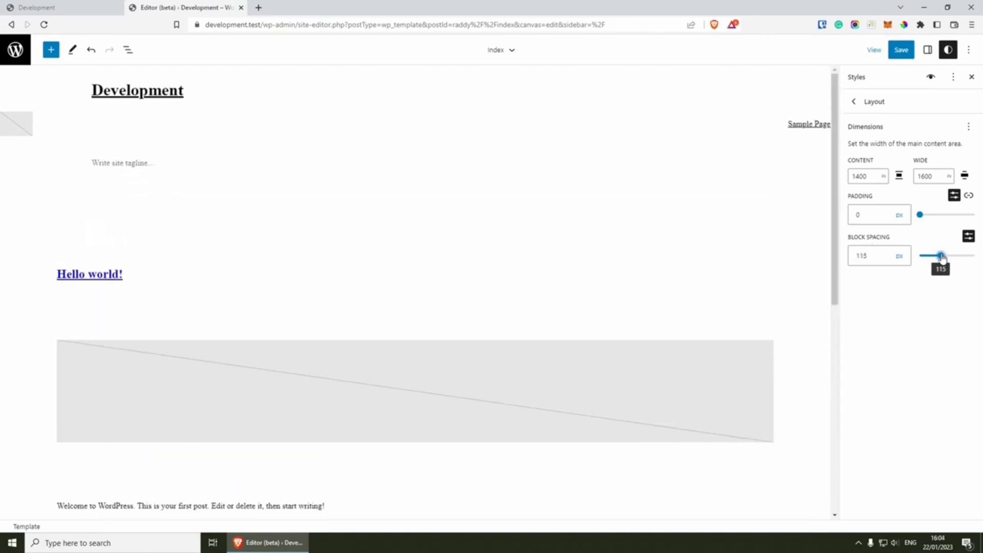
key("ctrl+z")
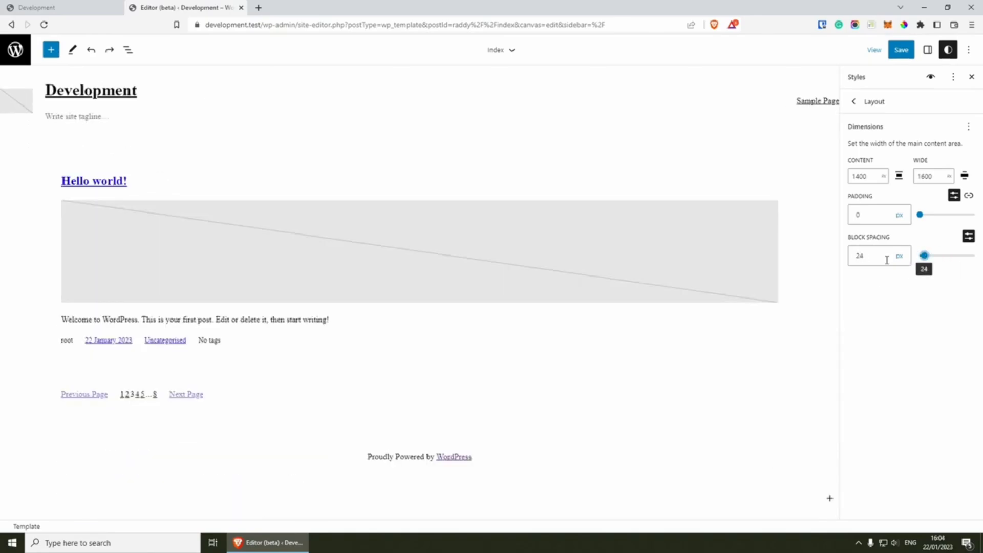
left_click(854, 102)
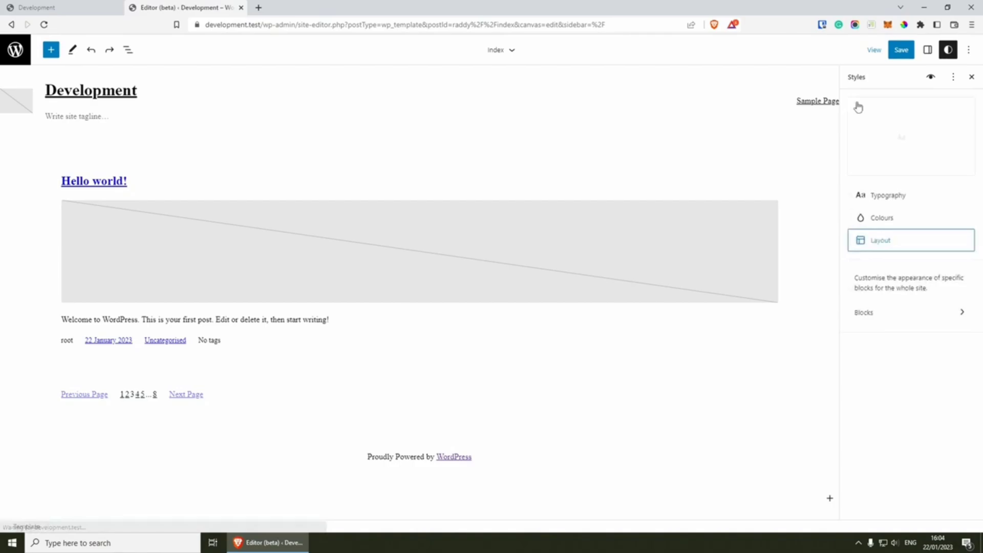
Open the Colours palette, glance at Gradients, and return to the twelve default Solid colours.
left_click(882, 219)
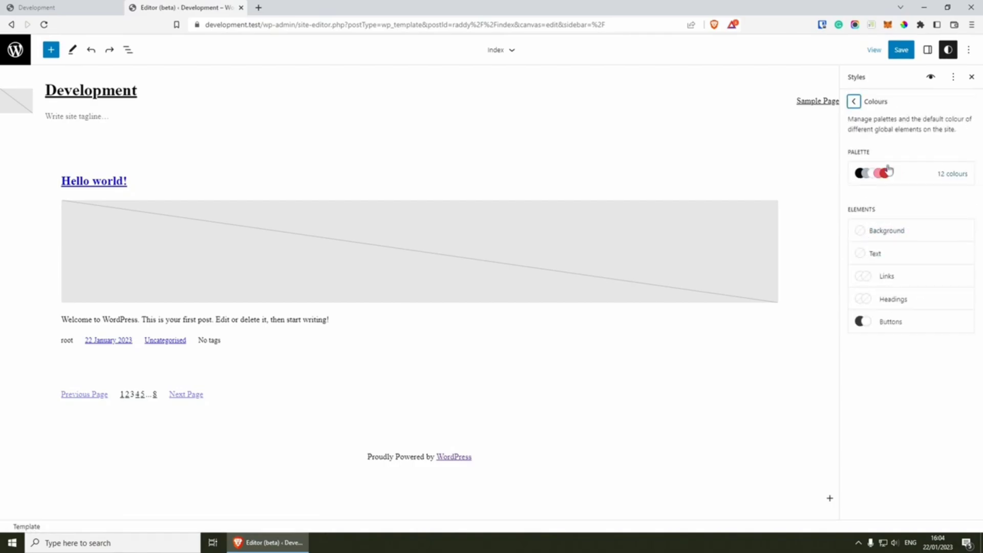
left_click(908, 176)
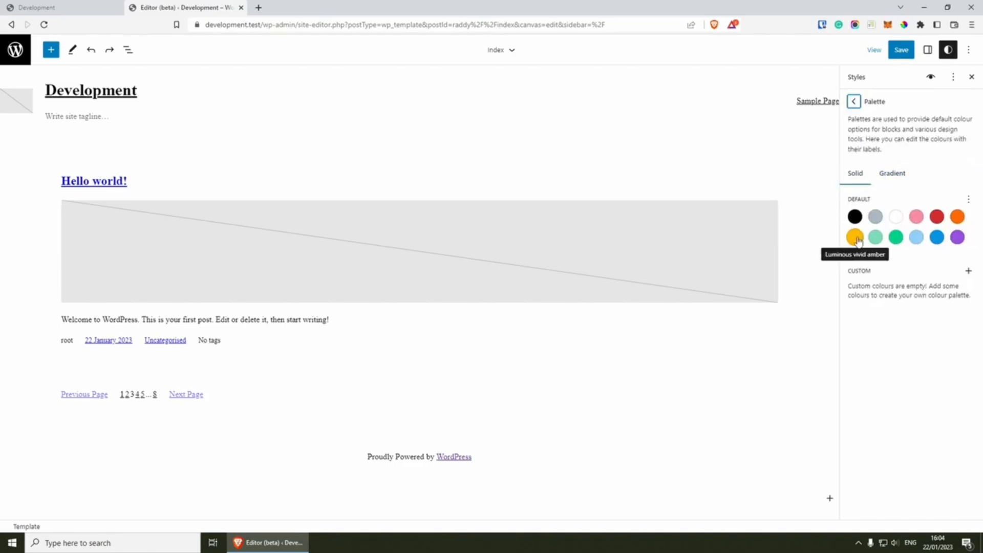
left_click(894, 177)
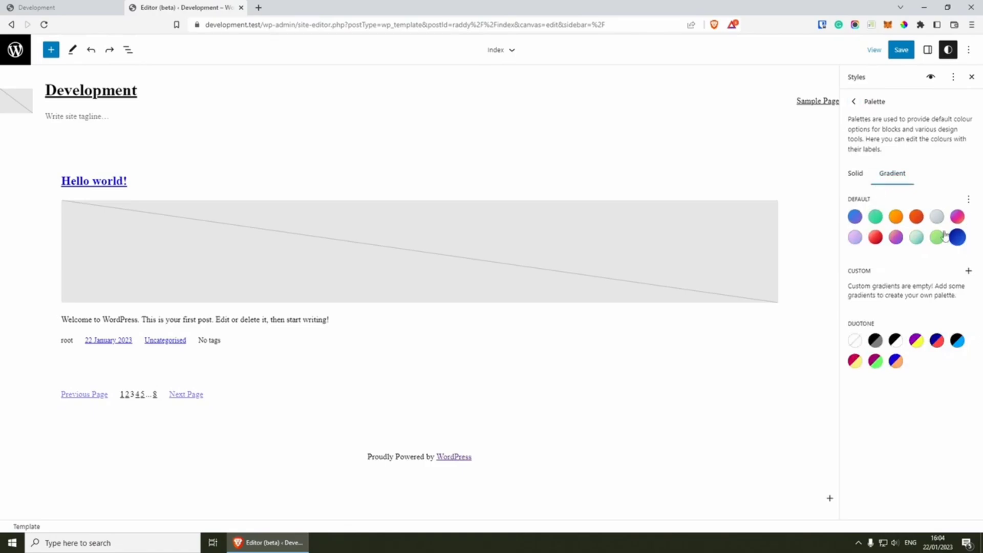
left_click(860, 174)
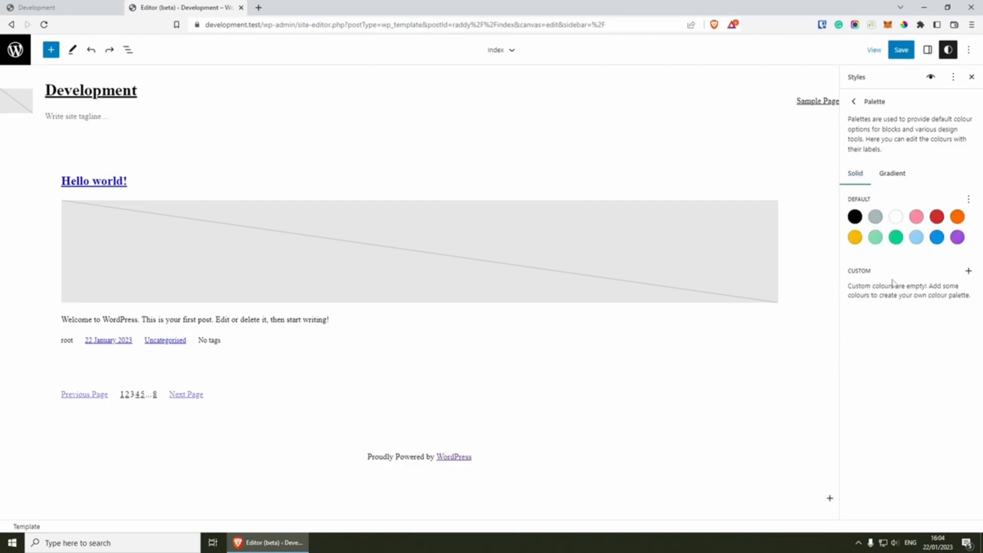
Add a bright yellow custom colour (FFE200) named Yellow.
left_click(969, 273)
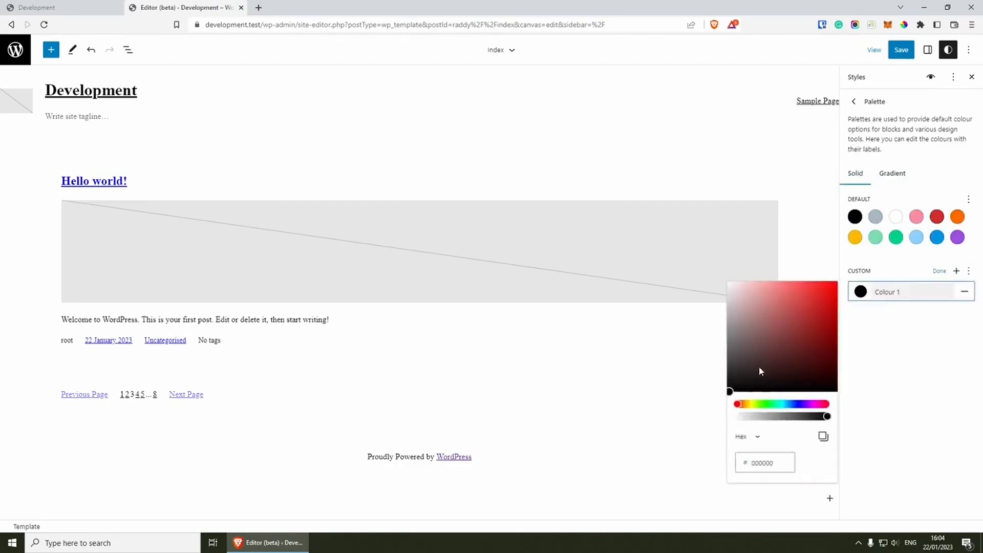
left_click(752, 406)
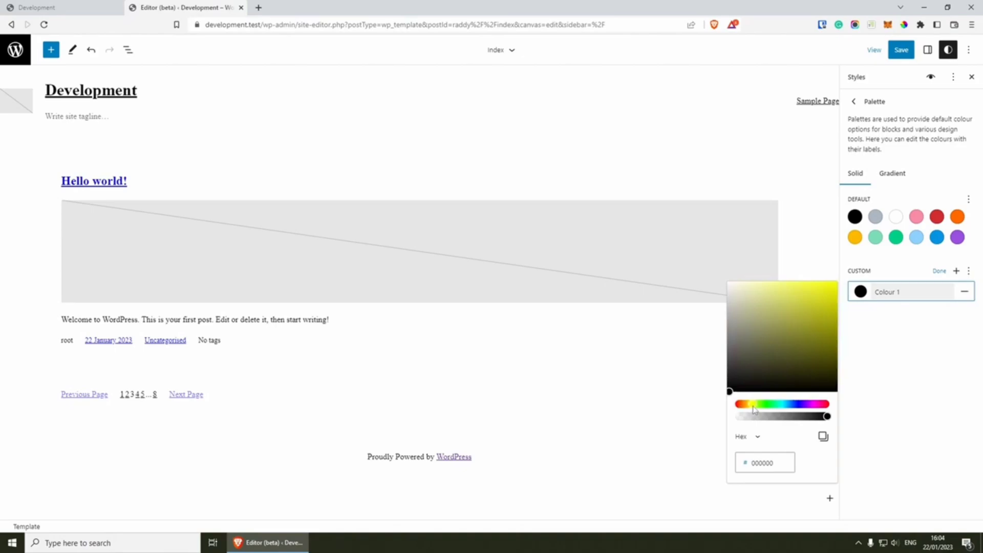
left_click(835, 283)
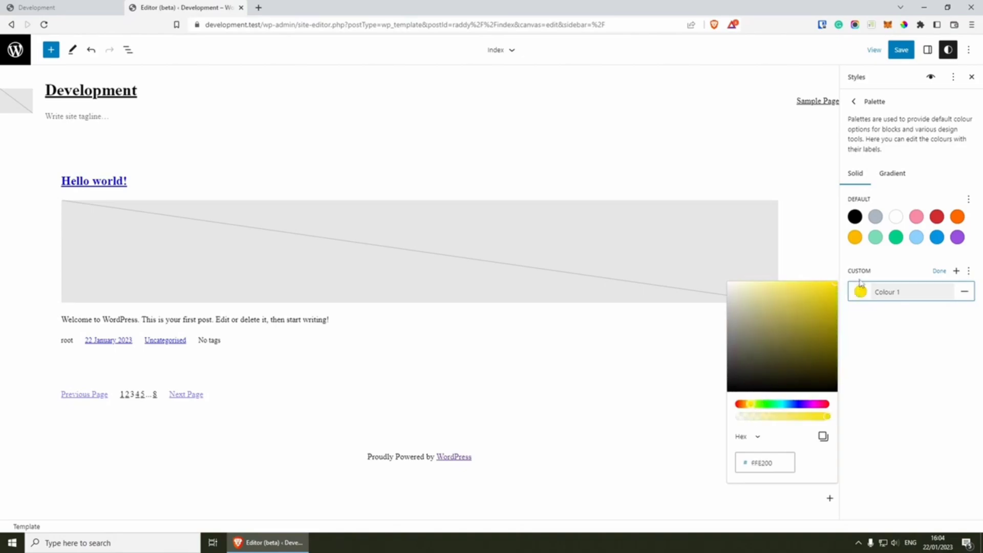
left_click_drag(926, 292, 877, 311)
type("Yellow")
left_click(910, 312)
Add a near-black custom colour named Almost Black.
left_click(956, 270)
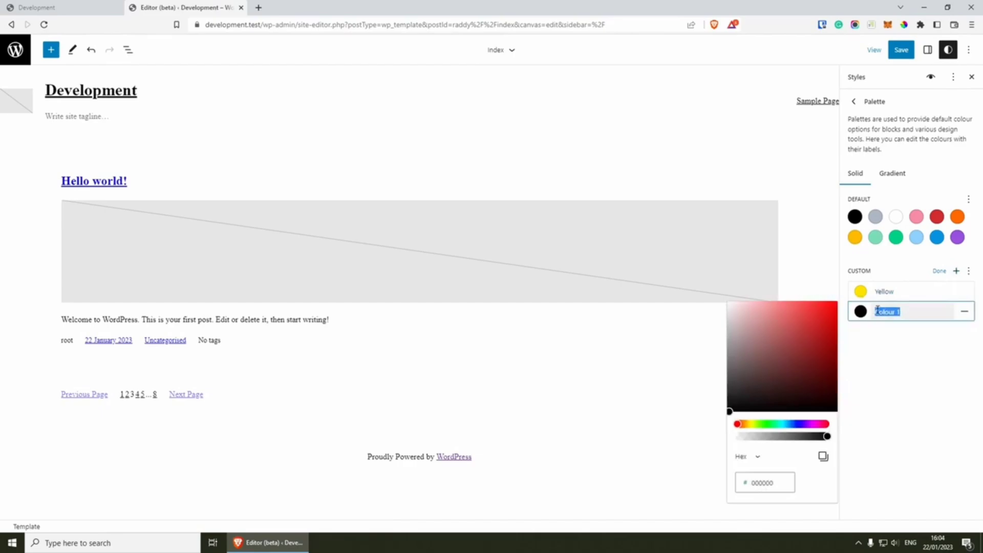
left_click_drag(743, 399, 726, 408)
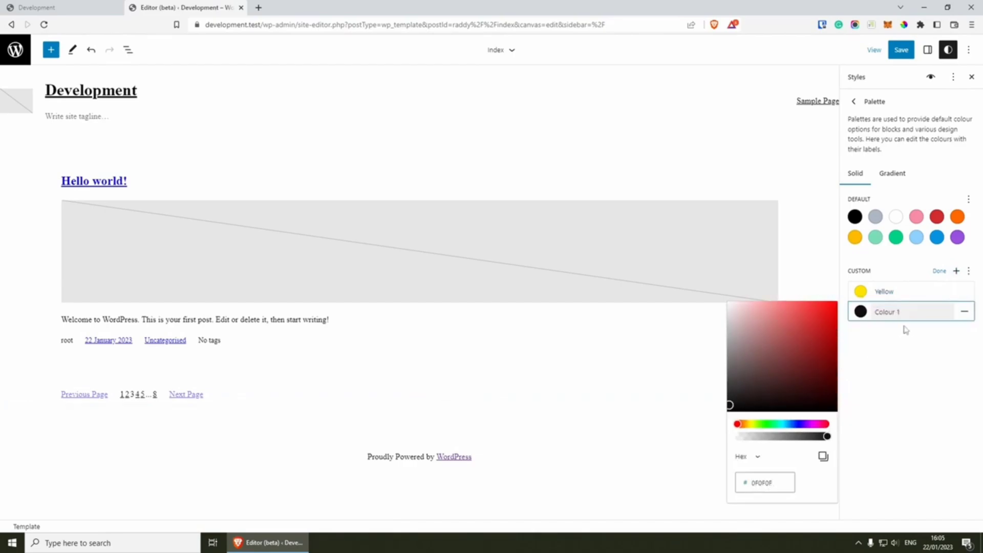
left_click_drag(907, 313, 858, 322)
type("Almost Black")
left_click(886, 336)
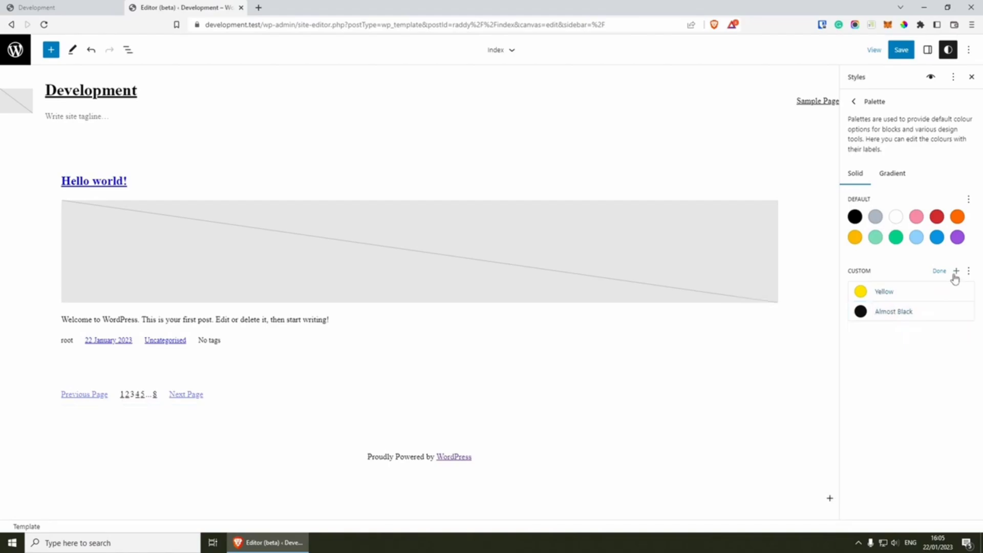
Add a strong red custom colour named Pretty Much Red and finish the palette.
left_click(957, 271)
left_click_drag(817, 368, 848, 333)
triple_click(886, 335)
type("Pretty Much Red")
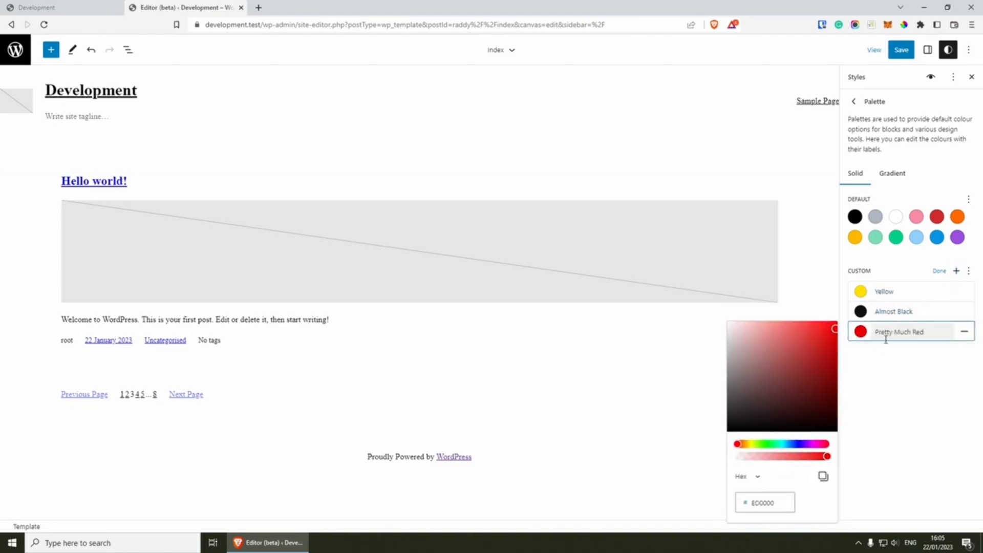
left_click(905, 361)
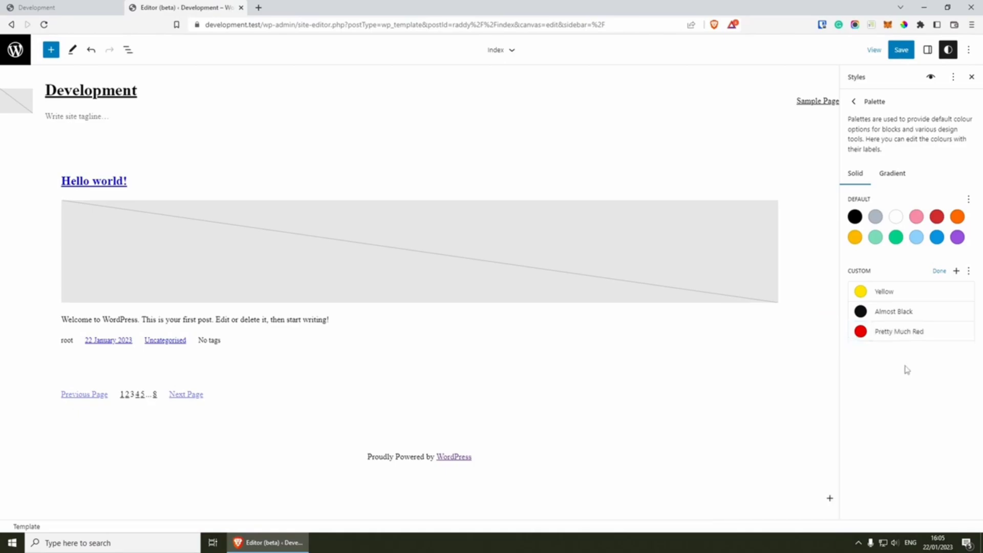
left_click(939, 271)
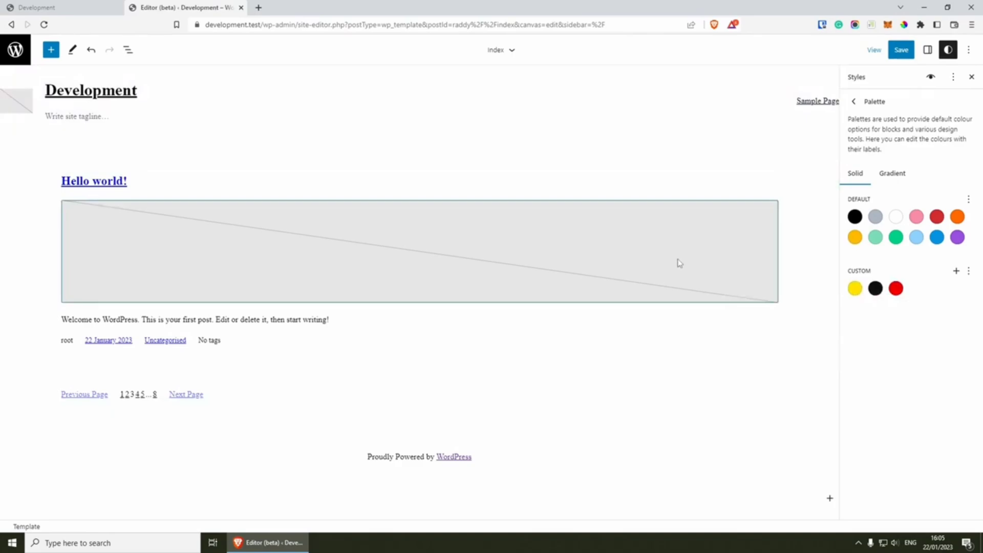
Make the site background cyan bluish grey and the text colour Almost Black.
left_click(858, 102)
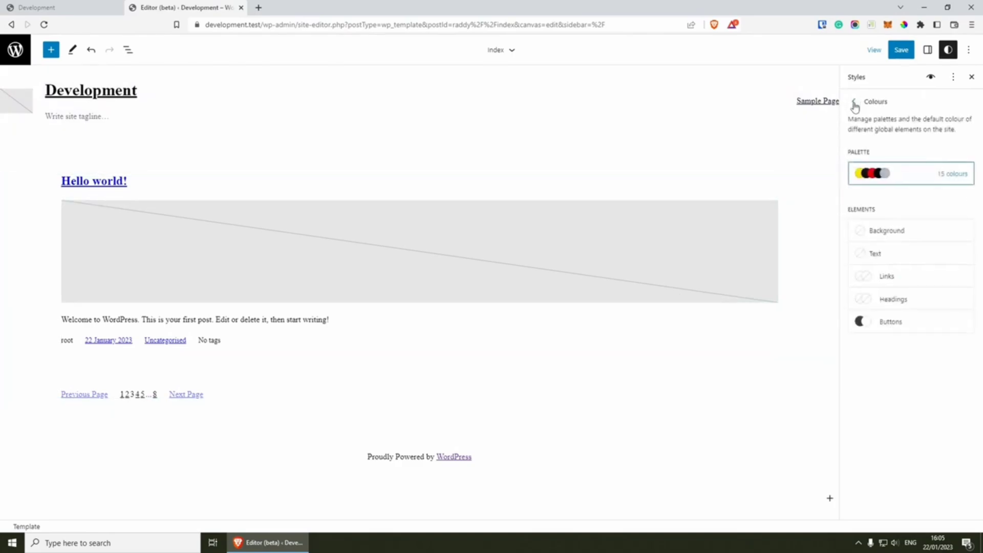
left_click(881, 233)
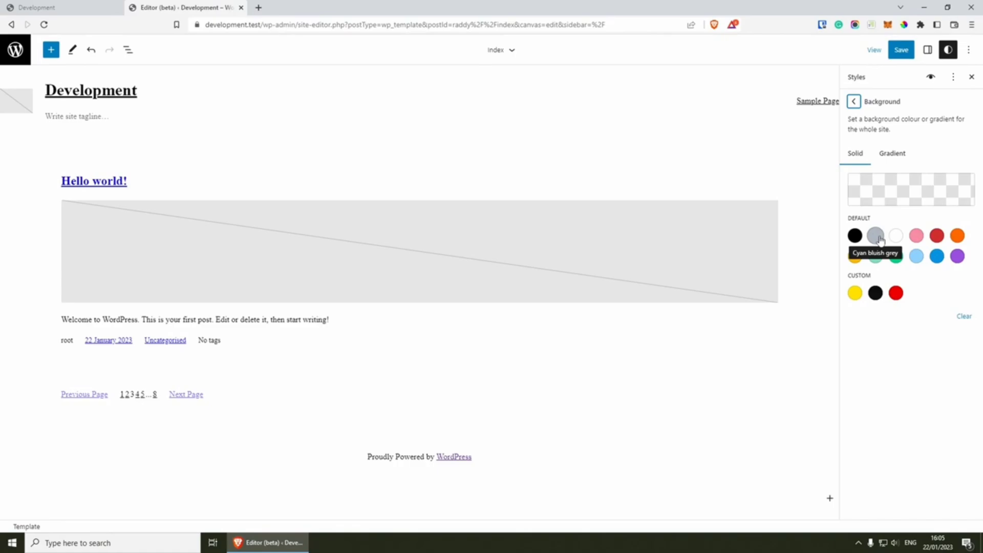
left_click(875, 236)
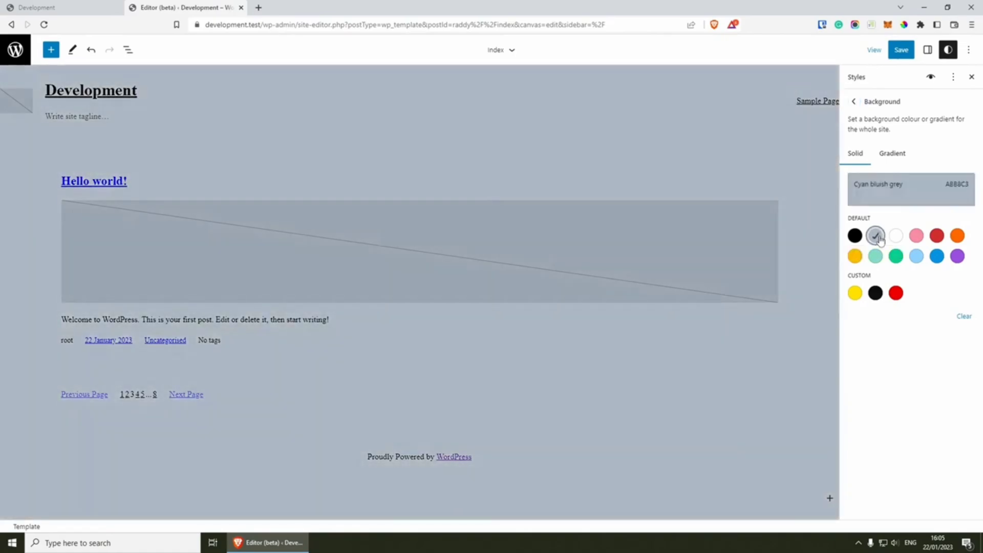
left_click(854, 102)
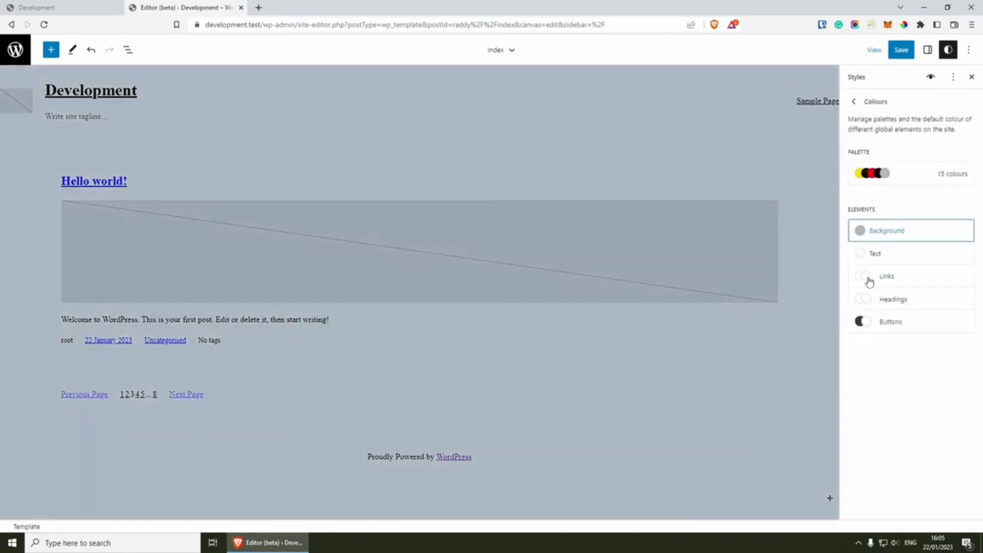
left_click(887, 255)
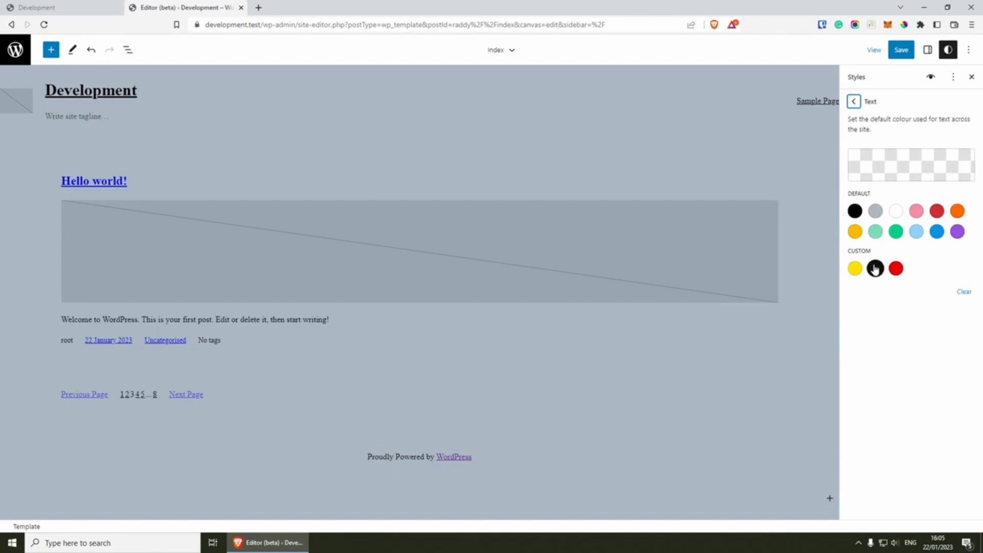
left_click(876, 269)
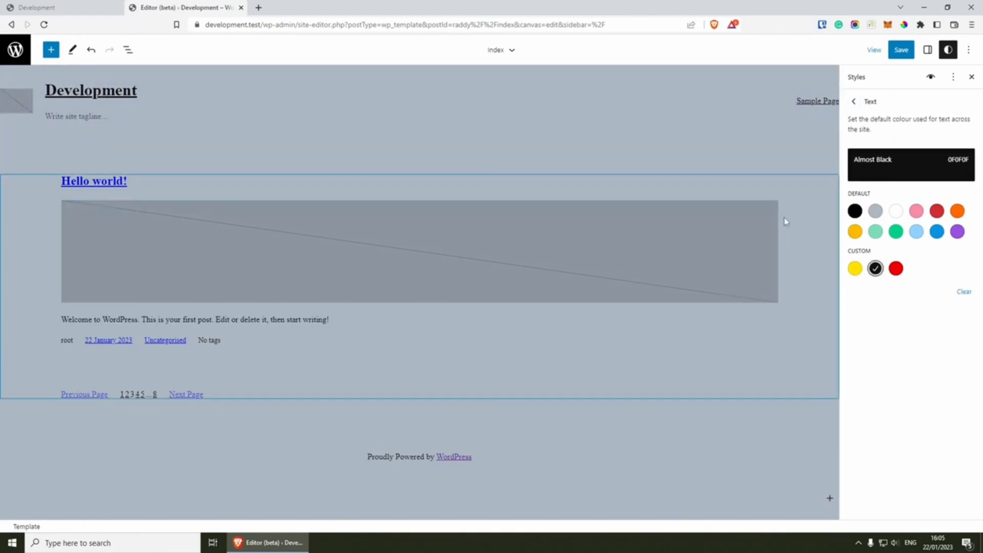
left_click(854, 102)
Set the link colour to Almost Black after trying several other palette colours.
left_click(889, 278)
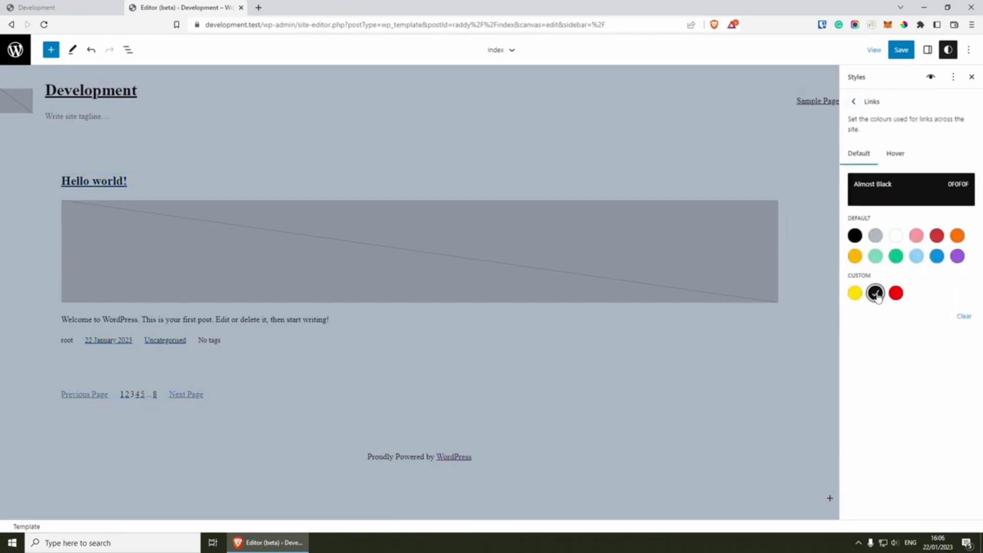
left_click(875, 294)
left_click(876, 294)
left_click(876, 256)
left_click(896, 256)
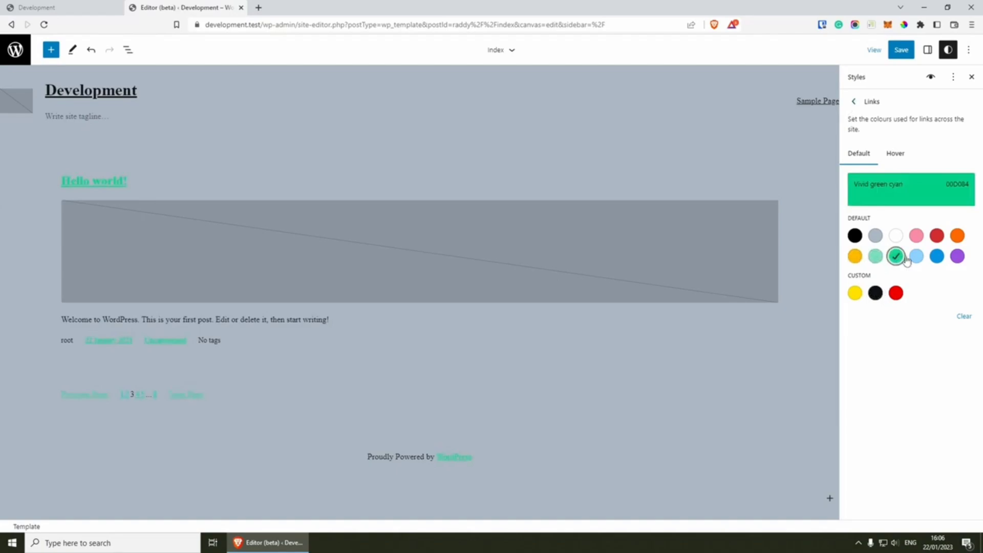
left_click(917, 257)
left_click(936, 257)
left_click(958, 256)
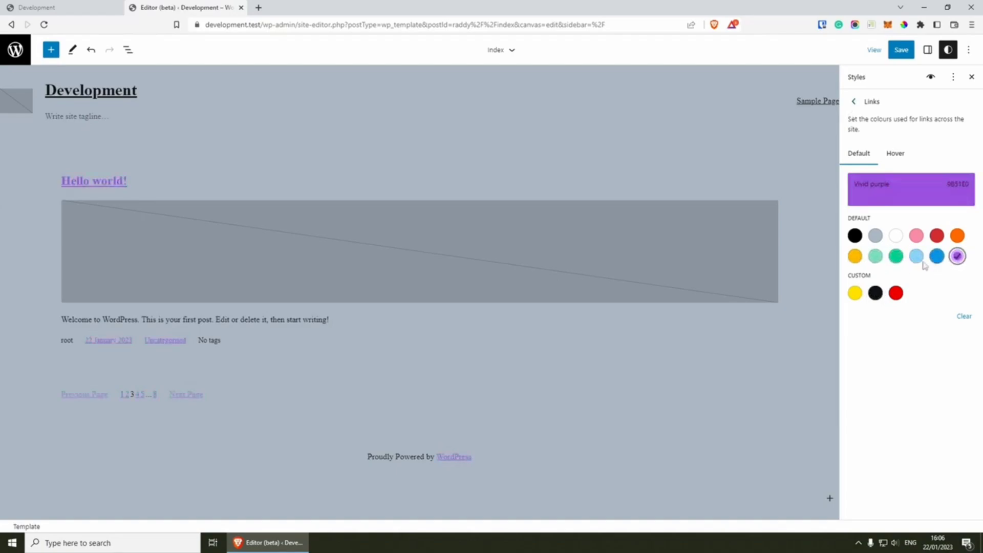
left_click(876, 293)
left_click(855, 102)
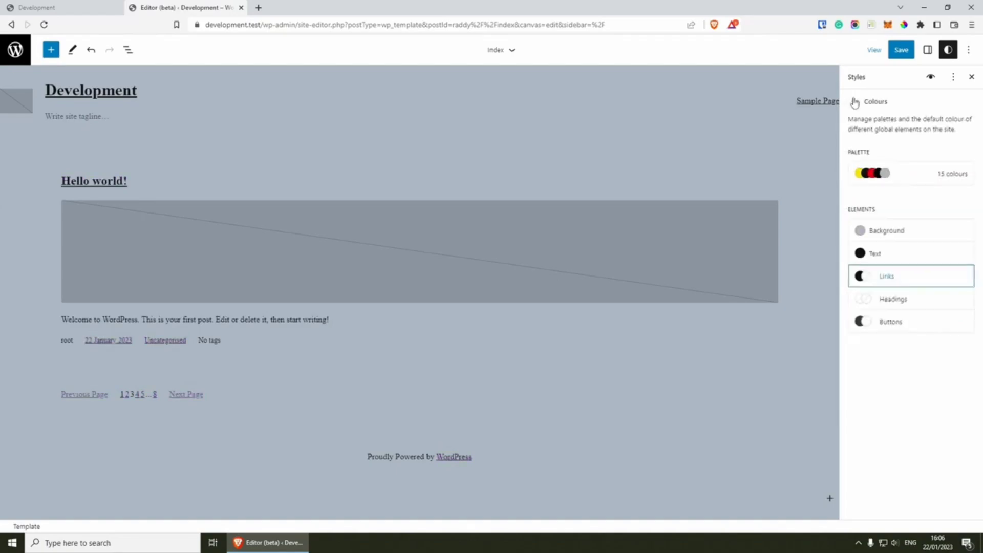
Set the heading colour to Almost Black (0F0F0F).
left_click(885, 299)
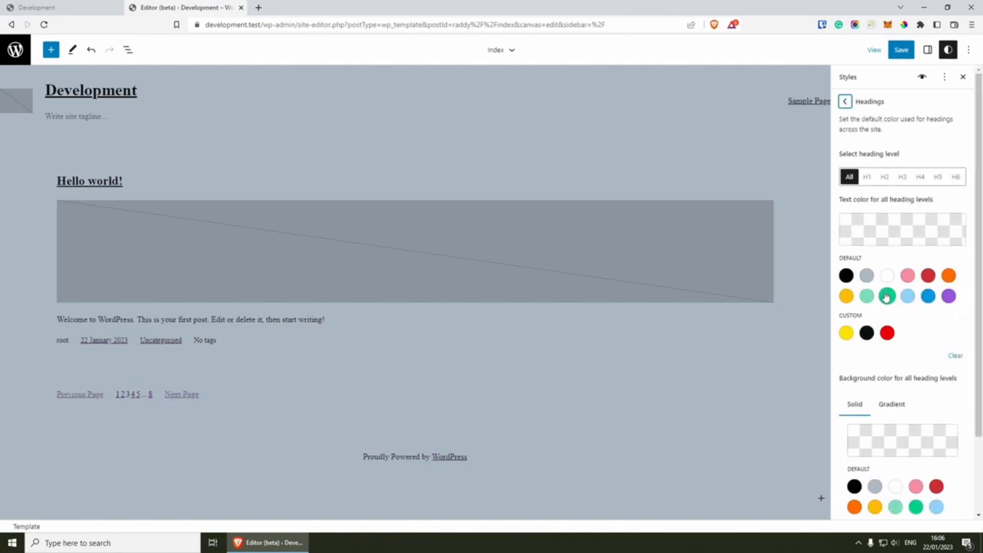
left_click(842, 376)
left_click(866, 334)
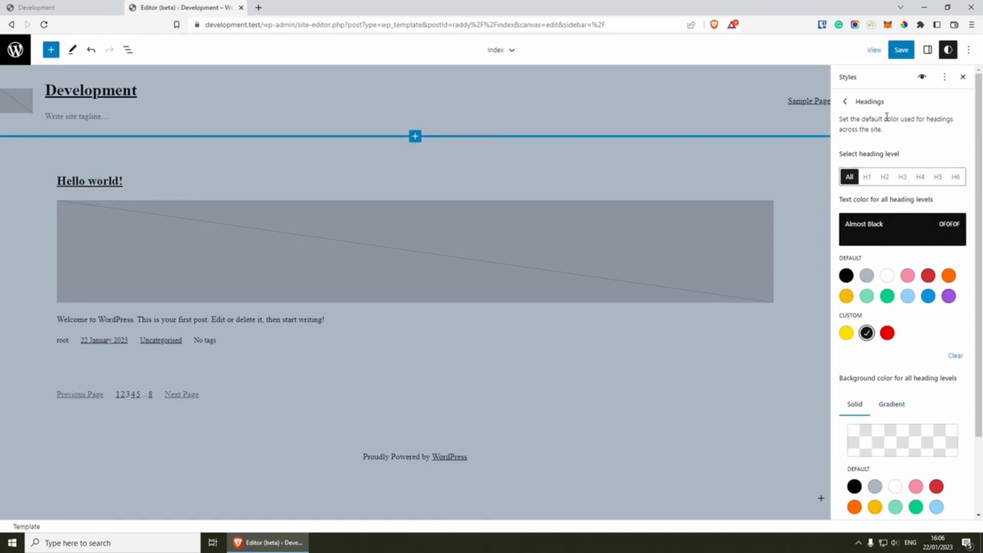
left_click(846, 105)
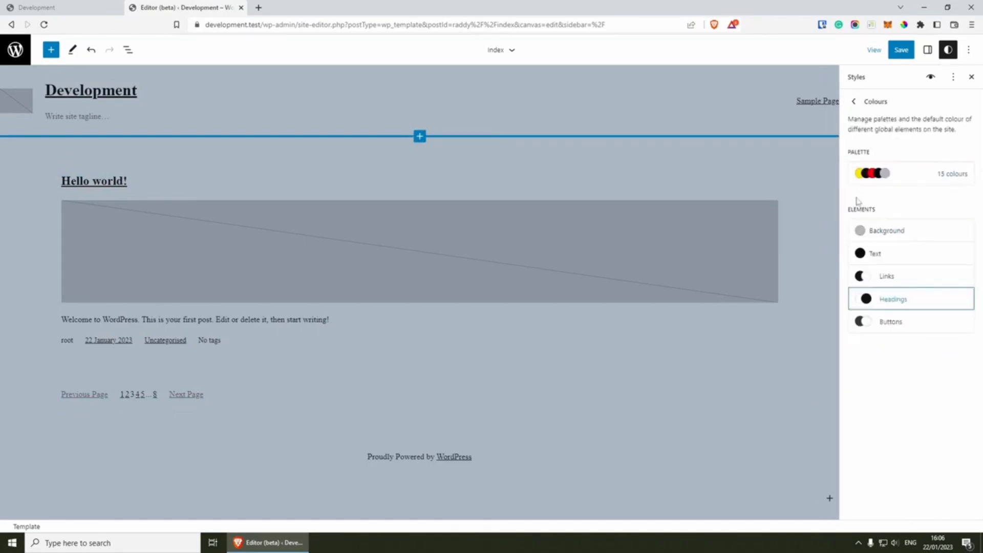
Show the Style Book next to the Buttons colours: White text on a 32373C background.
left_click(898, 326)
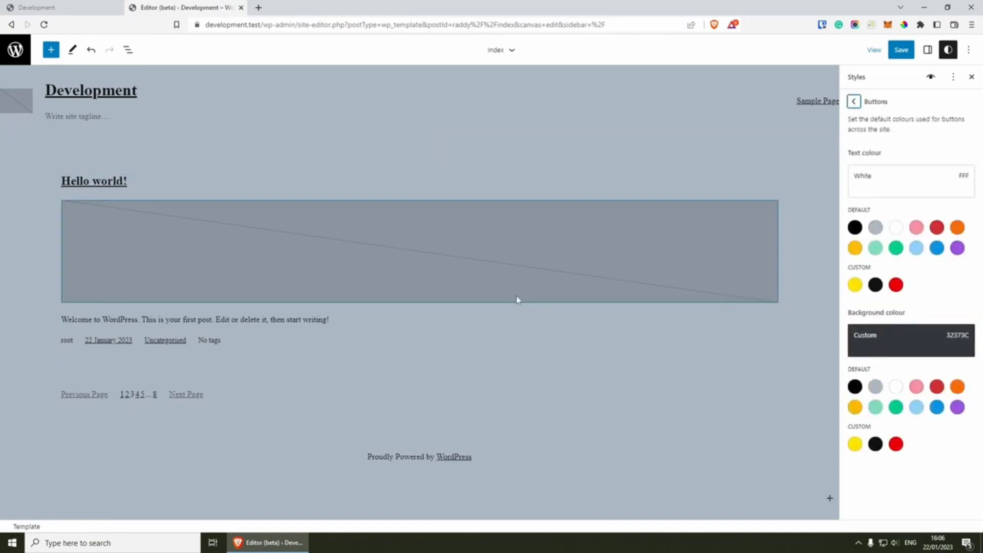
left_click(854, 102)
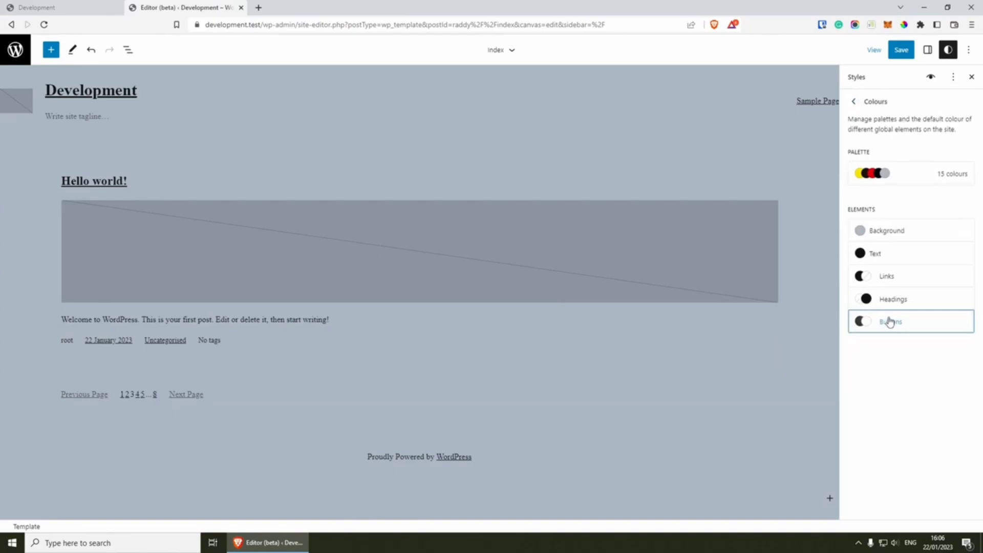
left_click(931, 78)
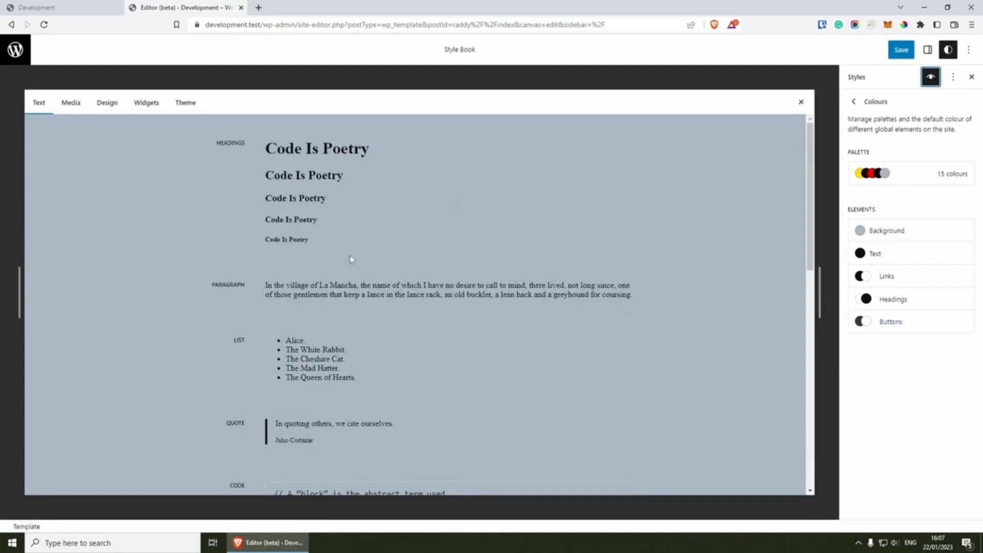
left_click(891, 322)
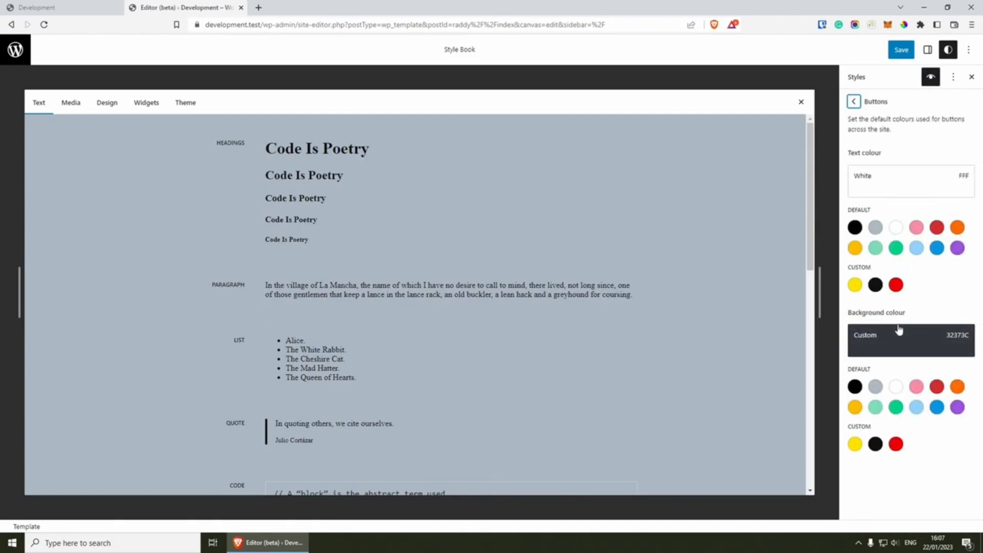
Switch the Style Book from Media to the Design samples that include buttons.
left_click(71, 105)
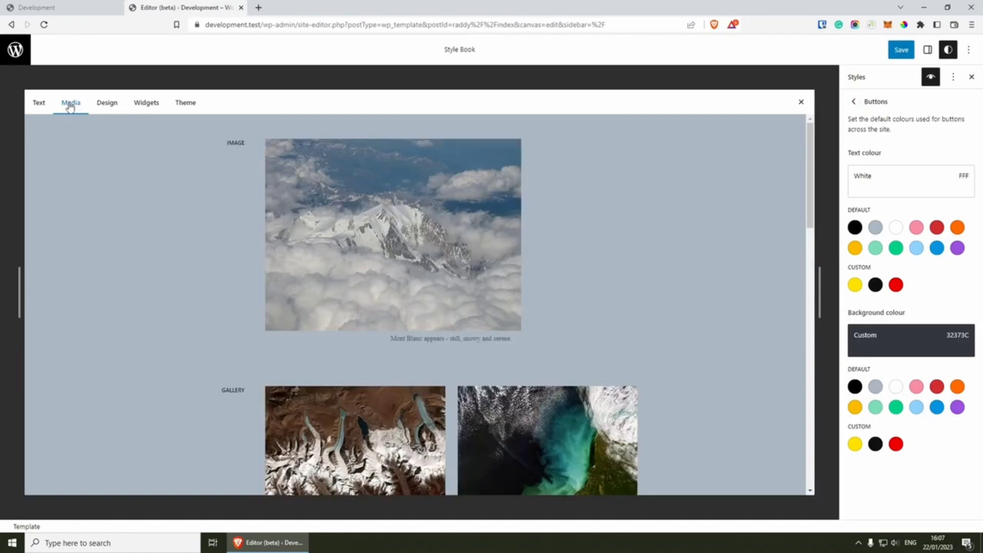
scroll(388, 281, "down", 5)
scroll(358, 230, "up", 5)
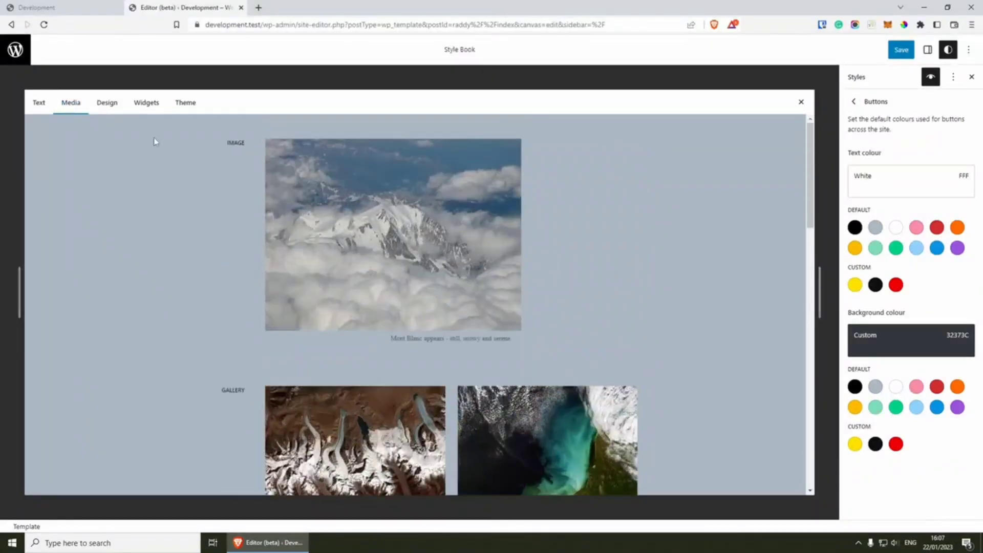
left_click(118, 105)
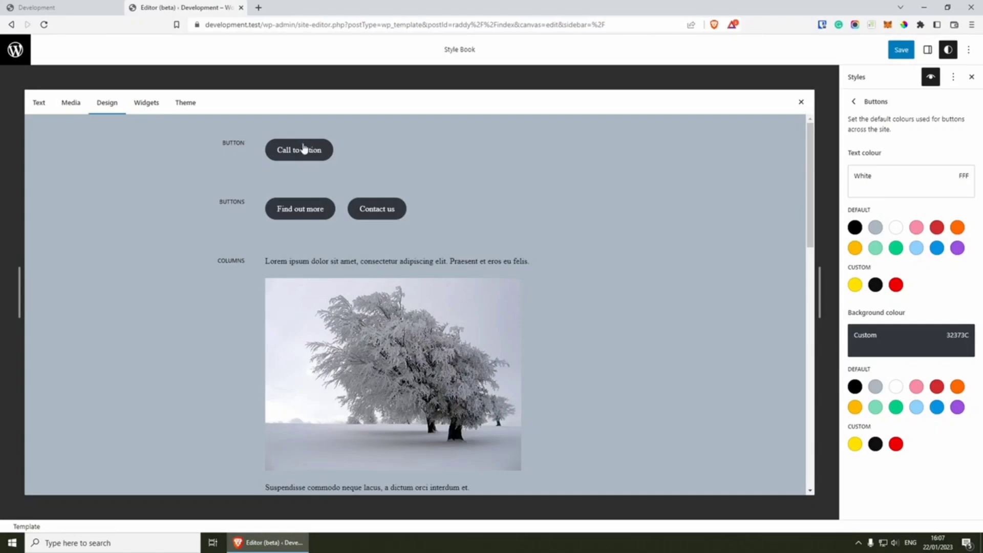
Give buttons an Almost Black background with White text, after trying yellow, red and black.
left_click(854, 101)
left_click(885, 325)
left_click(854, 444)
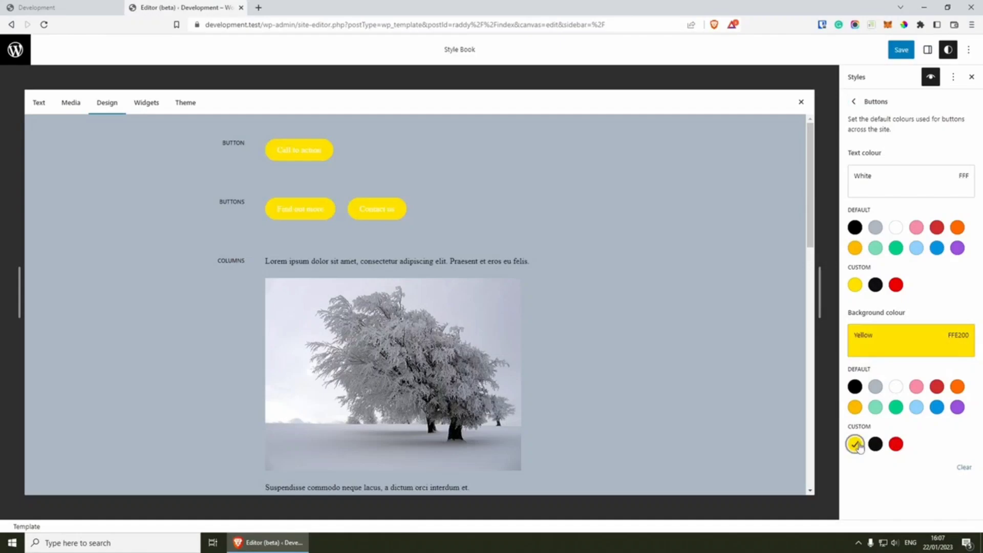
left_click(896, 444)
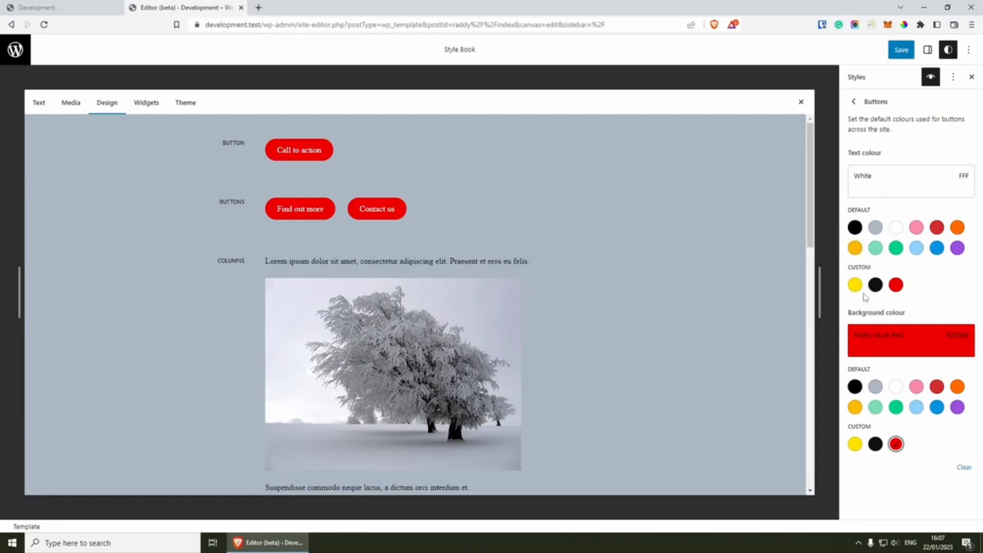
left_click(855, 227)
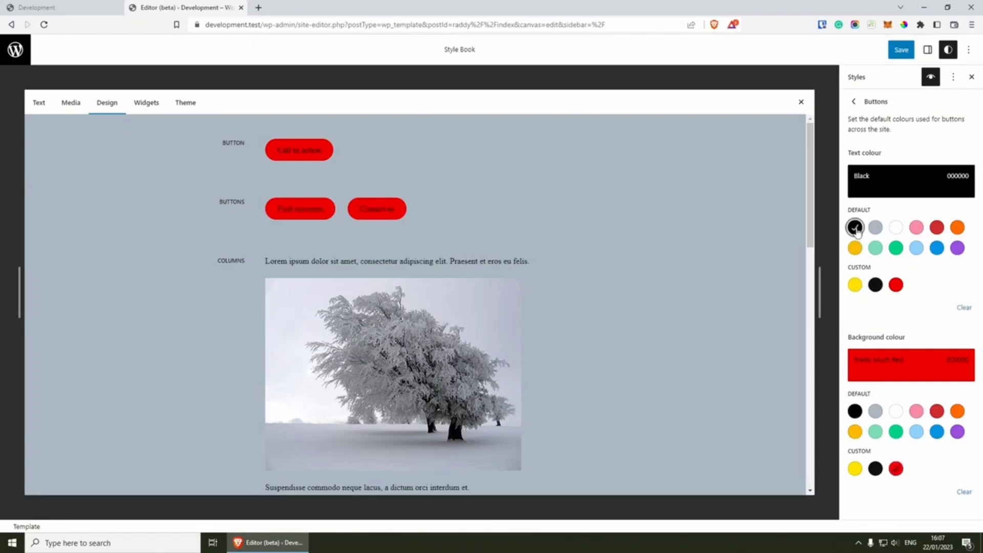
left_click(896, 227)
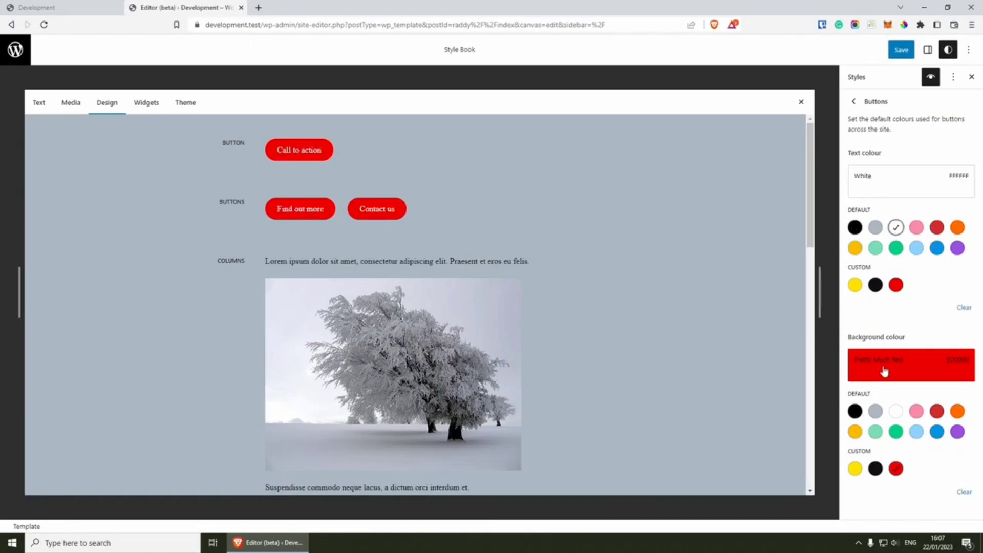
left_click(876, 468)
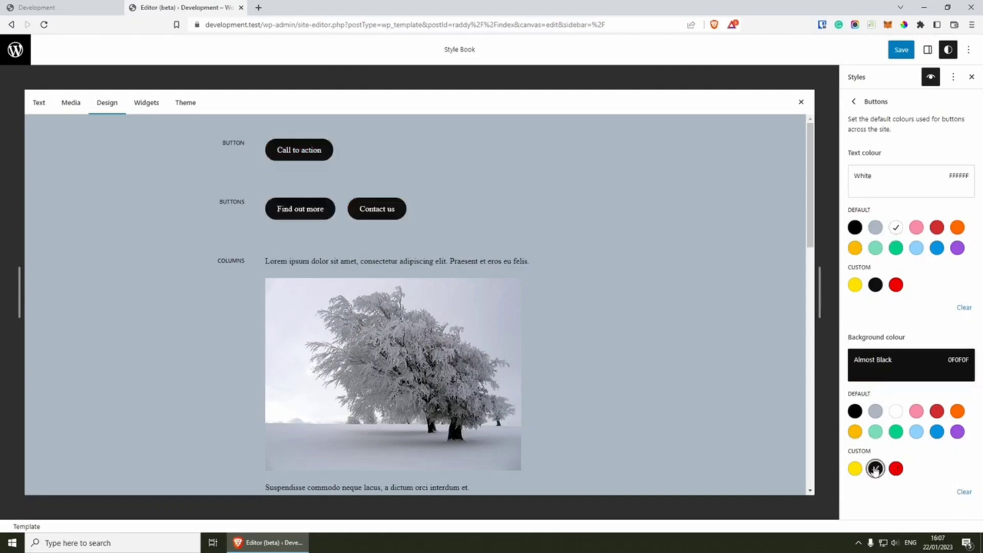
left_click(853, 102)
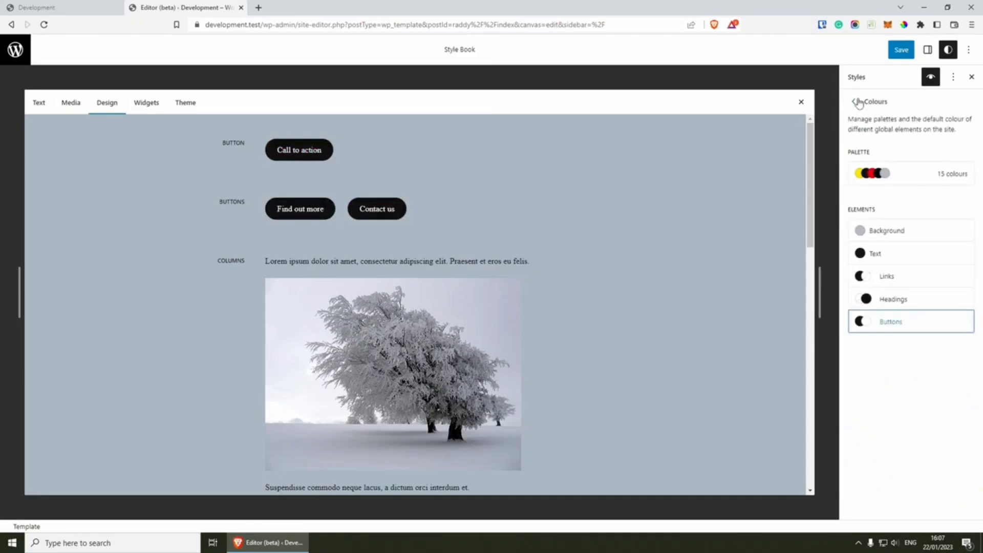
Set the Typography > Text font to IBM Plex Sans.
left_click(857, 102)
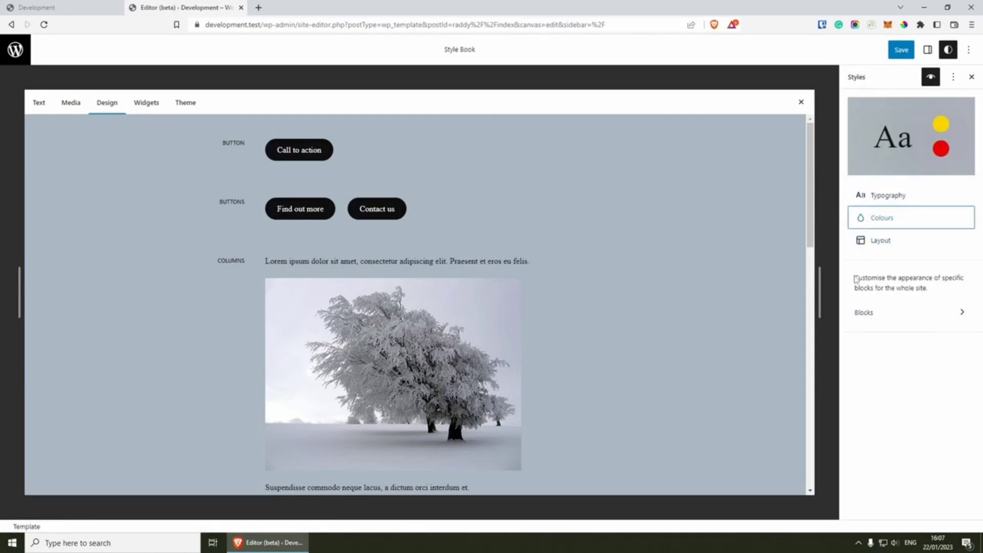
left_click(876, 195)
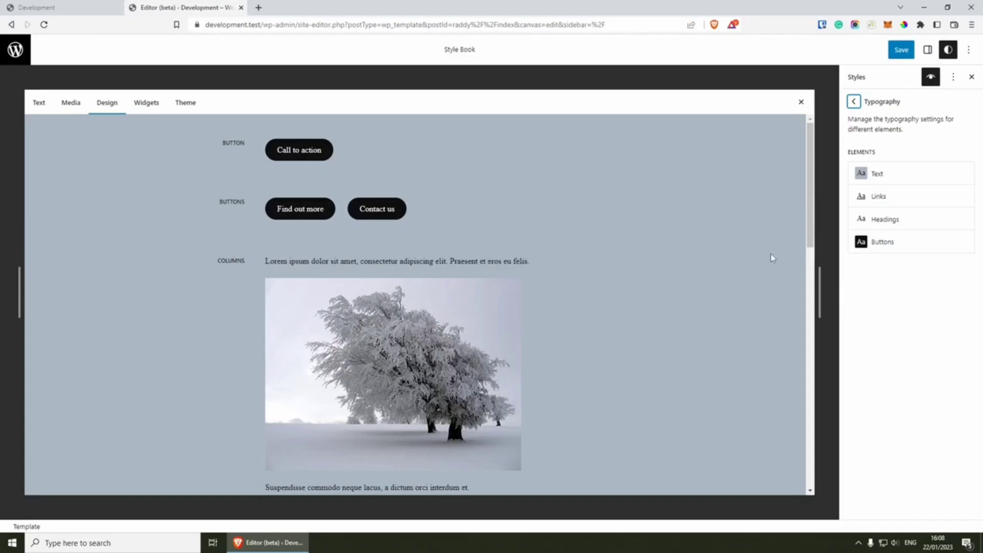
left_click(893, 174)
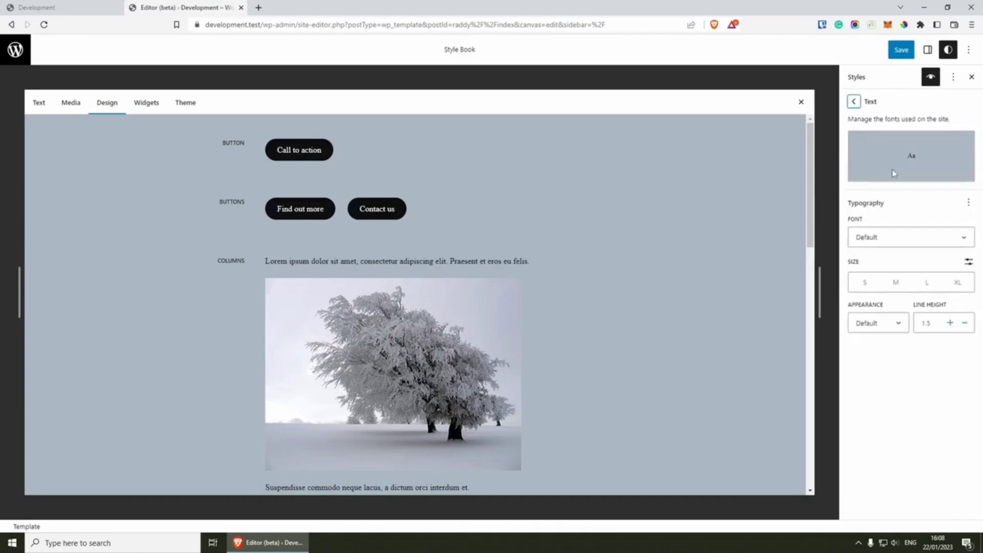
left_click(885, 236)
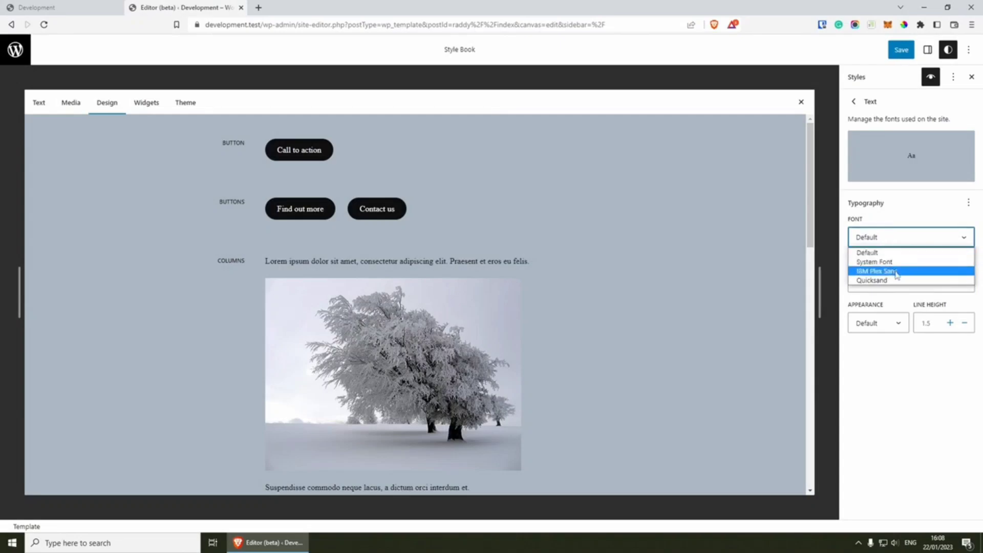
left_click(867, 272)
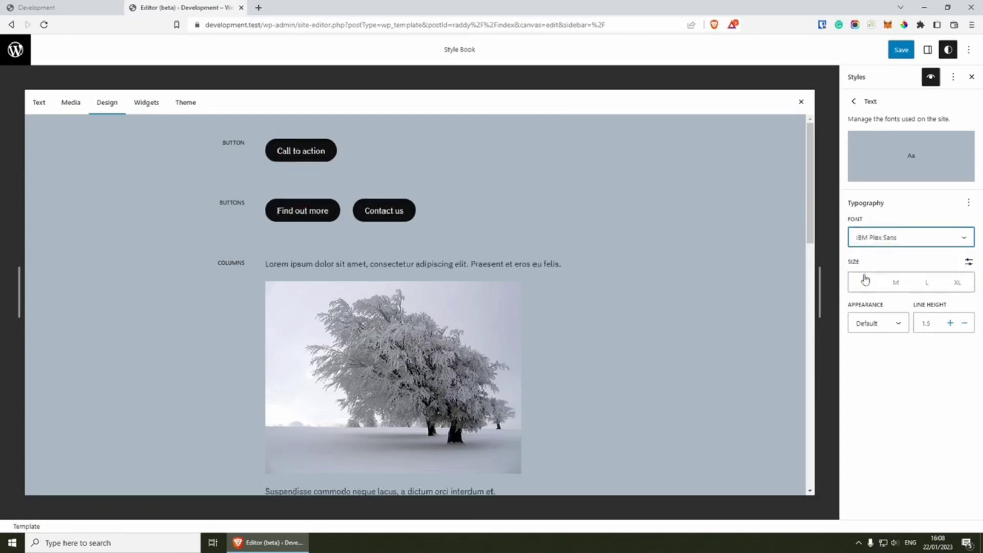
left_click(856, 102)
left_click(906, 199)
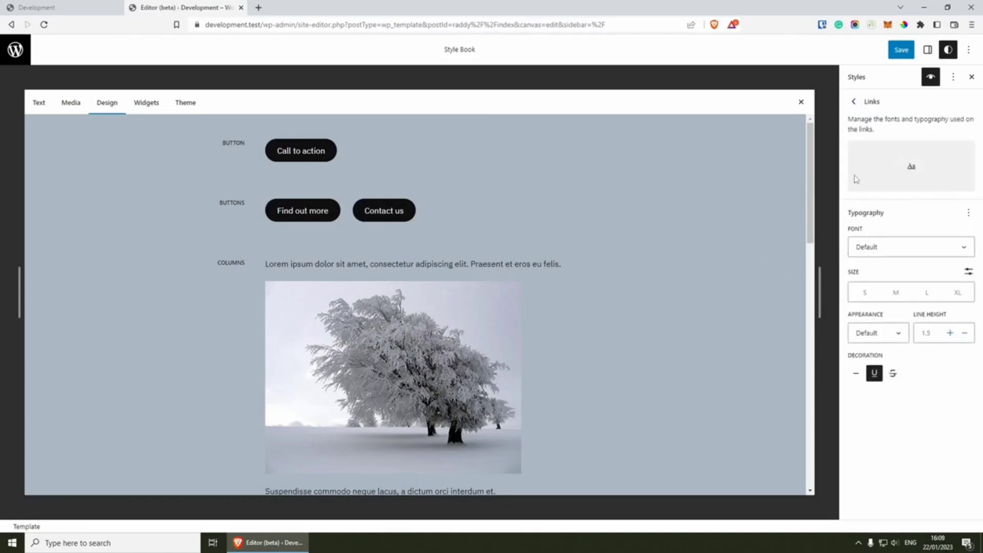
left_click(854, 101)
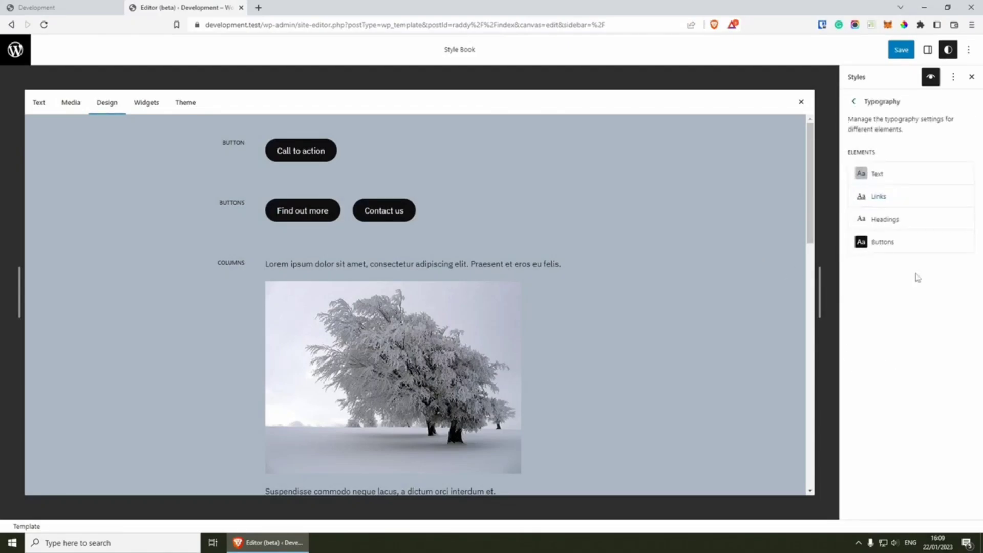
Set all headings to the Quicksand font with Extra Bold weight.
left_click(886, 220)
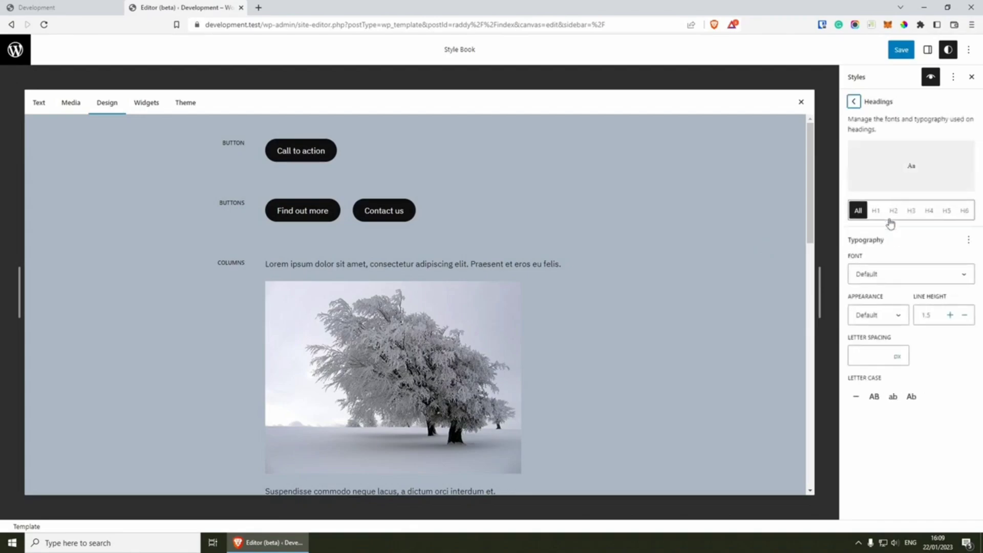
left_click(36, 104)
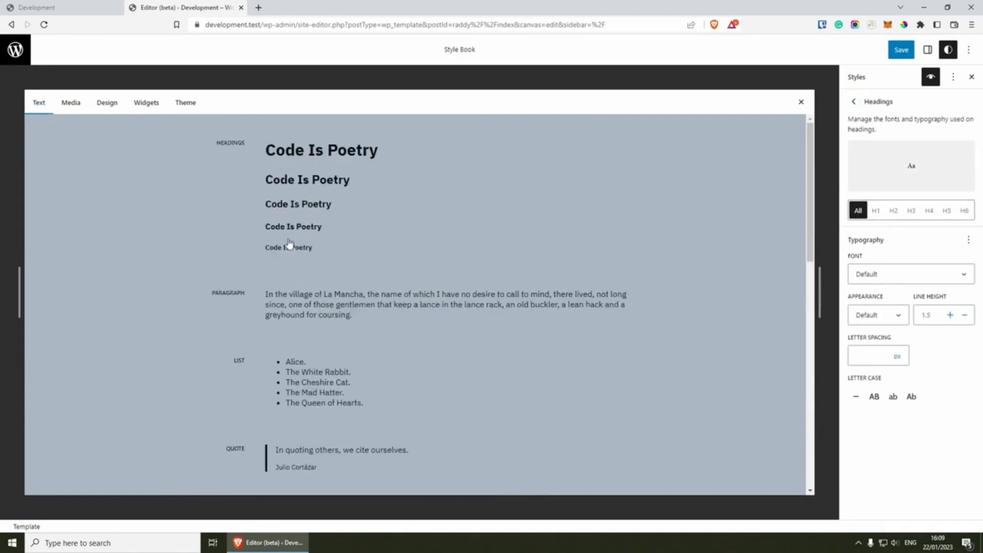
left_click(886, 281)
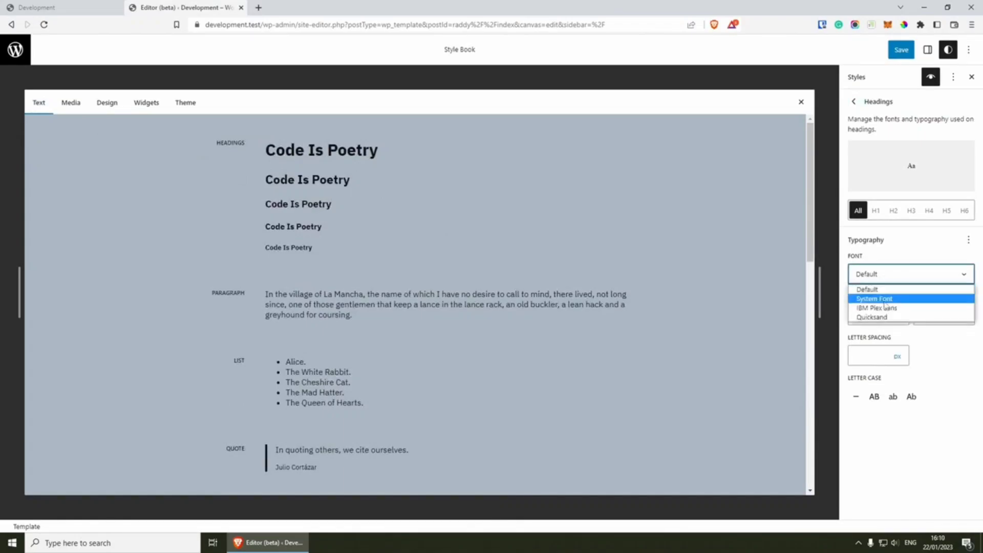
left_click(876, 299)
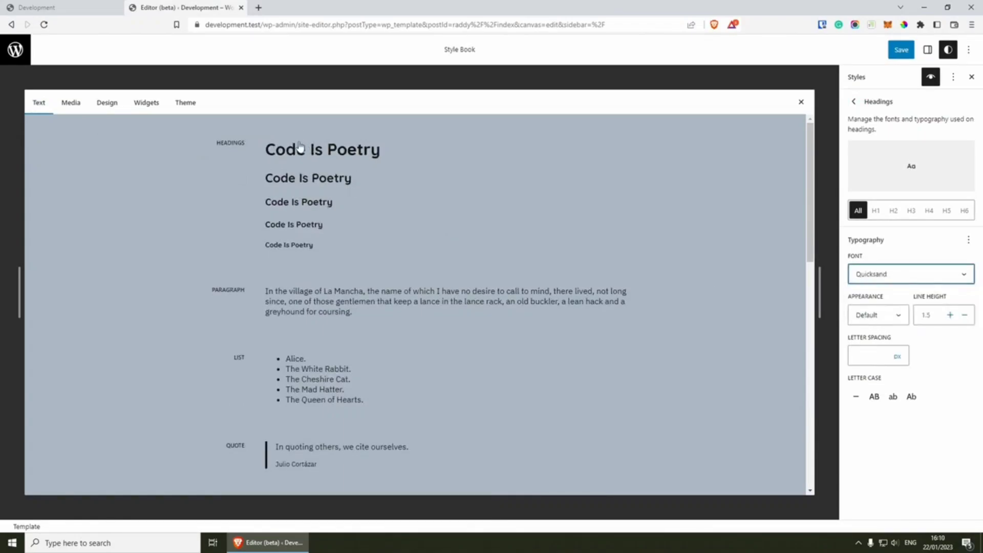
left_click(889, 320)
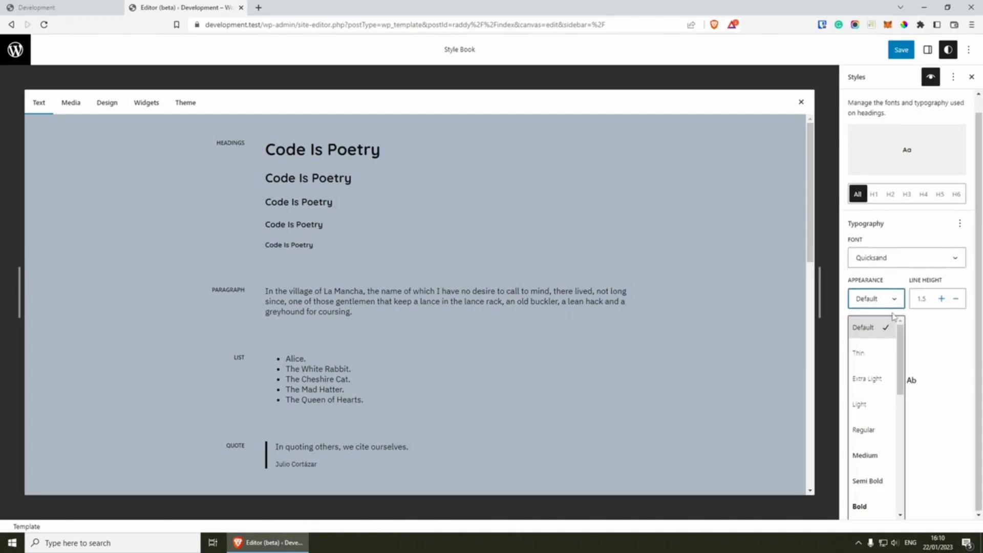
scroll(876, 384, "down", 3)
left_click(879, 383)
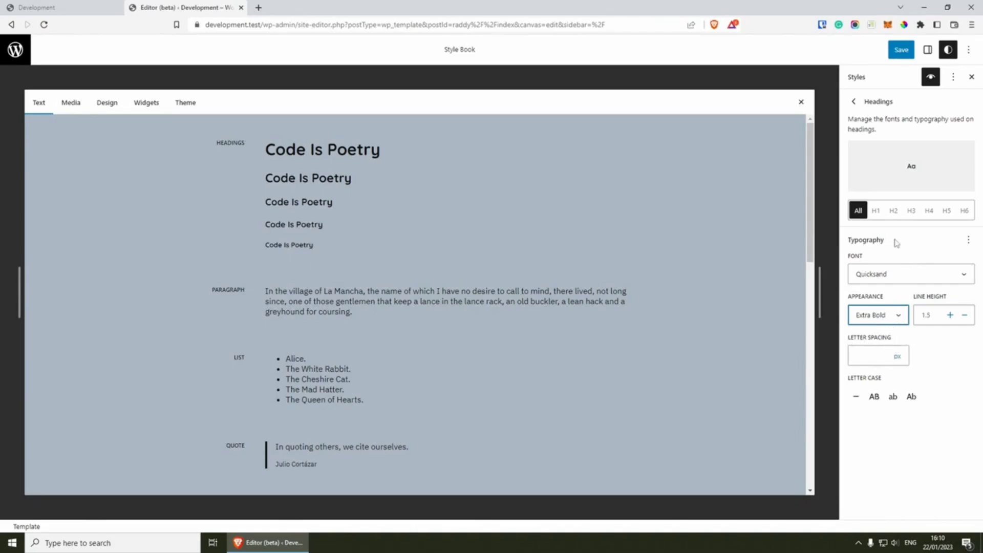
Size H1 headings Extra Large (XL).
left_click(877, 211)
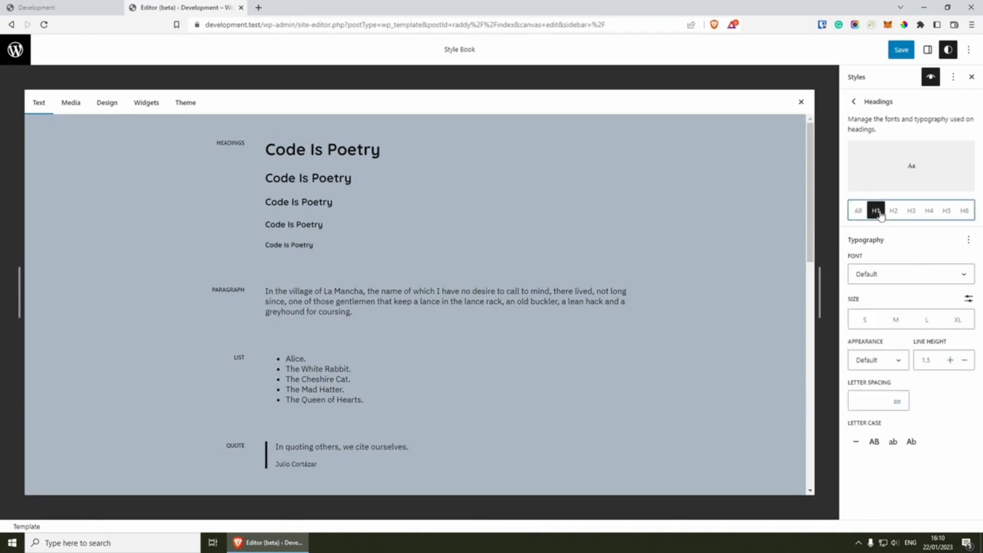
left_click(927, 320)
left_click(957, 320)
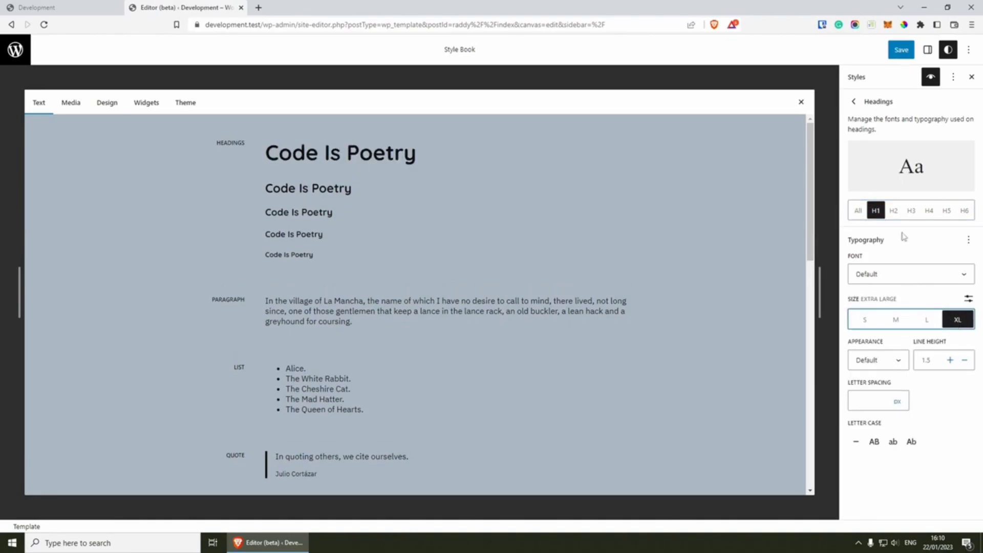
left_click(854, 102)
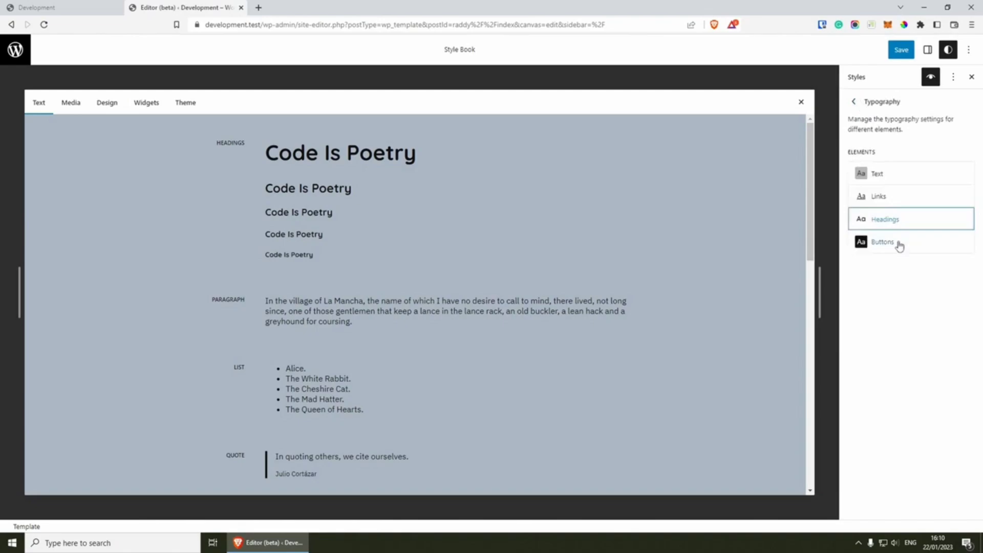
Set the Buttons typography font to IBM Plex Sans, after briefly trying Quicksand, while viewing Design examples.
left_click(883, 241)
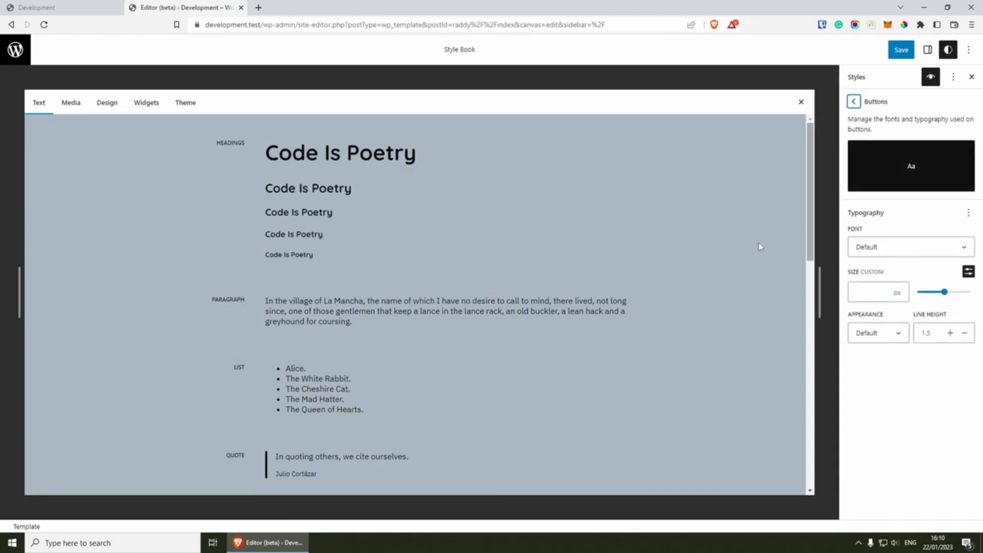
left_click(101, 103)
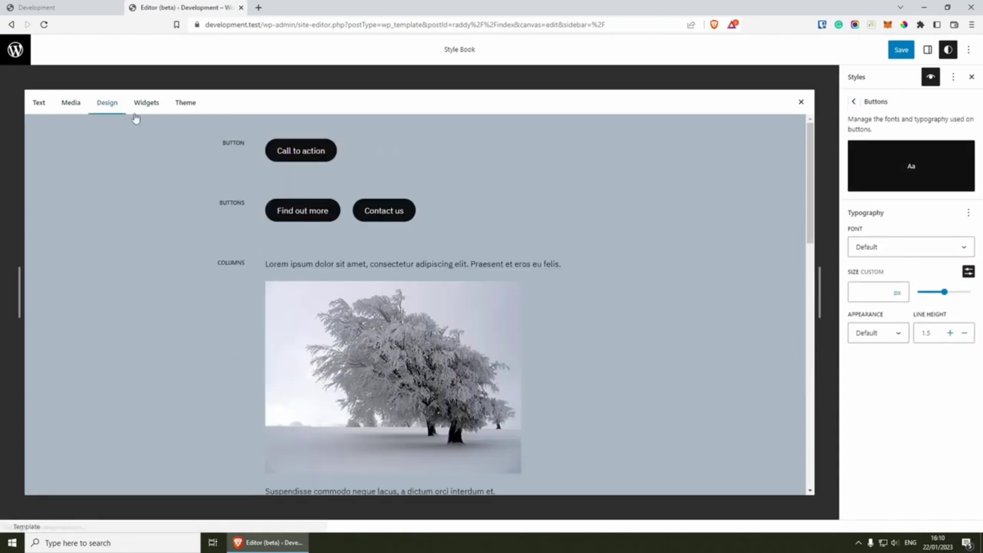
left_click(926, 251)
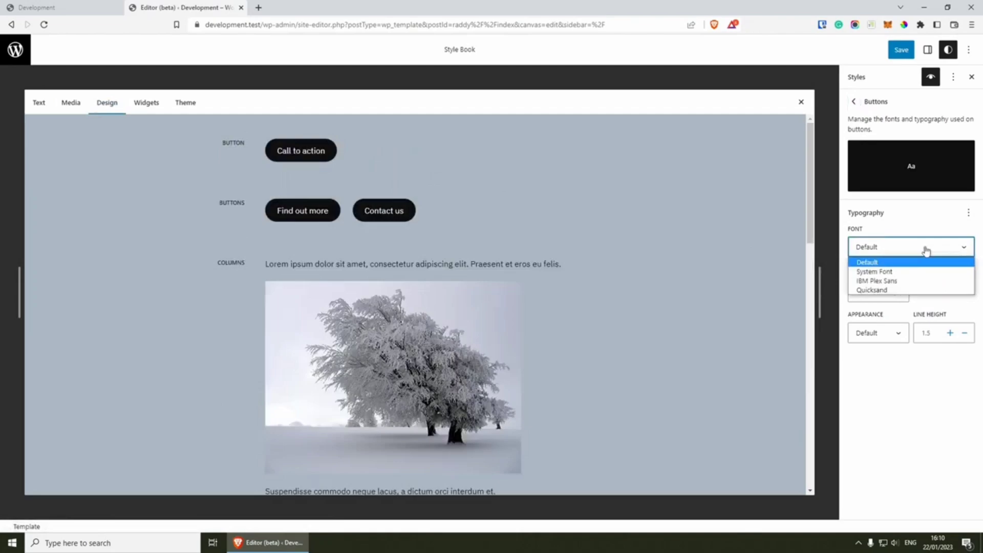
left_click(902, 289)
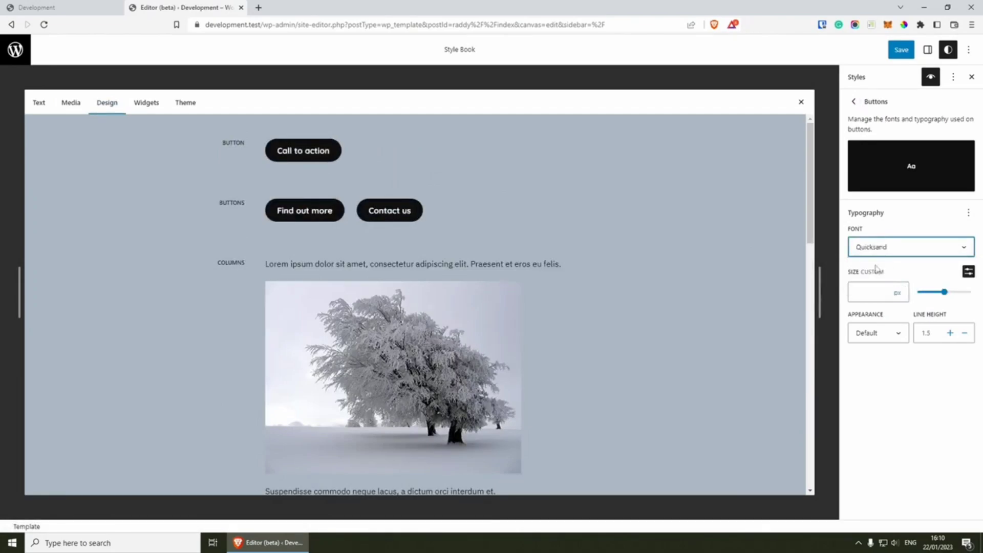
left_click(892, 251)
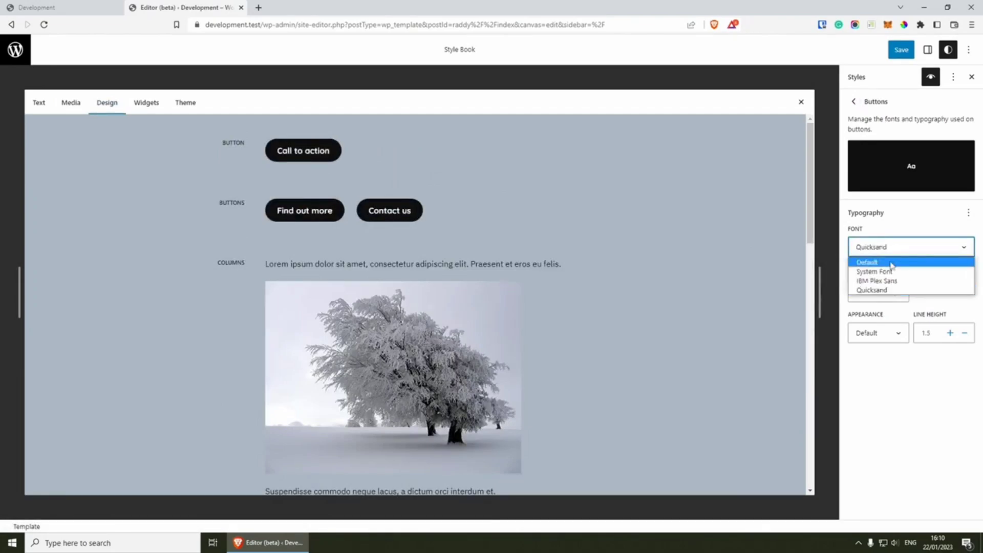
left_click(890, 283)
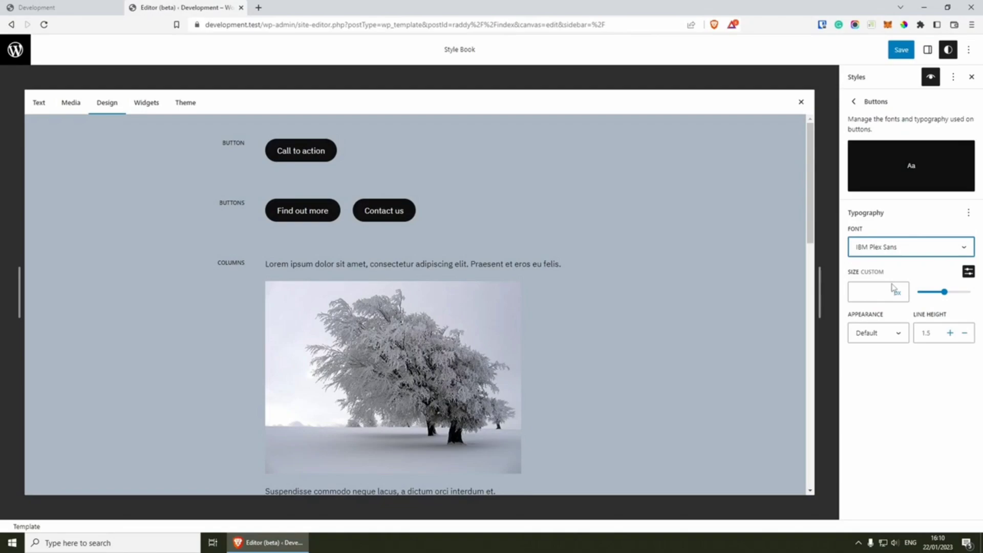
Return from Typography to the top-level Styles, then open the Button block under Blocks.
left_click(854, 104)
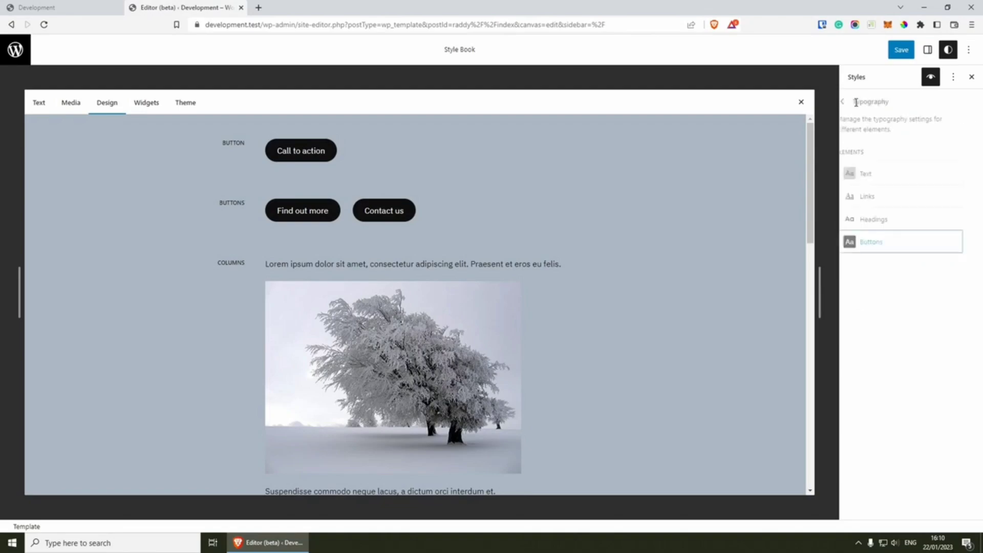
left_click(855, 103)
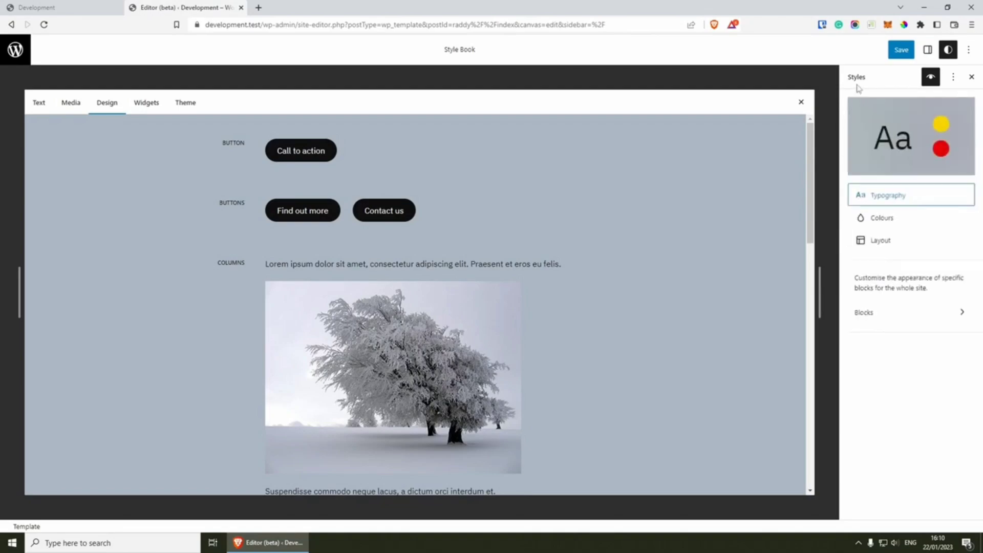
left_click(907, 318)
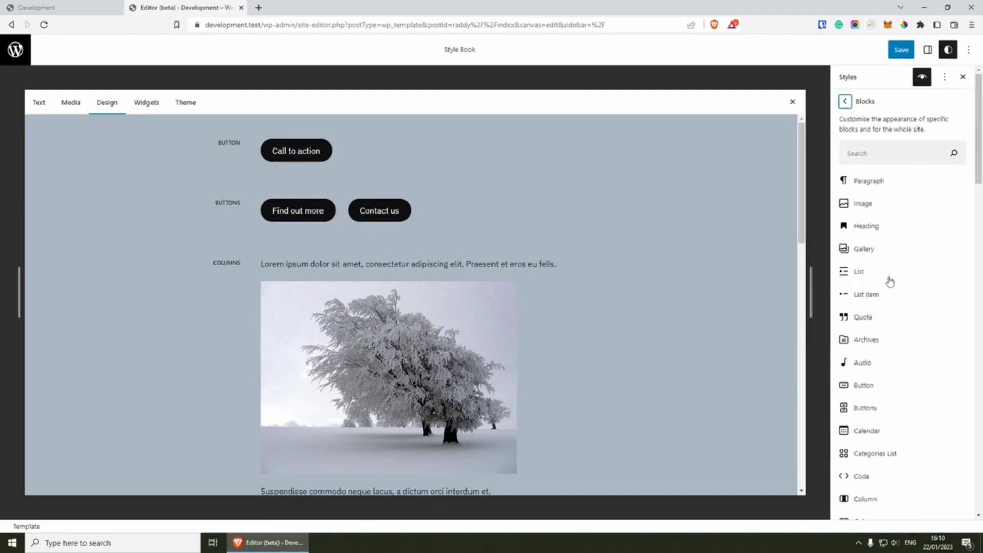
scroll(888, 359, "down", 4)
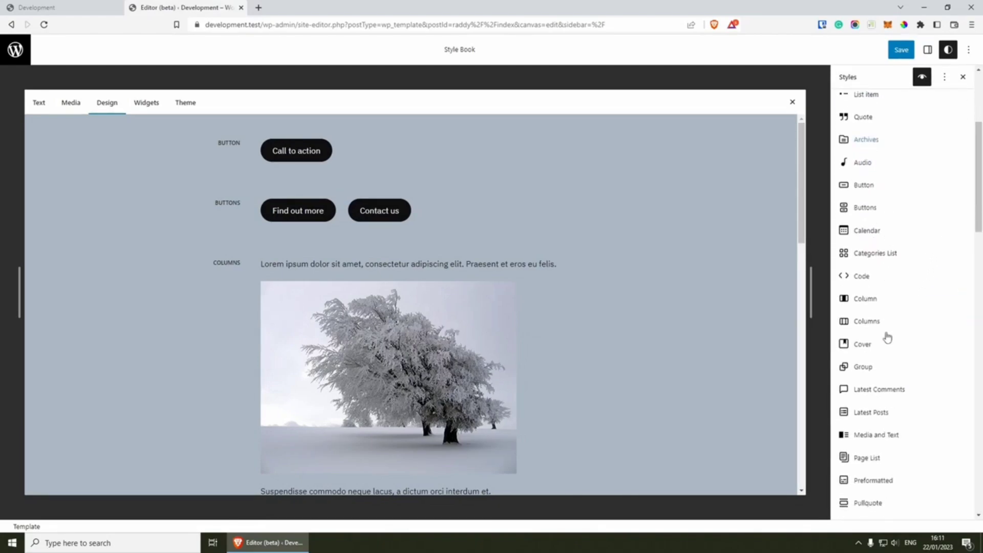
scroll(907, 302, "up", 5)
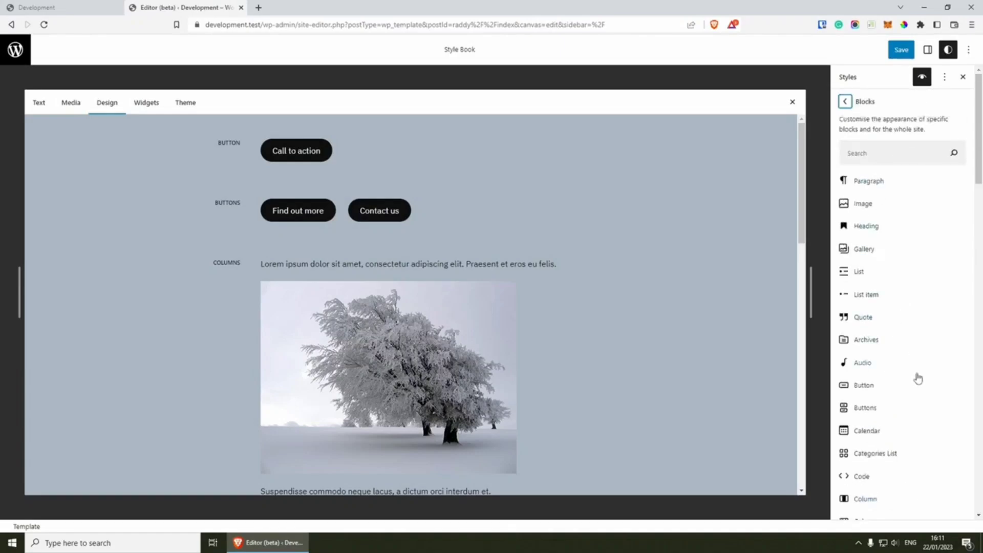
left_click(896, 389)
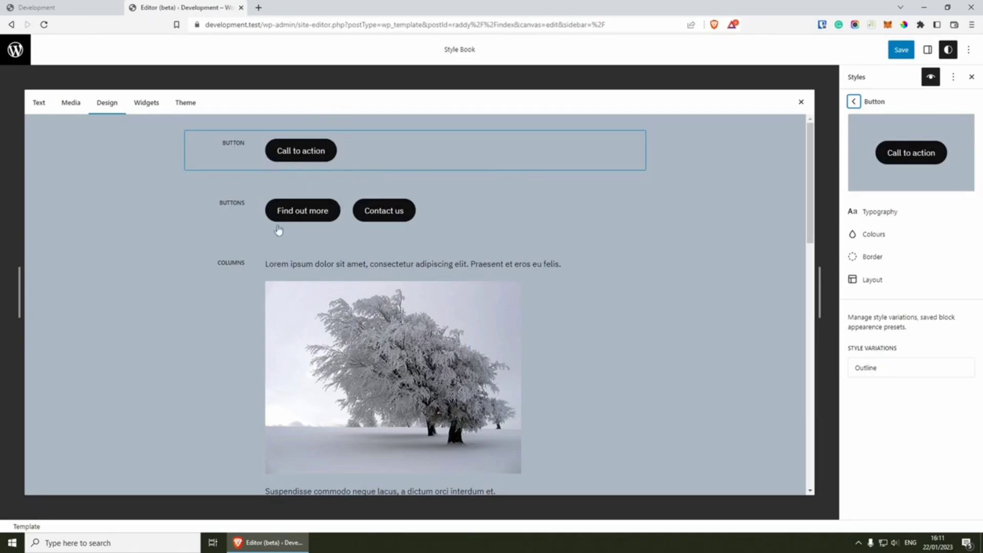
Select the Image example in the Media samples and adjust its border width with the slider.
scroll(602, 310, "down", 2)
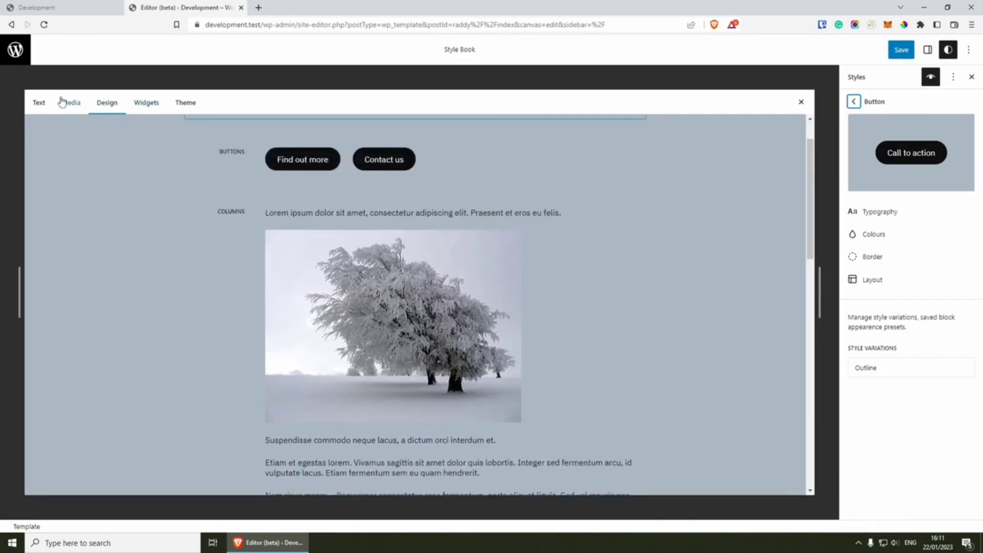
left_click(61, 101)
left_click(510, 233)
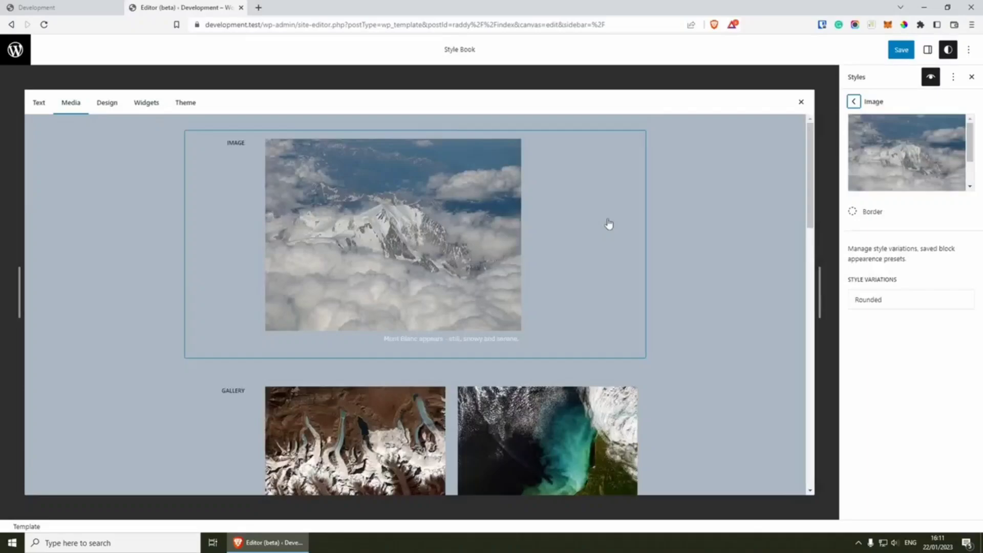
left_click(877, 213)
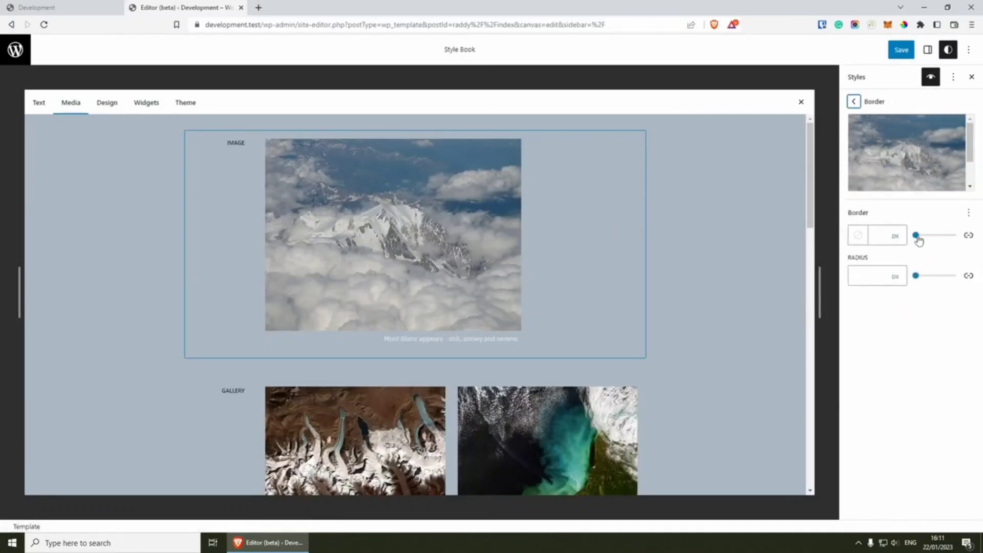
left_click_drag(919, 240, 897, 236)
left_click(852, 102)
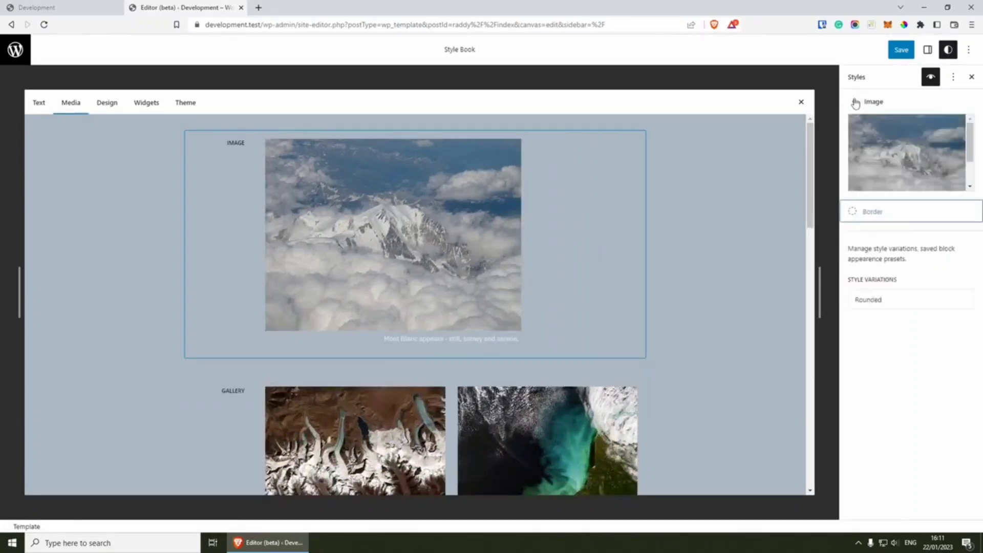
scroll(445, 236, "down", 10)
scroll(445, 234, "down", 1)
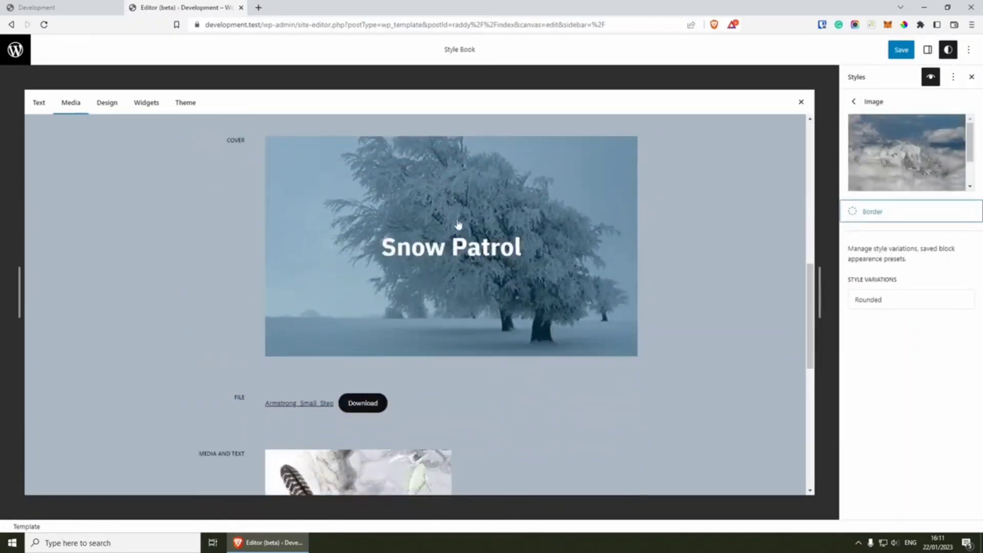
Select the Cover example, set its typography font to Quicksand, and return to the top-level Styles.
left_click(471, 201)
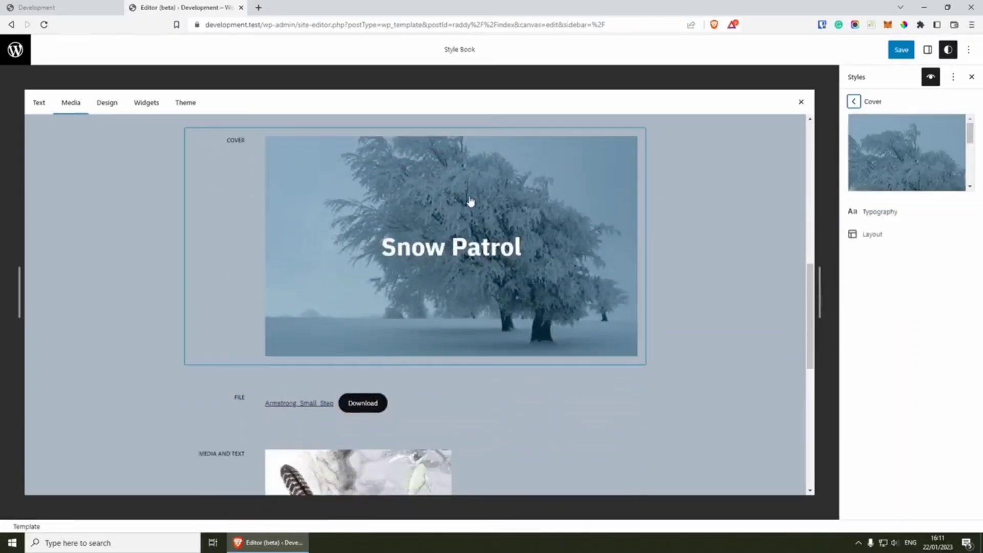
left_click(880, 211)
left_click(898, 275)
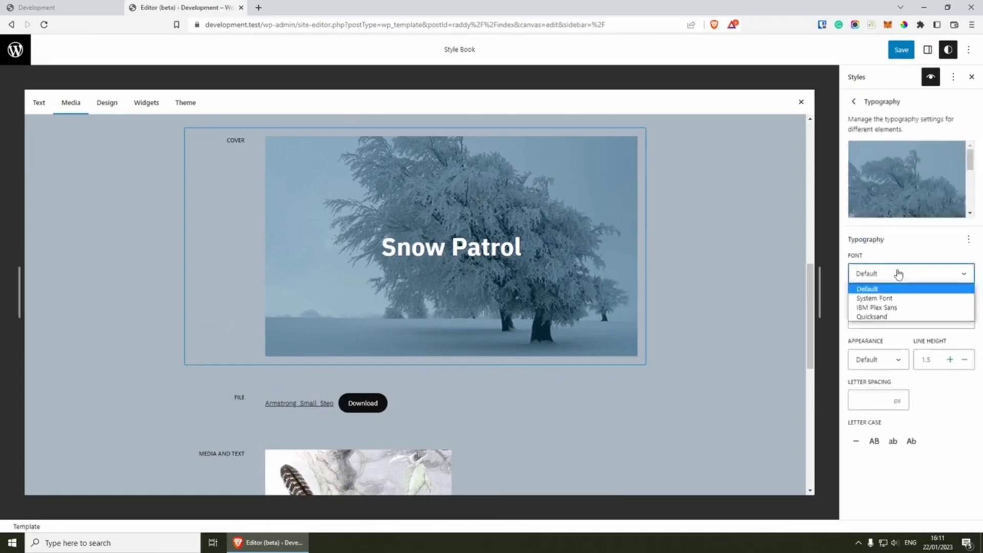
left_click(889, 315)
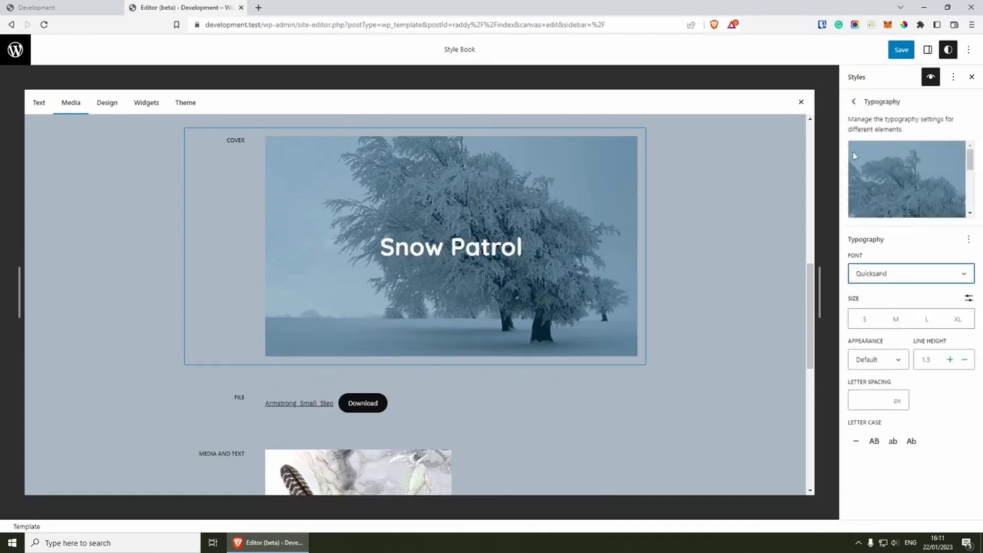
left_click(854, 102)
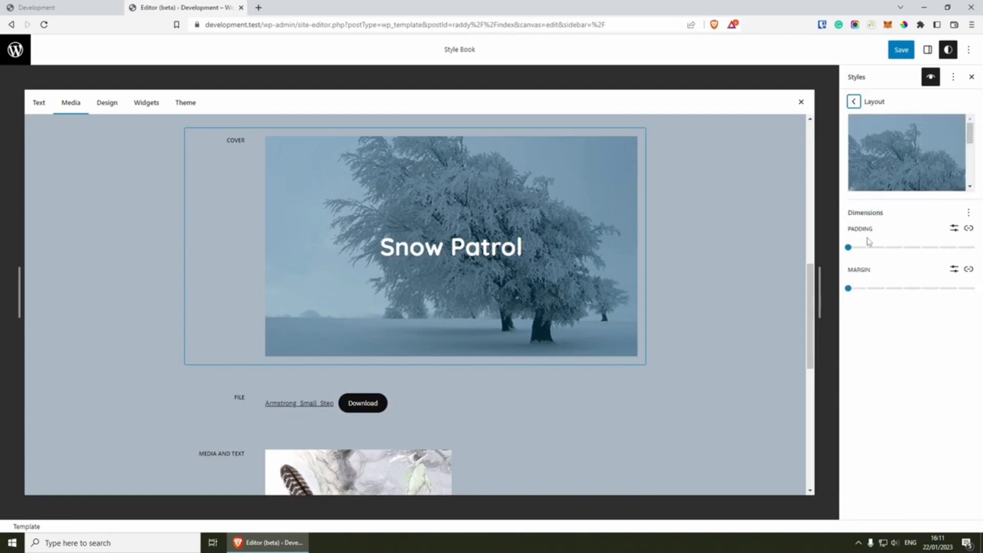
left_click(854, 102)
left_click(854, 102)
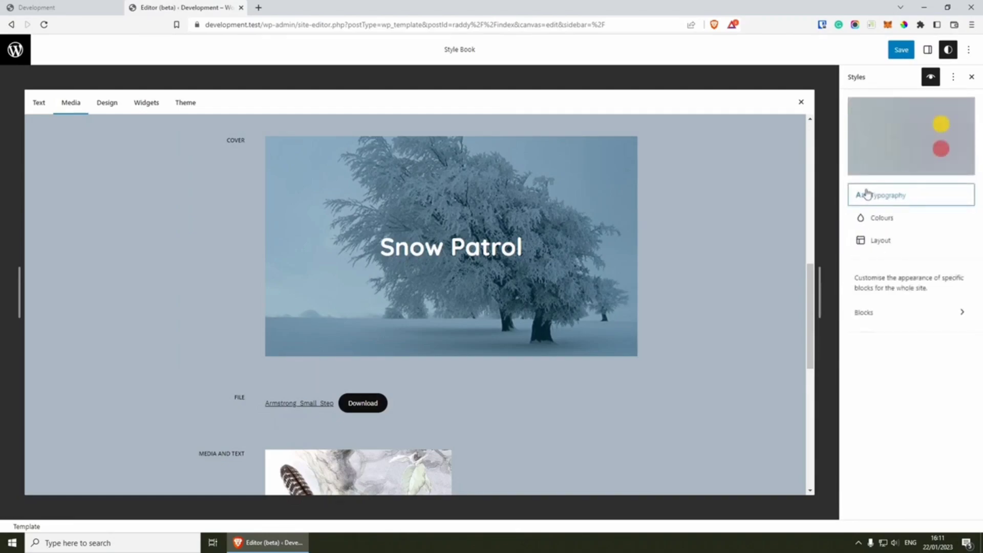
Select the Button example in the Design samples and drag its border radius to 0.
left_click(107, 102)
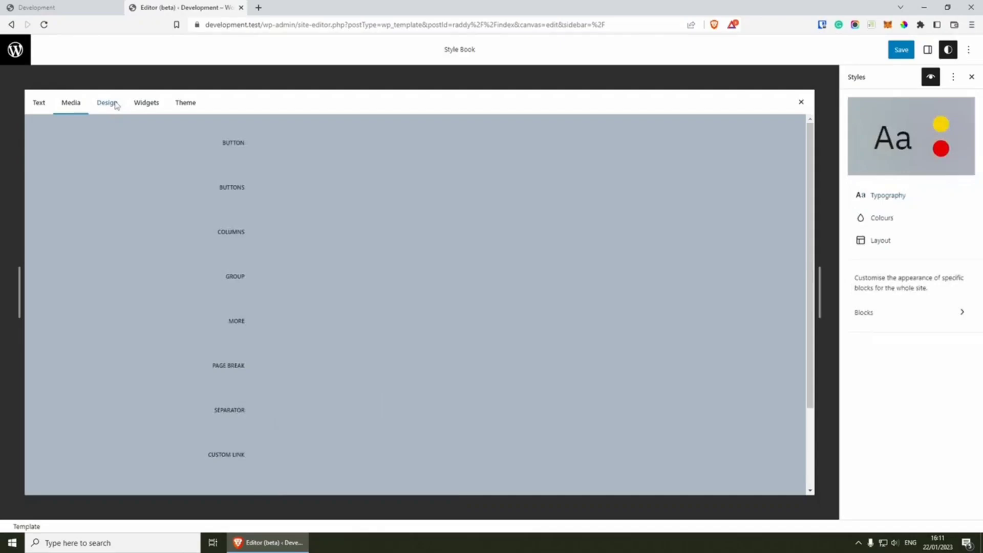
scroll(268, 272, "down", 5)
left_click(439, 147)
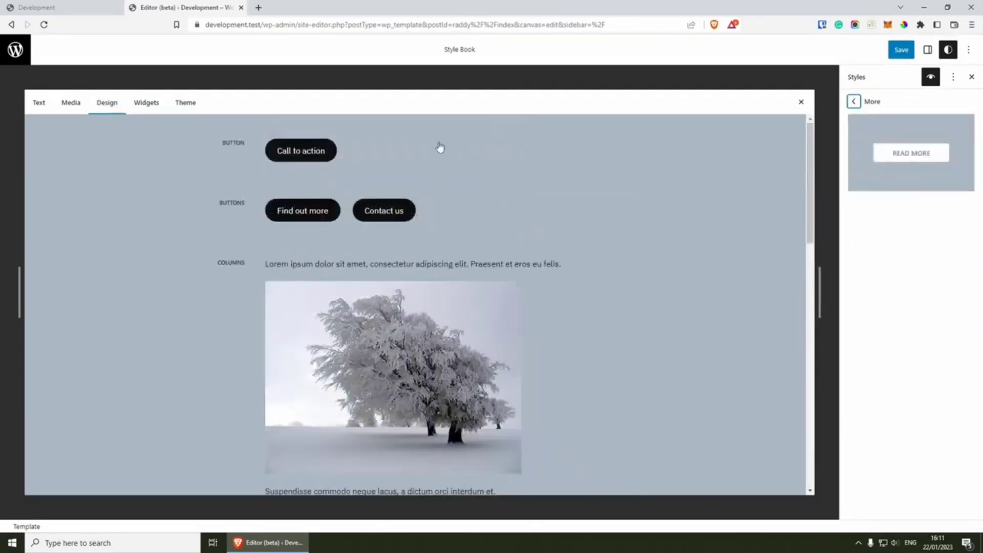
left_click(408, 158)
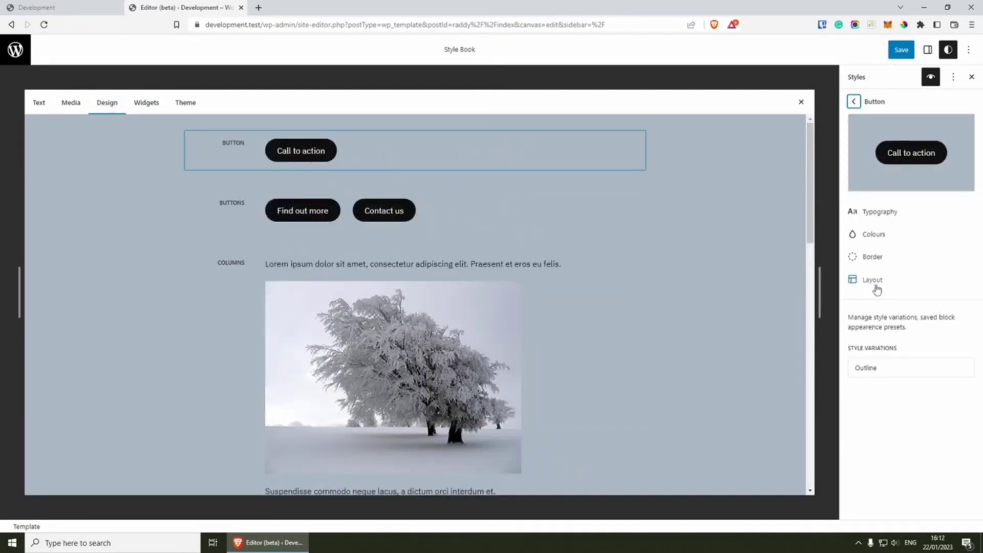
left_click(900, 258)
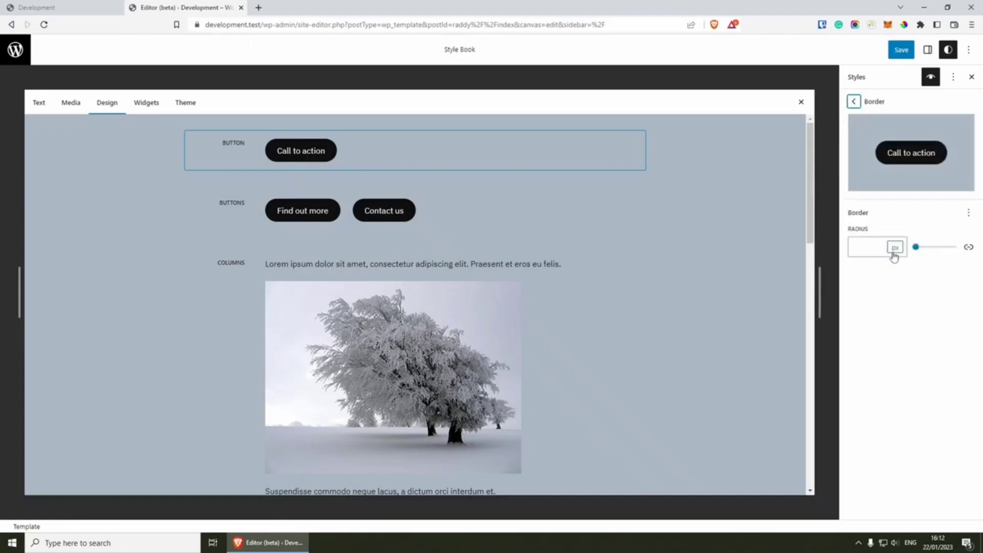
left_click_drag(917, 248, 814, 246)
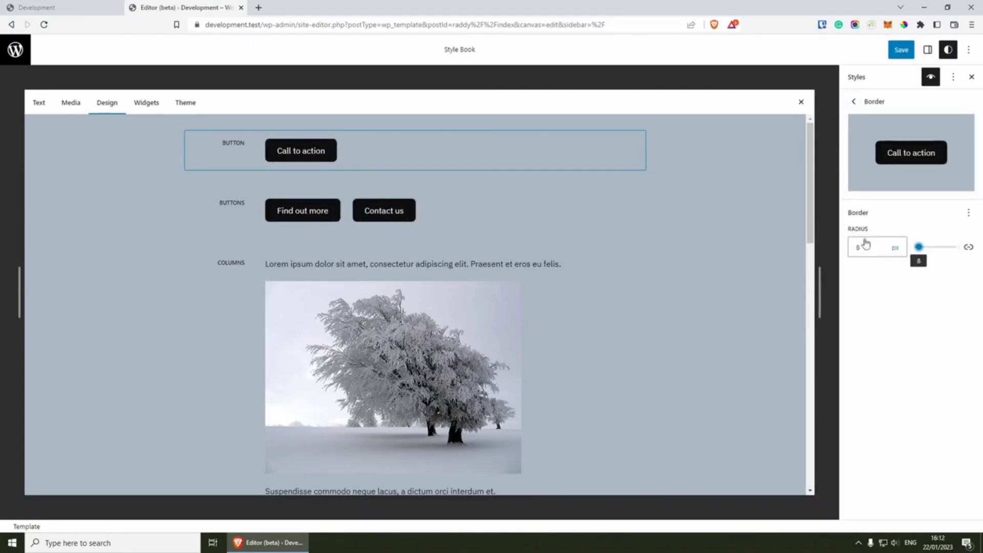
Look over the global Colours panel's site background options.
left_click(854, 101)
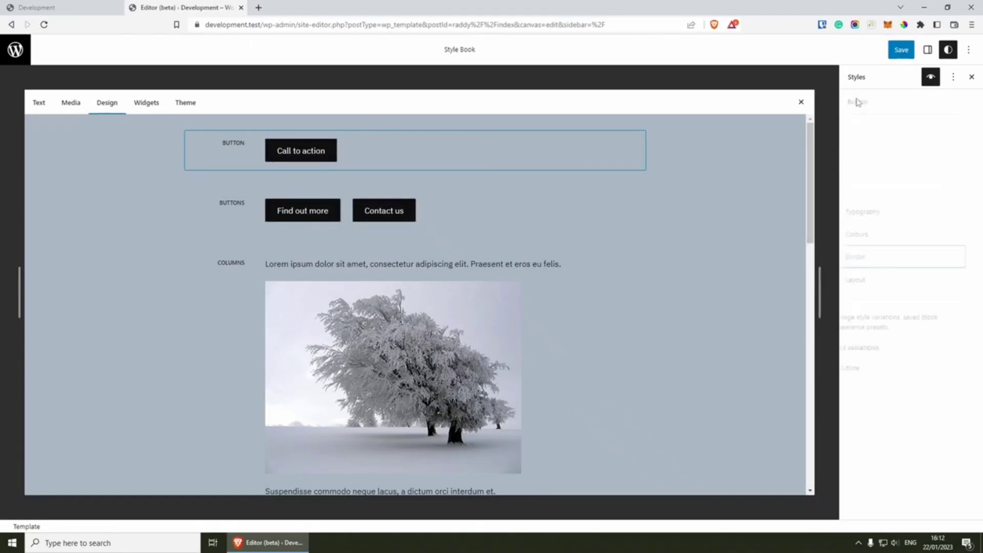
left_click(885, 234)
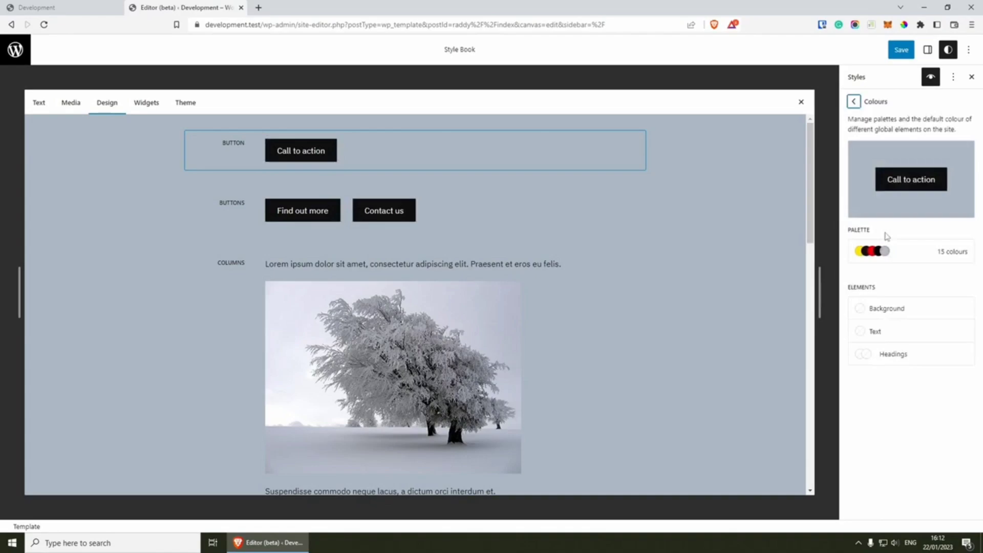
left_click(891, 309)
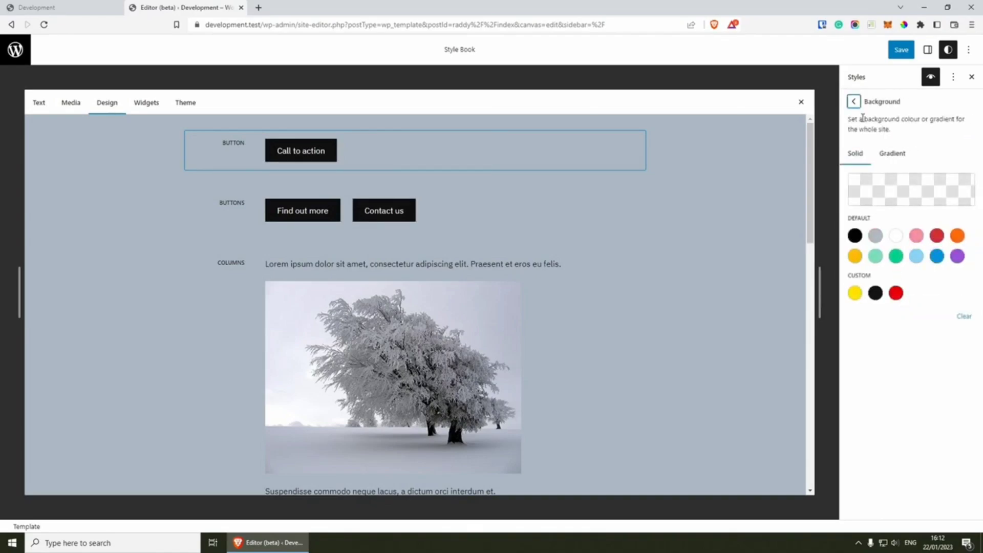
left_click(853, 102)
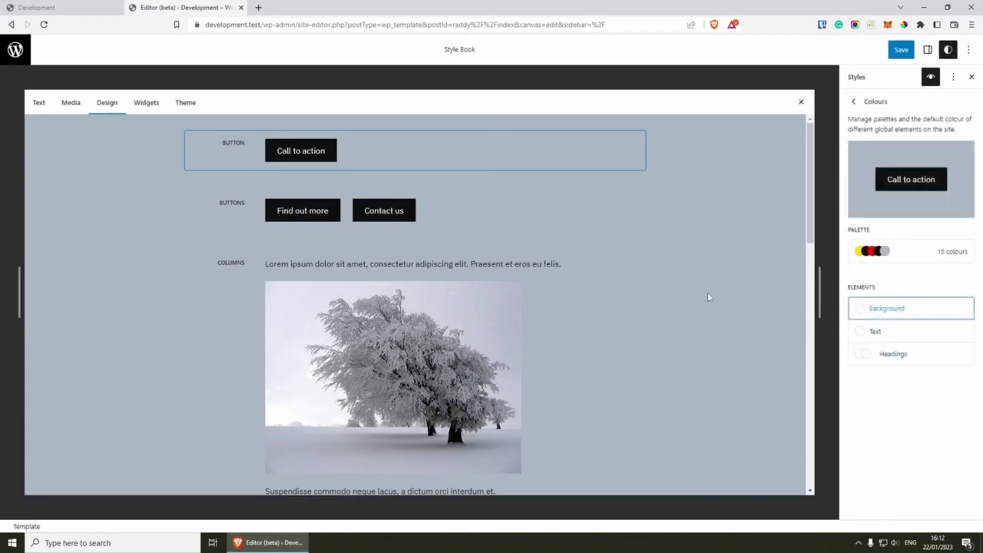
Save the site style changes and inspect the Hello world! post on the front-end tab.
left_click(902, 49)
left_click(877, 50)
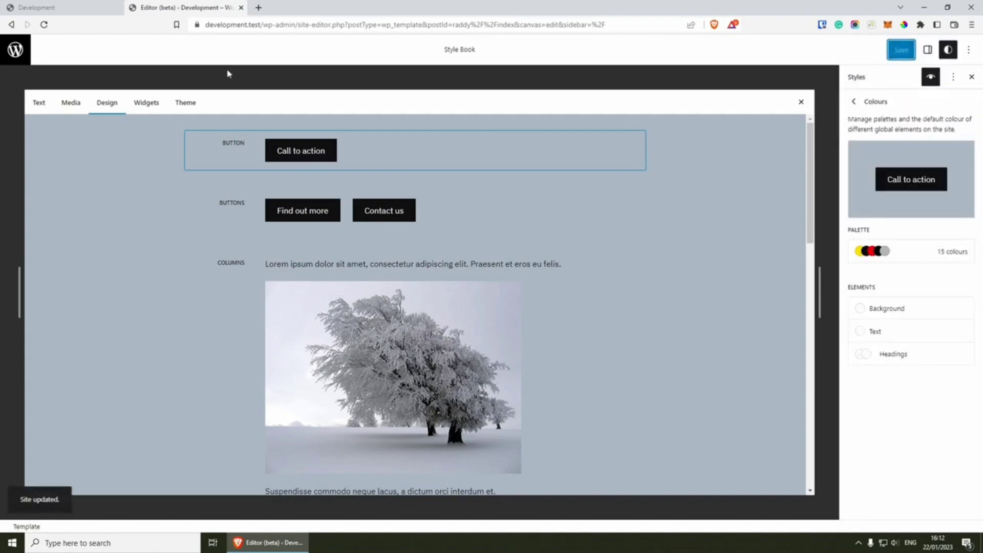
left_click(84, 9)
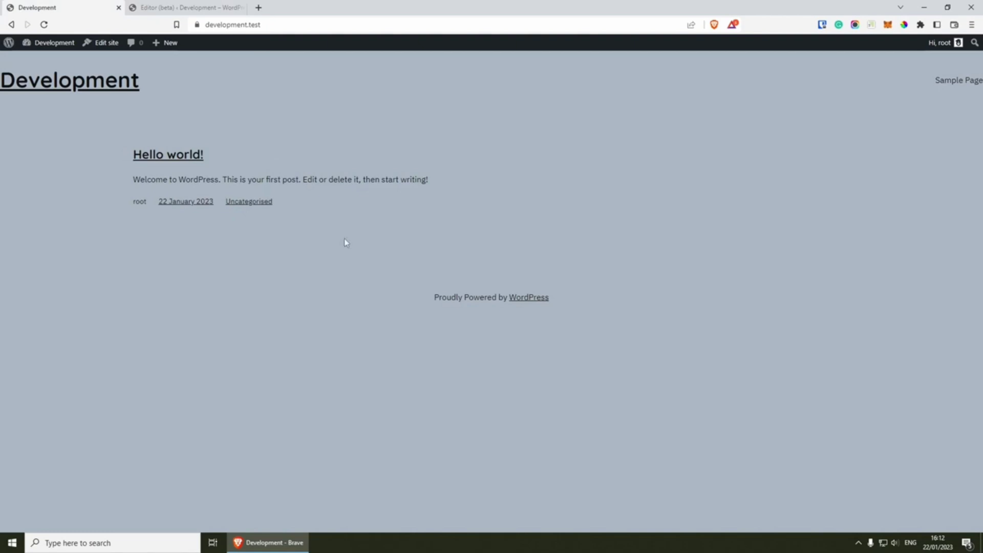
left_click_drag(76, 135, 479, 241)
left_click(511, 248)
Generate the Raddy export from Appearance > Create Block Theme and open the extracted theme.json.
mouse_move(40, 44)
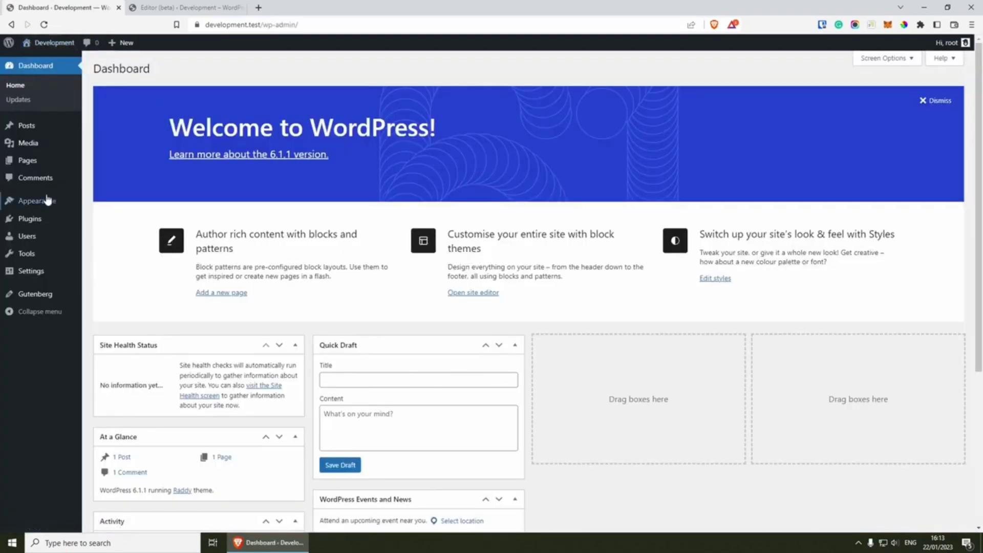
mouse_move(43, 202)
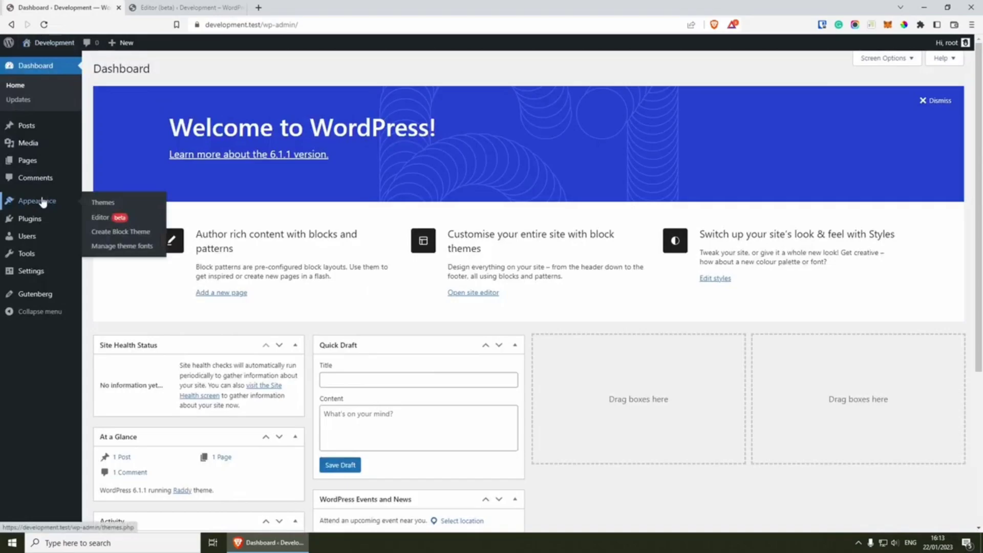
left_click(124, 233)
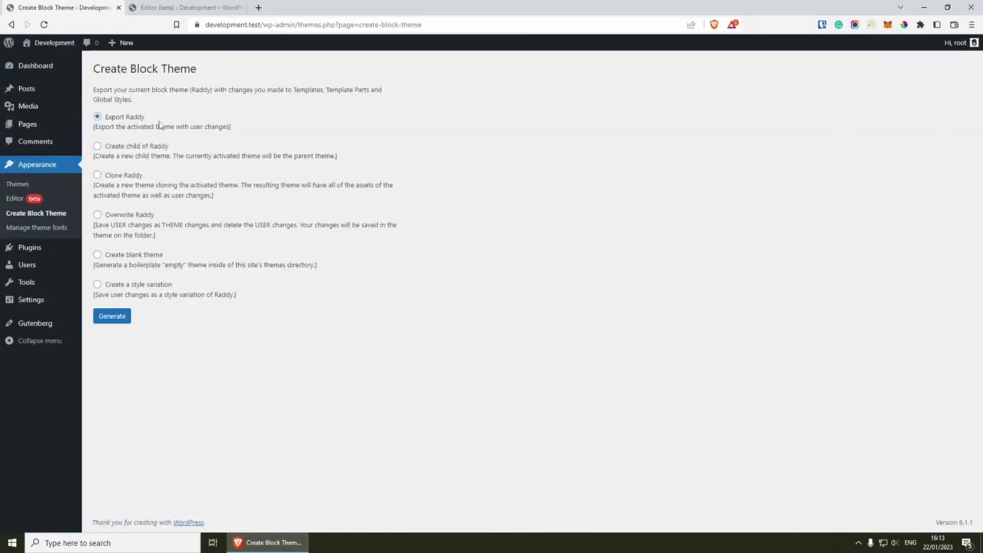
left_click(125, 314)
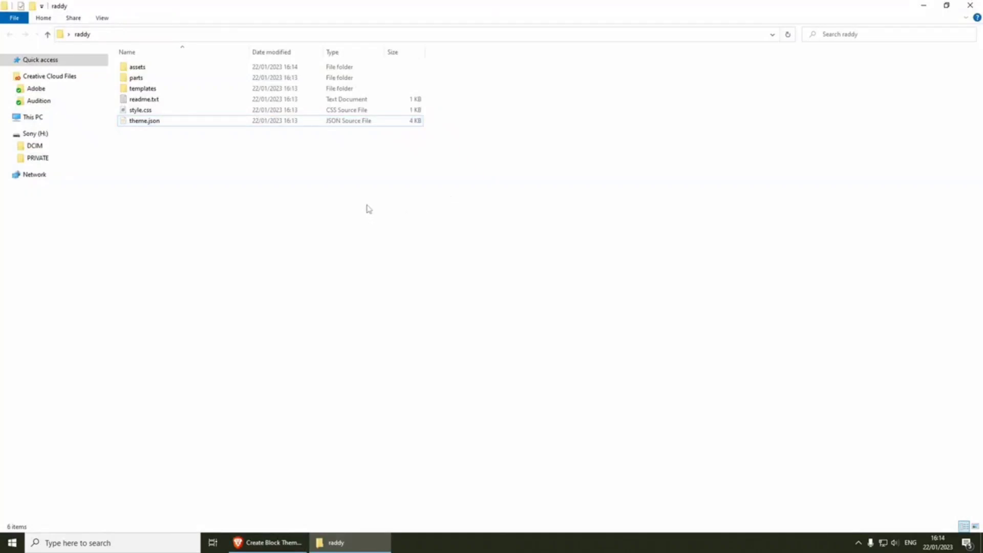
double_click(149, 122)
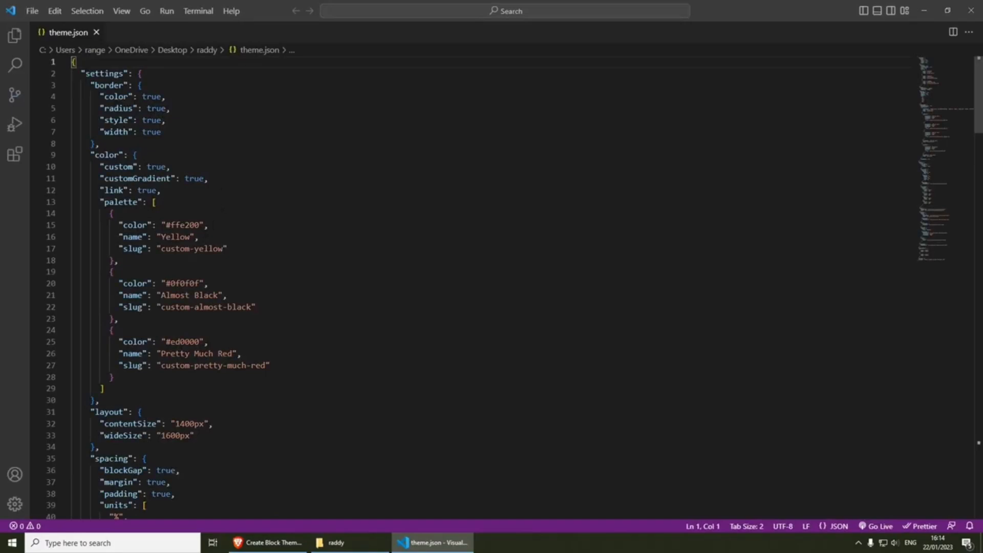
Review theme.json's Yellow palette entry, IBM Plex Sans font faces and block styles, then open Installed Plugins.
double_click(174, 236)
scroll(174, 236, "down", 1)
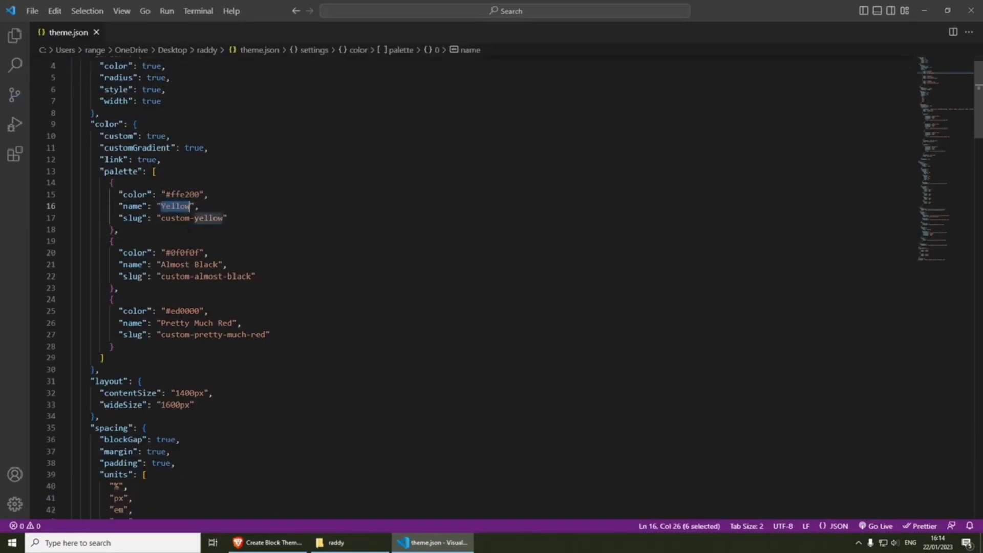
scroll(174, 237, "down", 1)
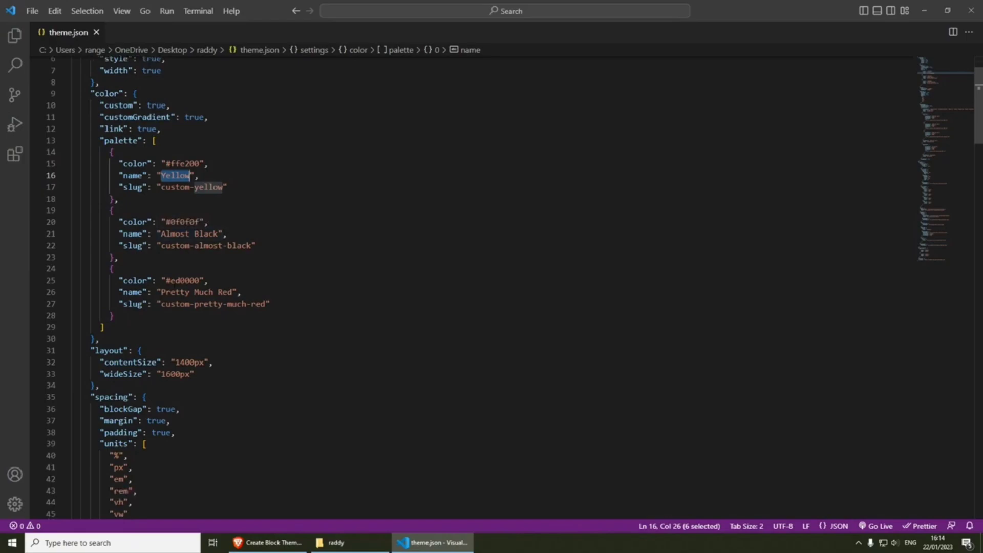
scroll(212, 292, "down", 6)
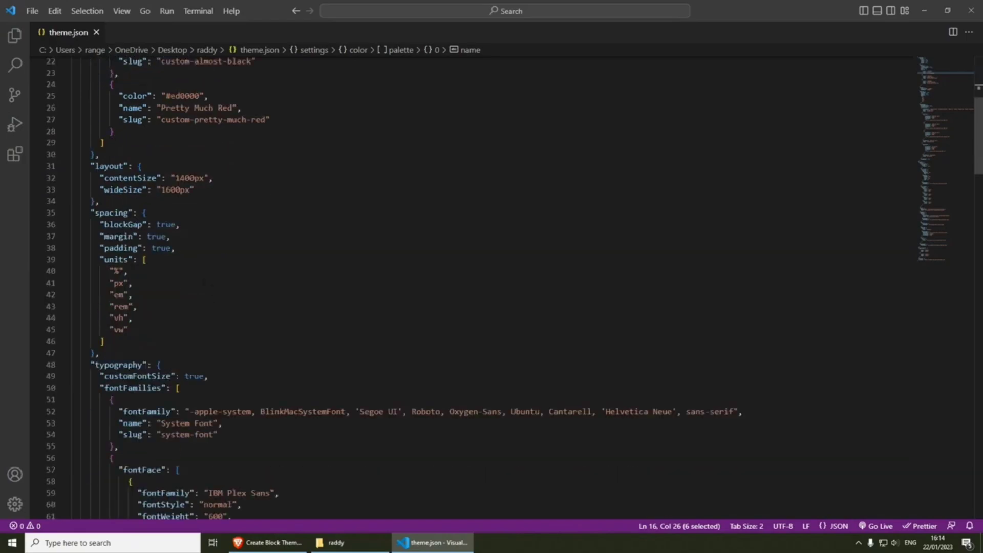
scroll(203, 282, "down", 4)
scroll(296, 271, "down", 5)
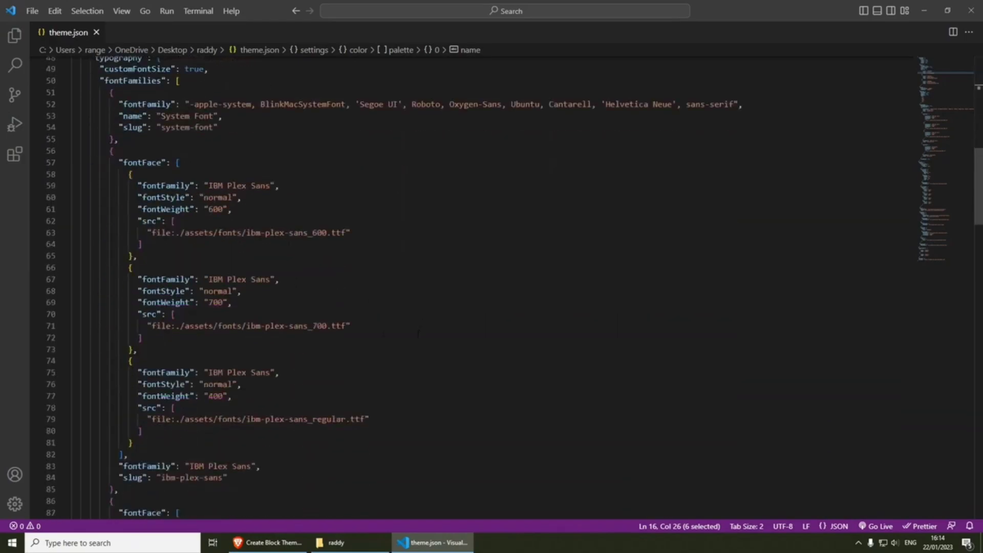
left_click_drag(154, 333, 100, 192)
scroll(323, 260, "down", 5)
scroll(323, 260, "down", 14)
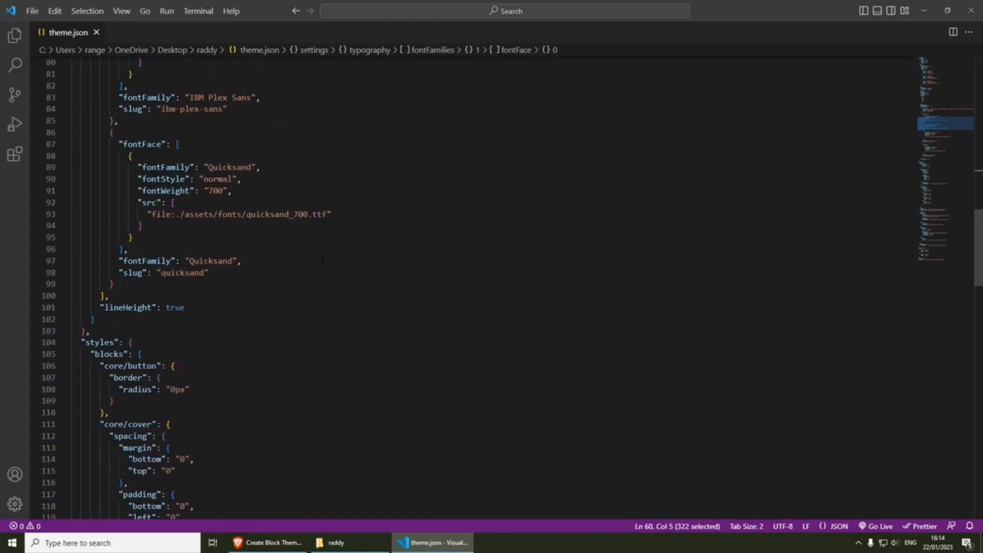
scroll(323, 260, "down", 17)
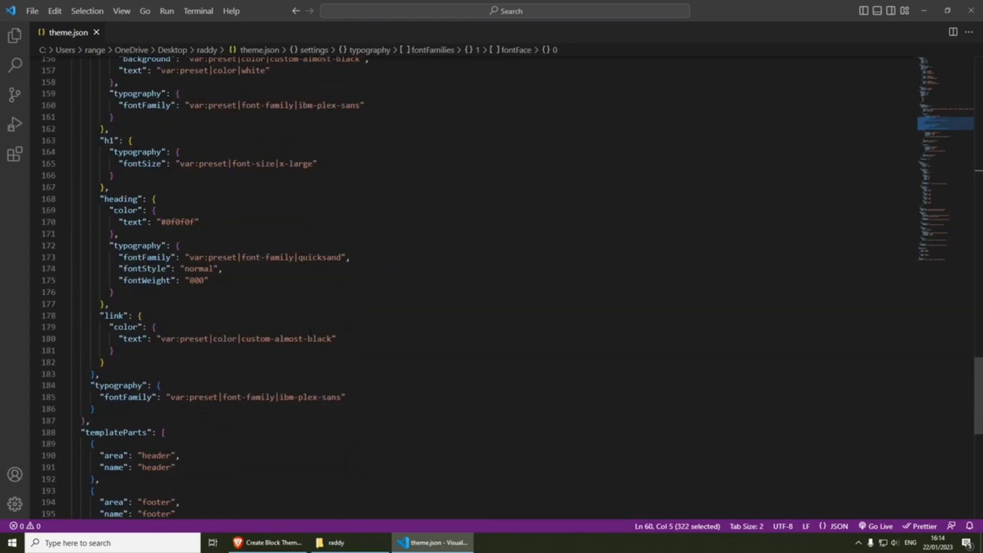
left_click(269, 542)
left_click(14, 250)
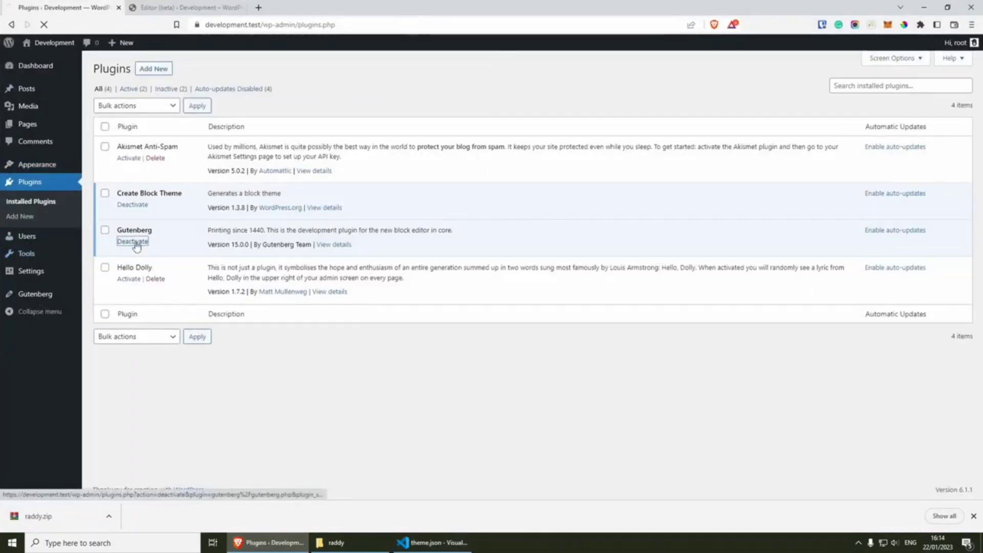
Deactivate Create Block Theme, then load the site's home address in the Editor tab.
left_click(132, 235)
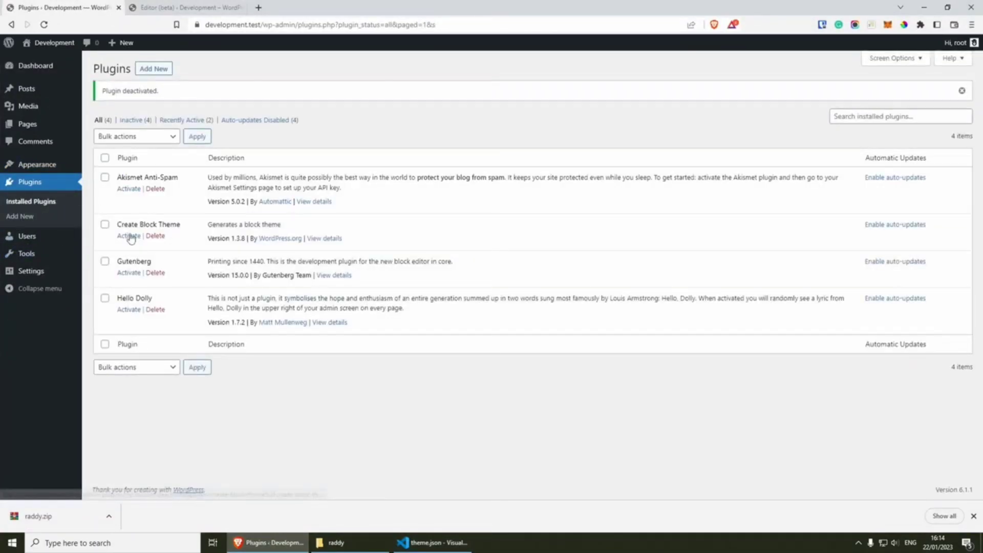
left_click(164, 7)
left_click_drag(263, 25, 606, 25)
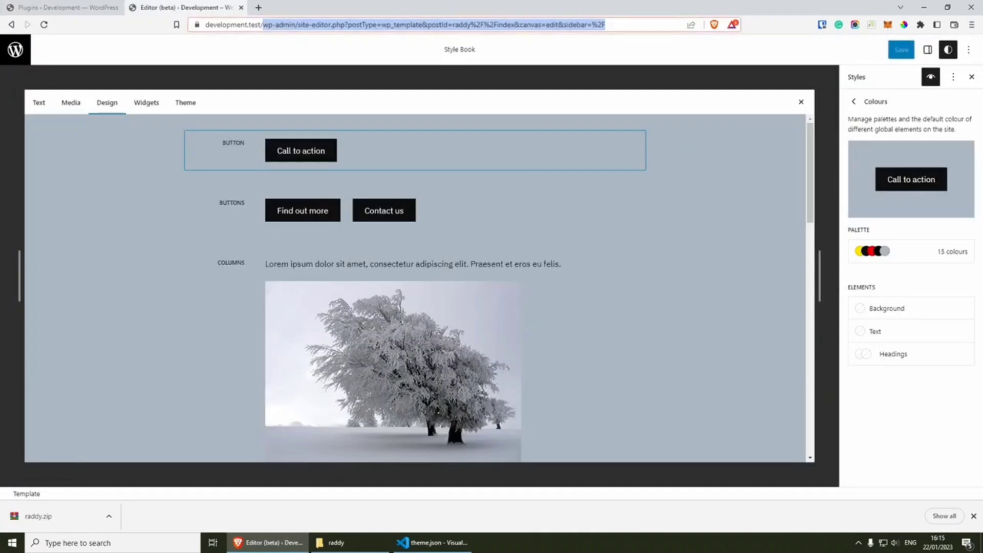
key("BackSpace")
key("Return")
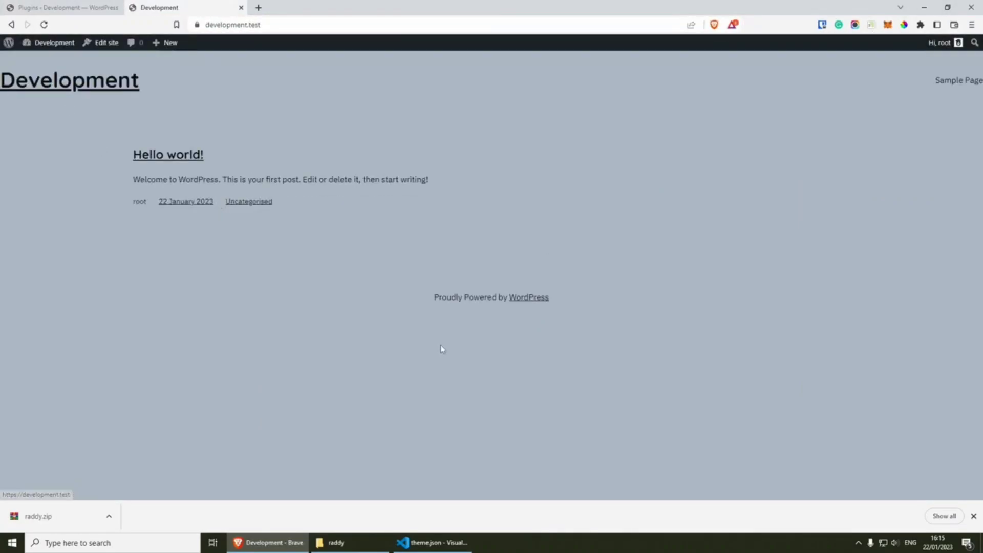